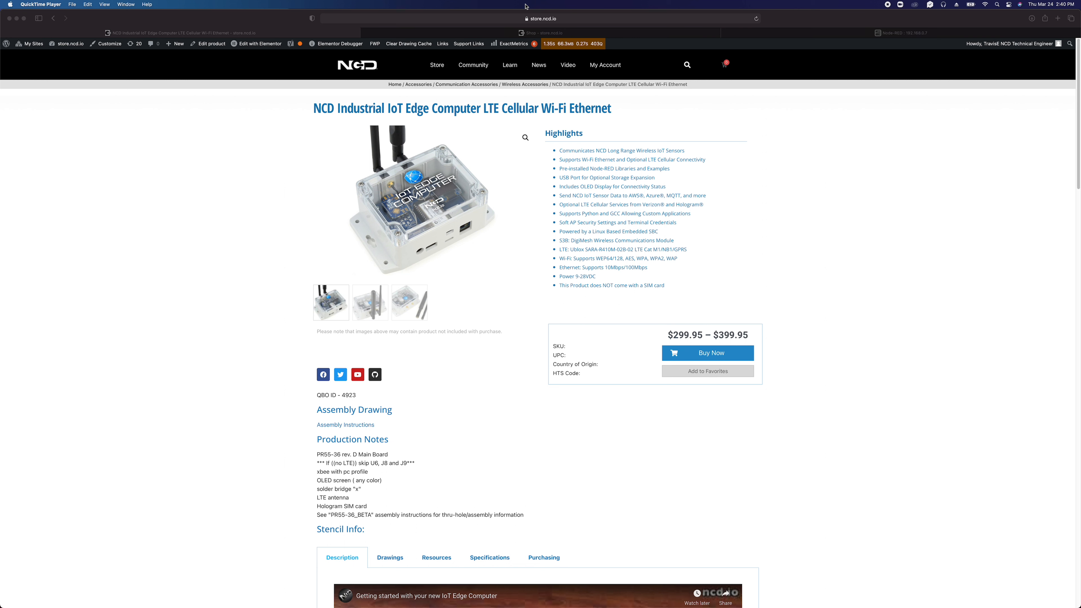
# Step: Look through the Enterprise series wireless sensor listings in the NCD store
pyautogui.click(525, 36)
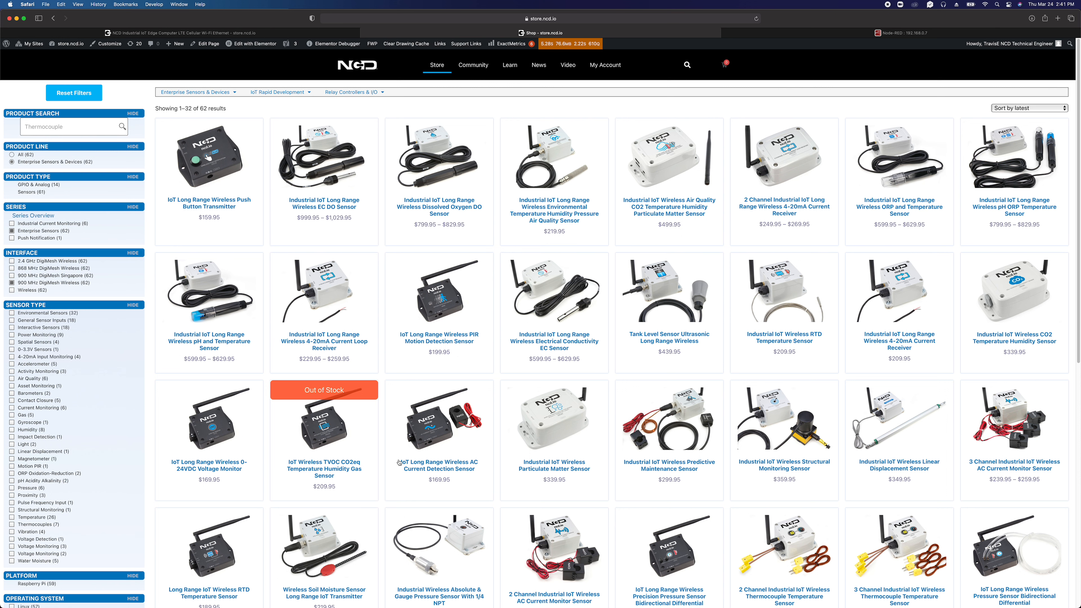
pyautogui.scroll(-2, 511, 417)
pyautogui.scroll(-3, 511, 417)
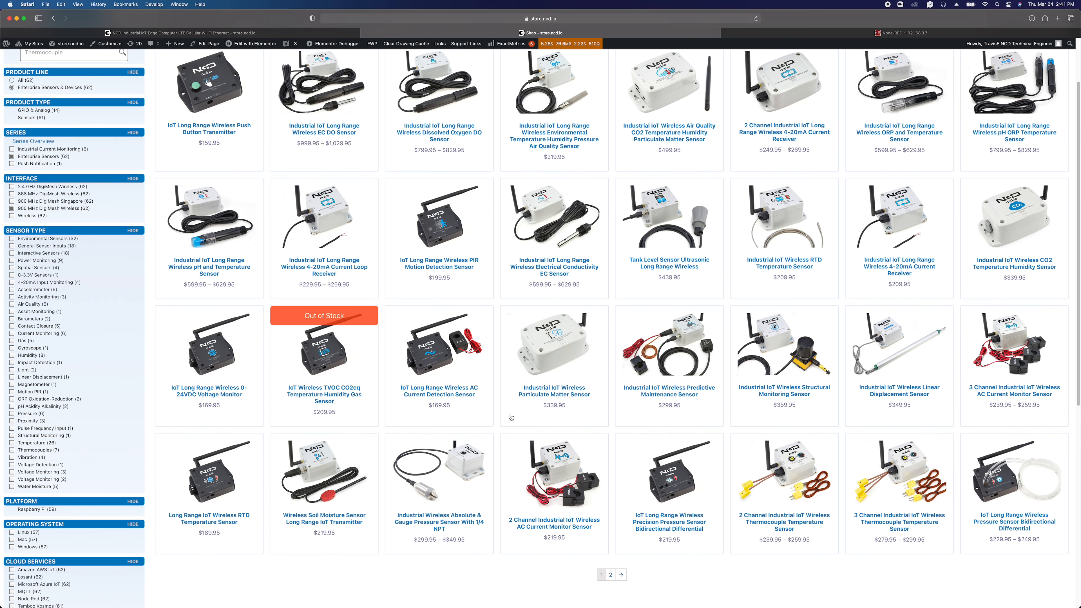
pyautogui.scroll(5, 512, 418)
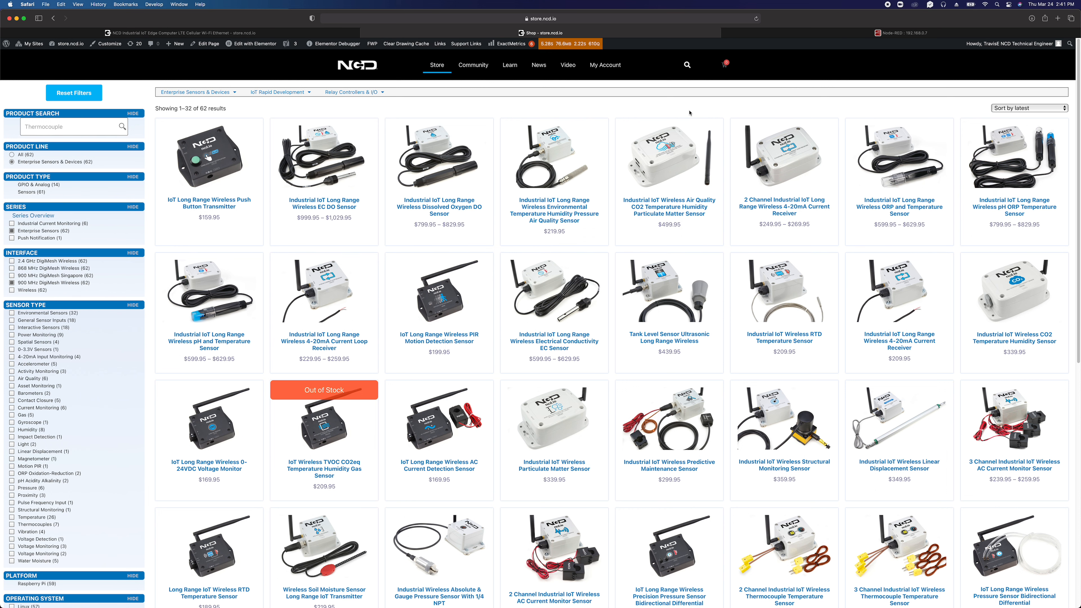
# Step: Switch to the Node-RED editor and reload it from its base address, 192.168.0.7:1880, without the flow suffix
pyautogui.click(803, 34)
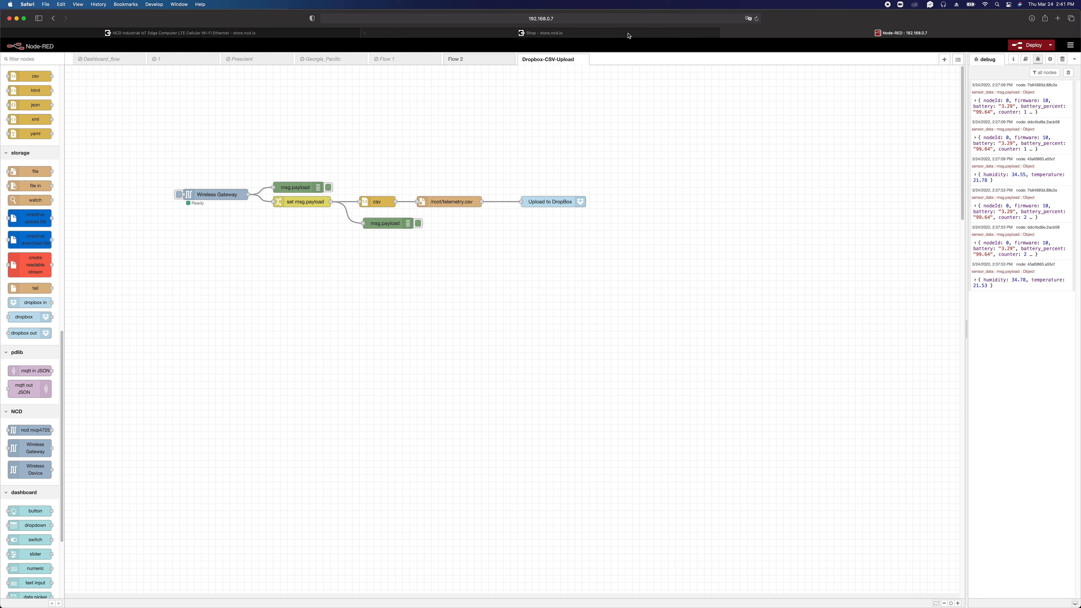
pyautogui.click(613, 19)
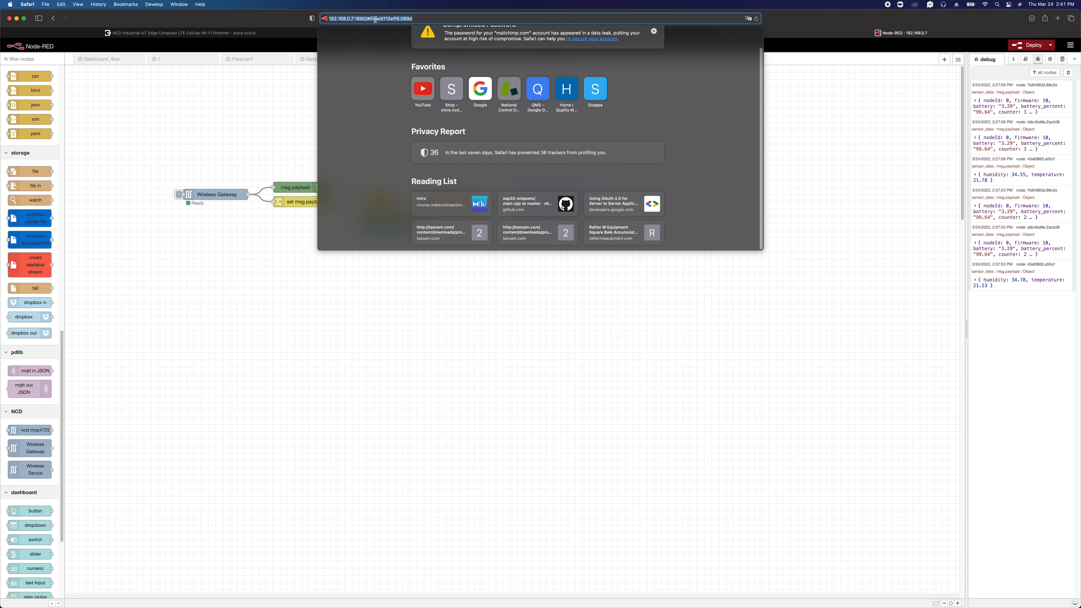
pyautogui.moveTo(421, 19); pyautogui.dragTo(365, 19)
pyautogui.press('BackSpace')
pyautogui.press('Return')
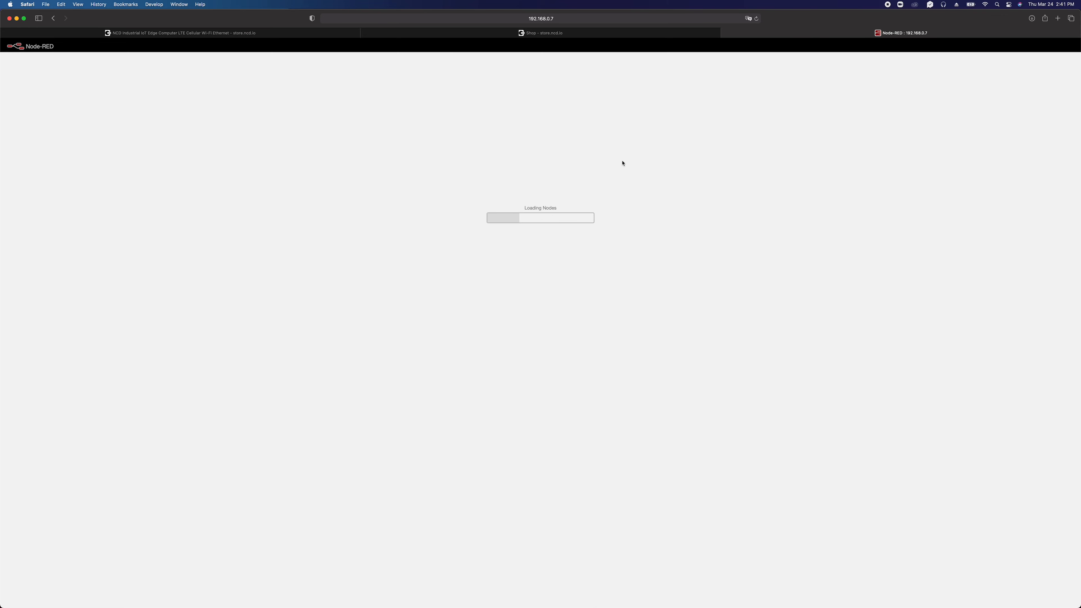
# Step: Open dropbox.com in a new browser tab
pyautogui.click(1058, 19)
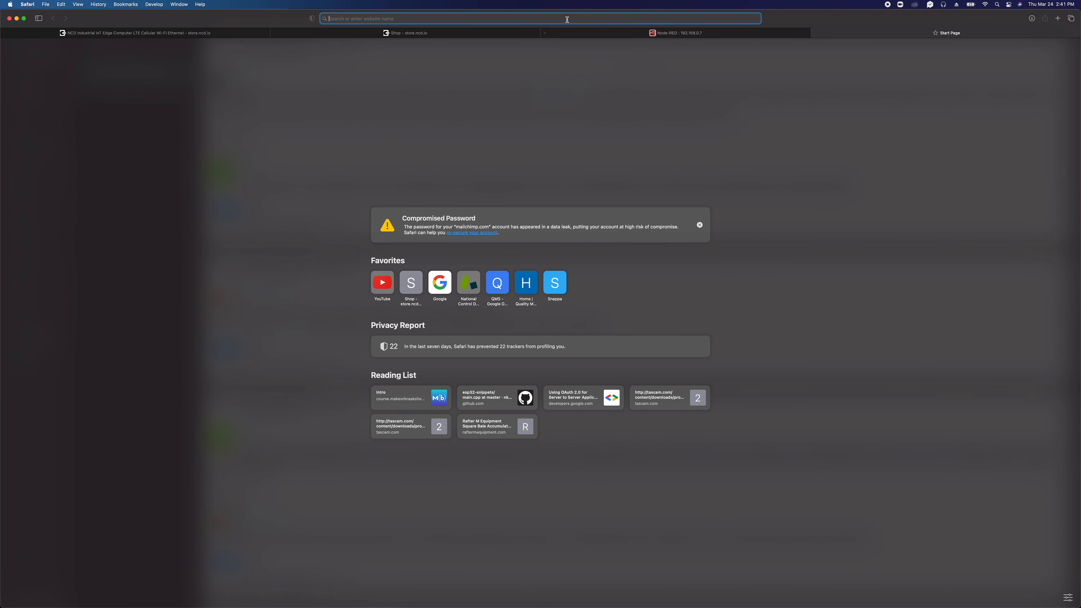
pyautogui.click(986, 4)
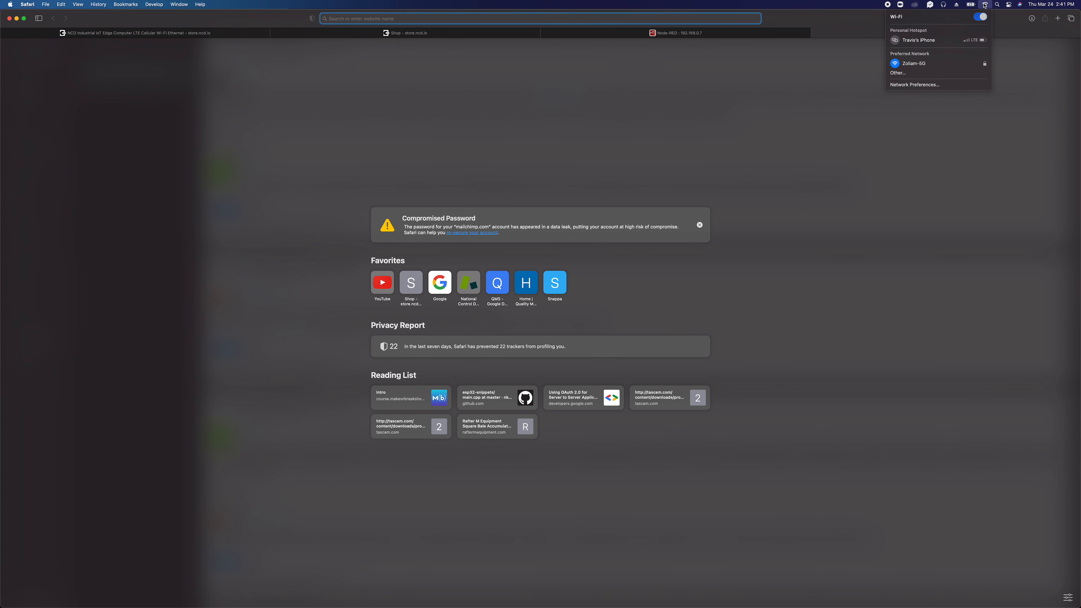
pyautogui.click(634, 20)
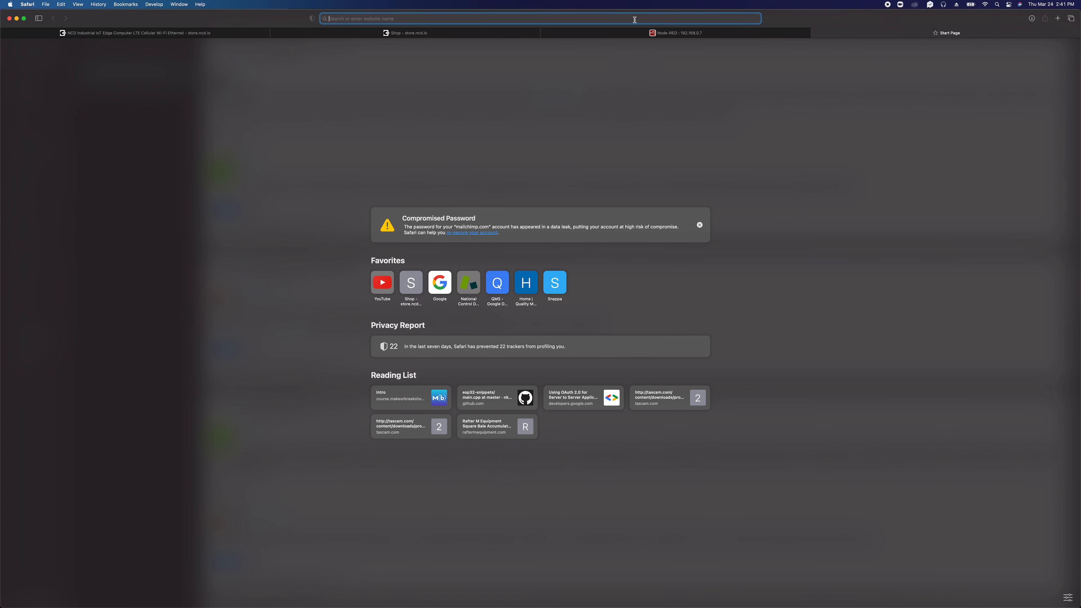
pyautogui.write('dropbox.com')
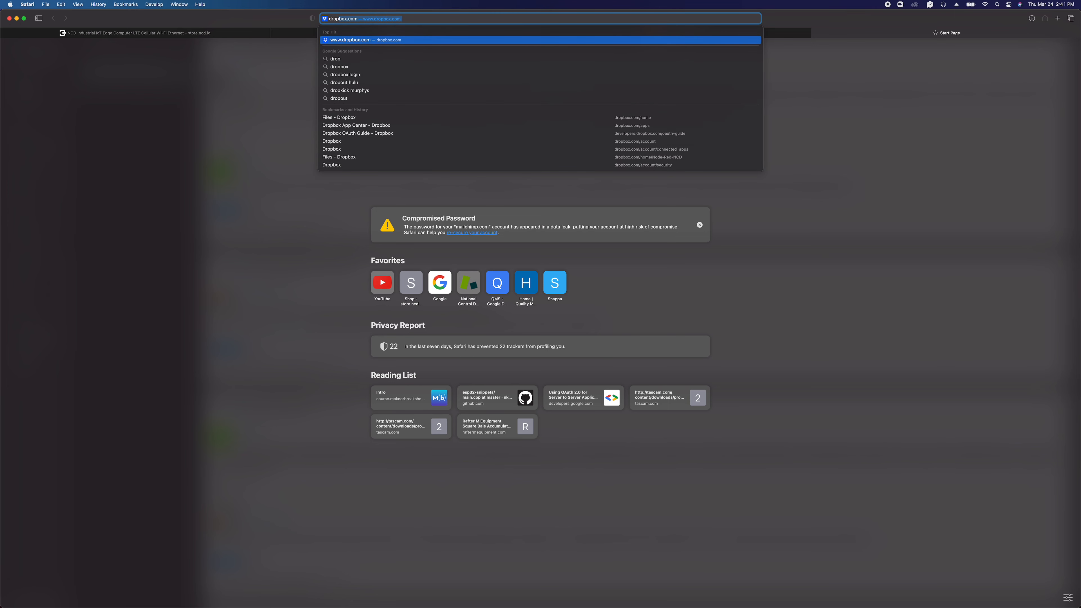
pyautogui.press('Return')
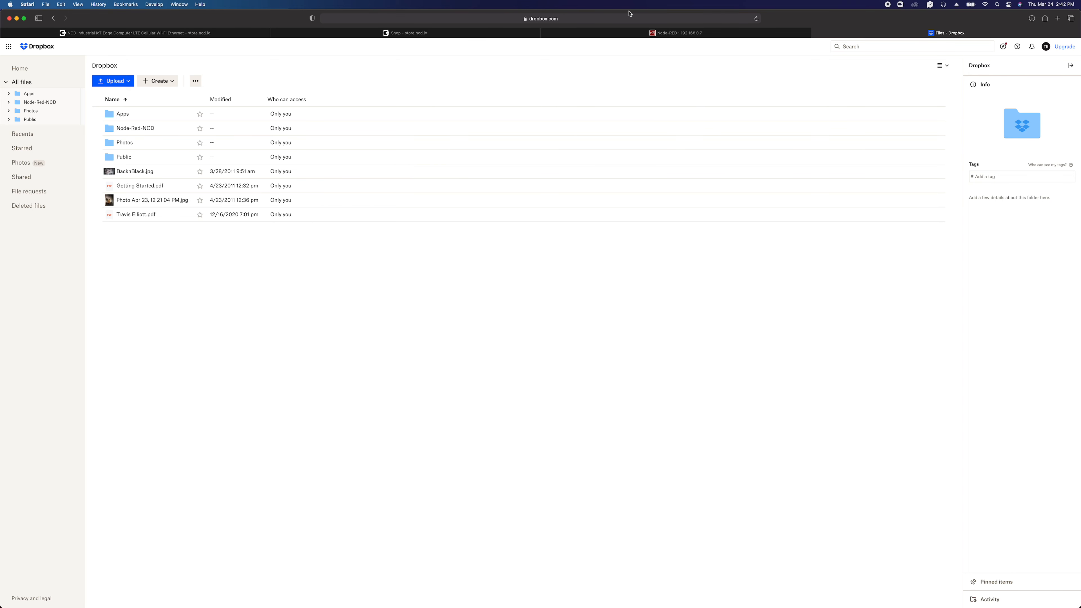
# Step: Go to the Dropbox developers page by extending the dropbox.com address with /developers
pyautogui.click(601, 22)
pyautogui.click(601, 22)
pyautogui.press('BackSpace')
pyautogui.press('BackSpace')
pyautogui.press('BackSpace')
pyautogui.press('BackSpace')
pyautogui.press('BackSpace')
pyautogui.write('/developer')
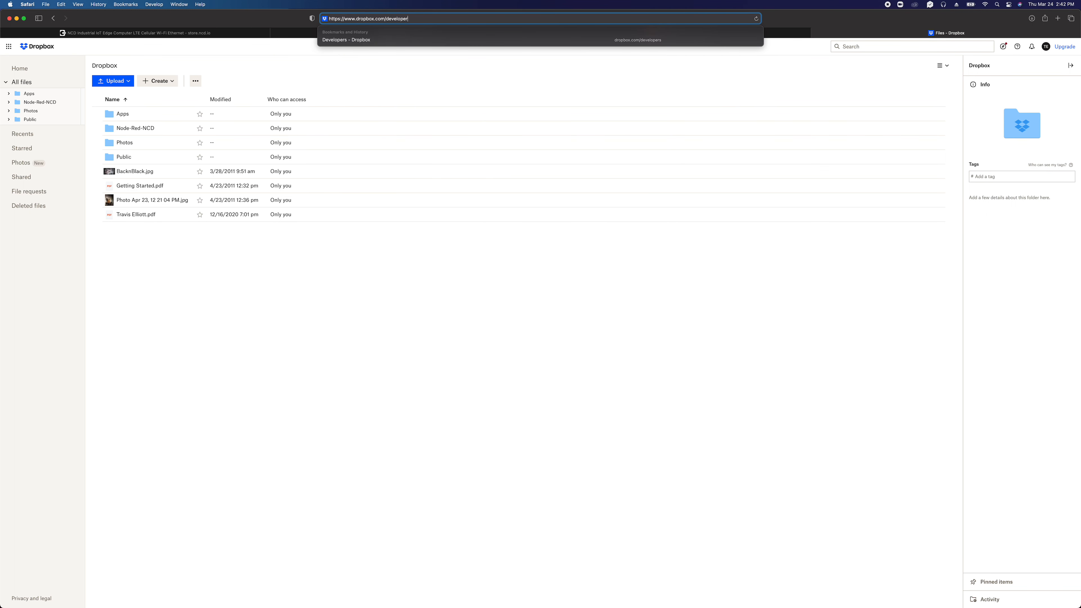
pyautogui.press('Return')
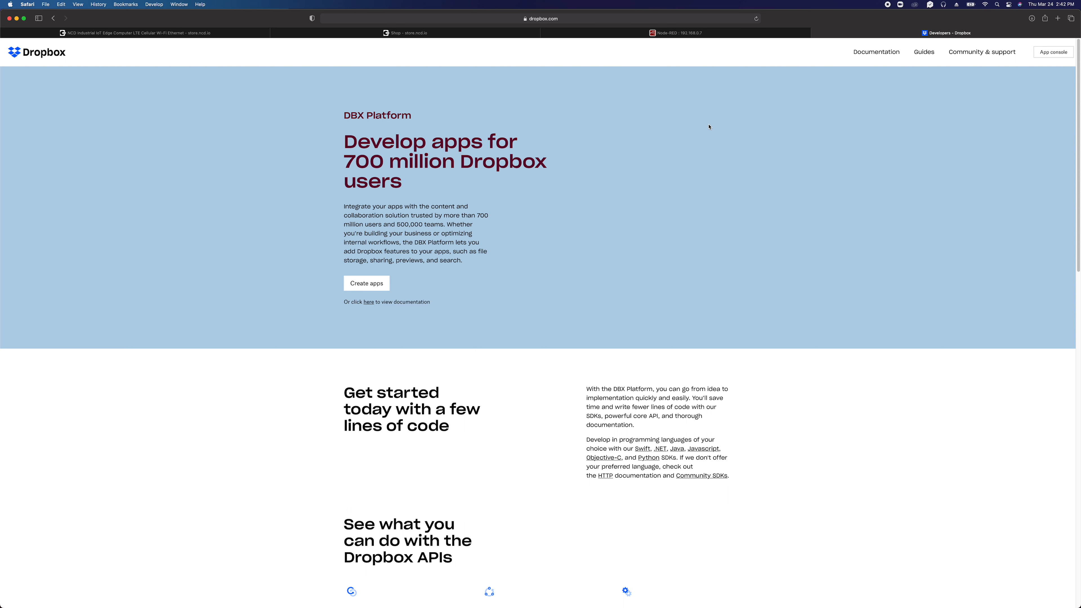
# Step: Create a new app in the Dropbox App console with scoped access and Full Dropbox access, named Node-Red-NCD-1
pyautogui.click(1052, 51)
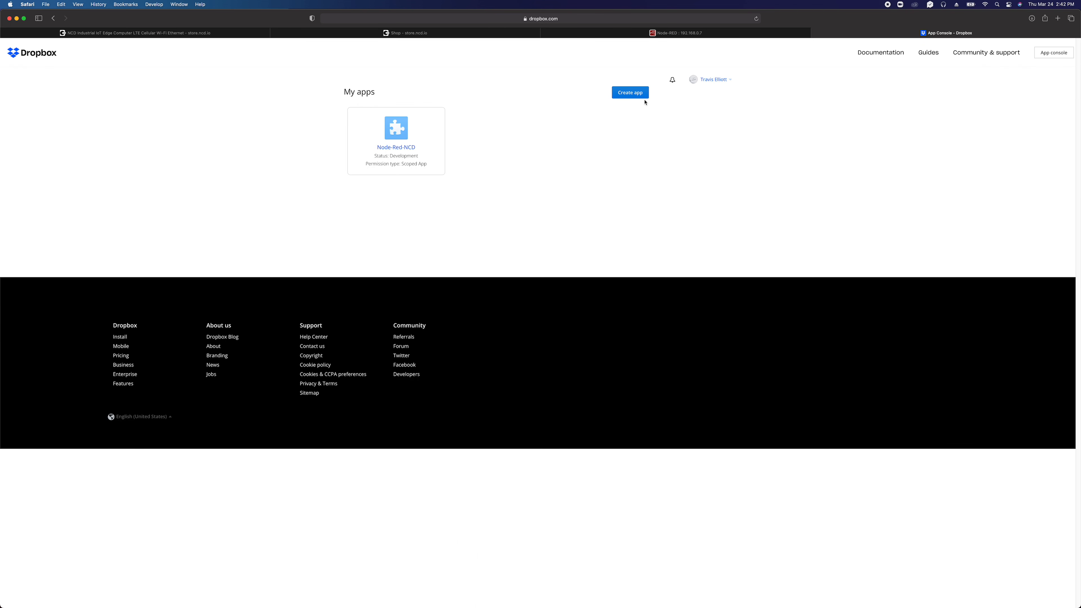
pyautogui.click(630, 93)
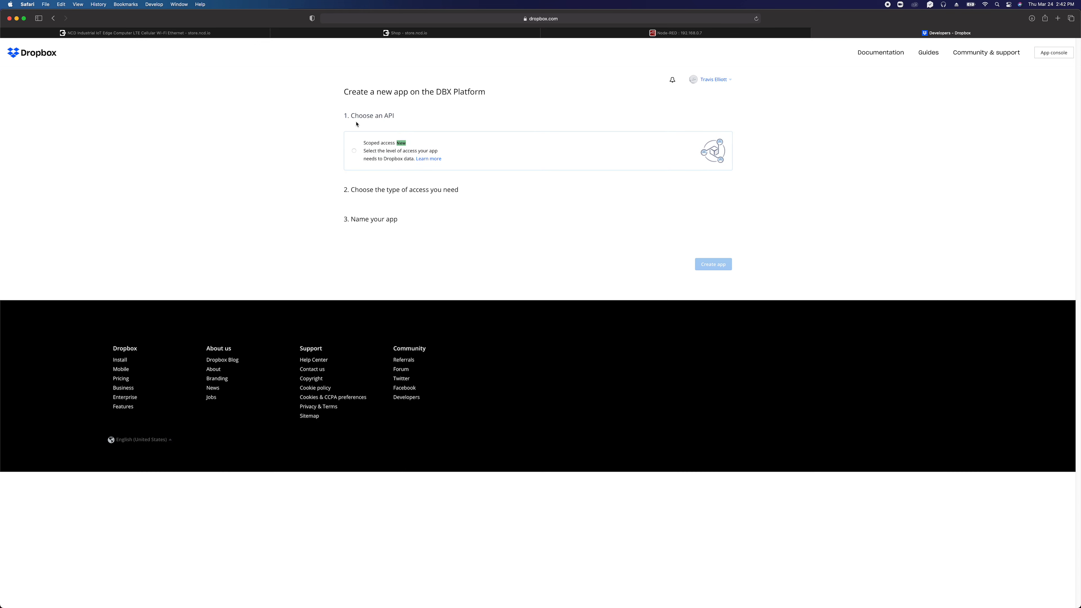
pyautogui.click(362, 155)
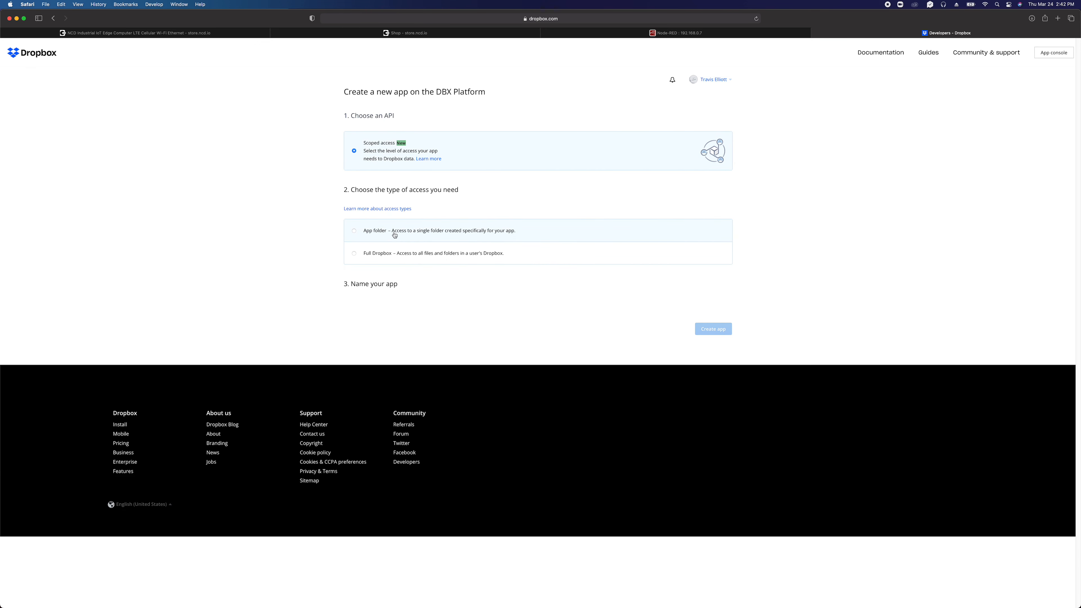
pyautogui.click(358, 255)
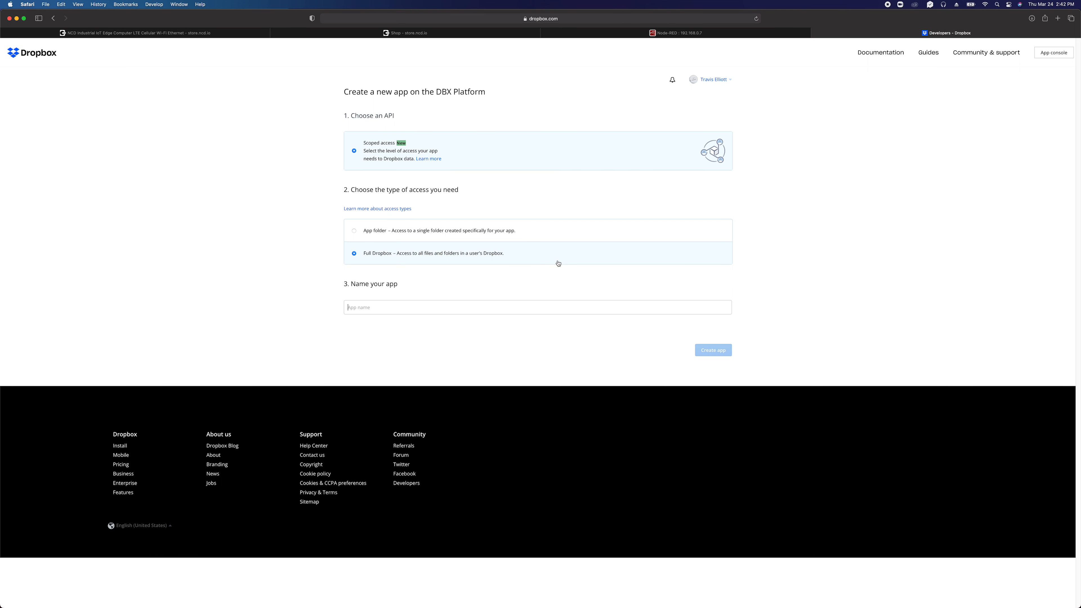
pyautogui.write('Node-Re')
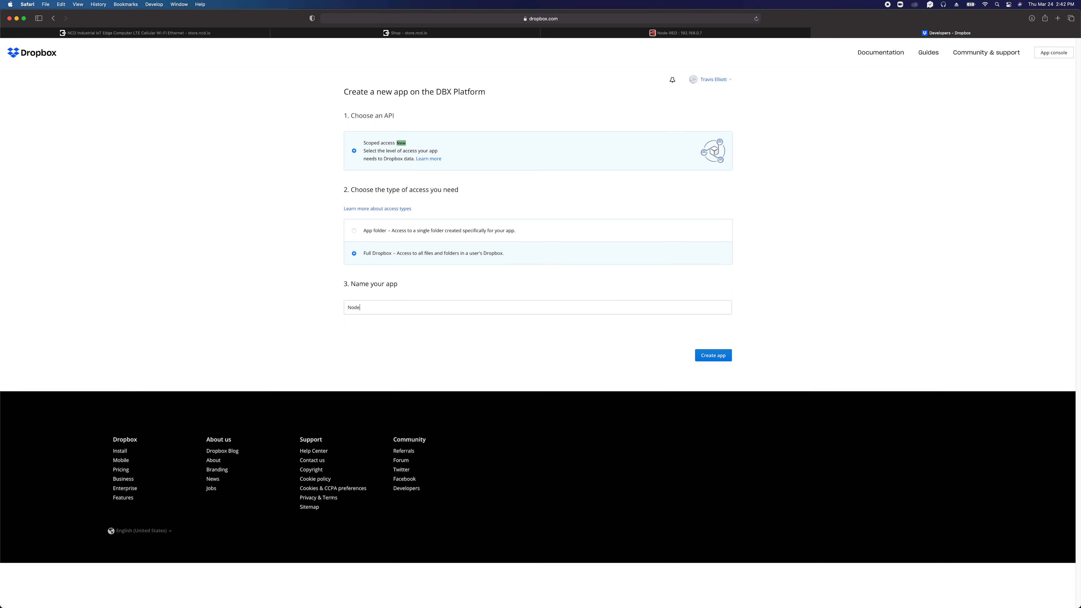
pyautogui.write('d-NCD')
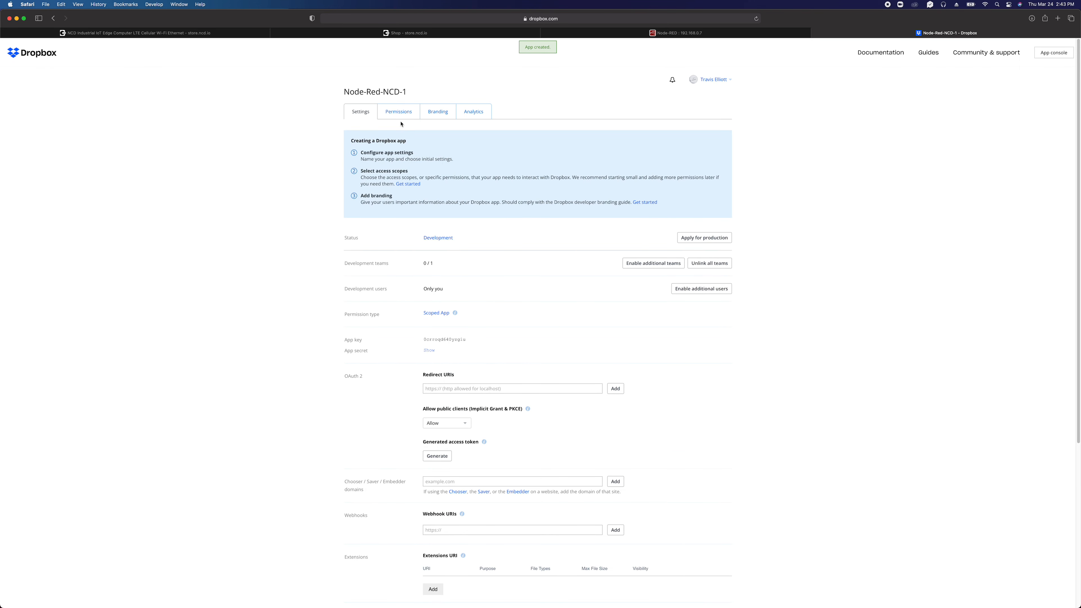
# Step: Grant the new Dropbox app the files.content.write permission and submit the change
pyautogui.click(397, 115)
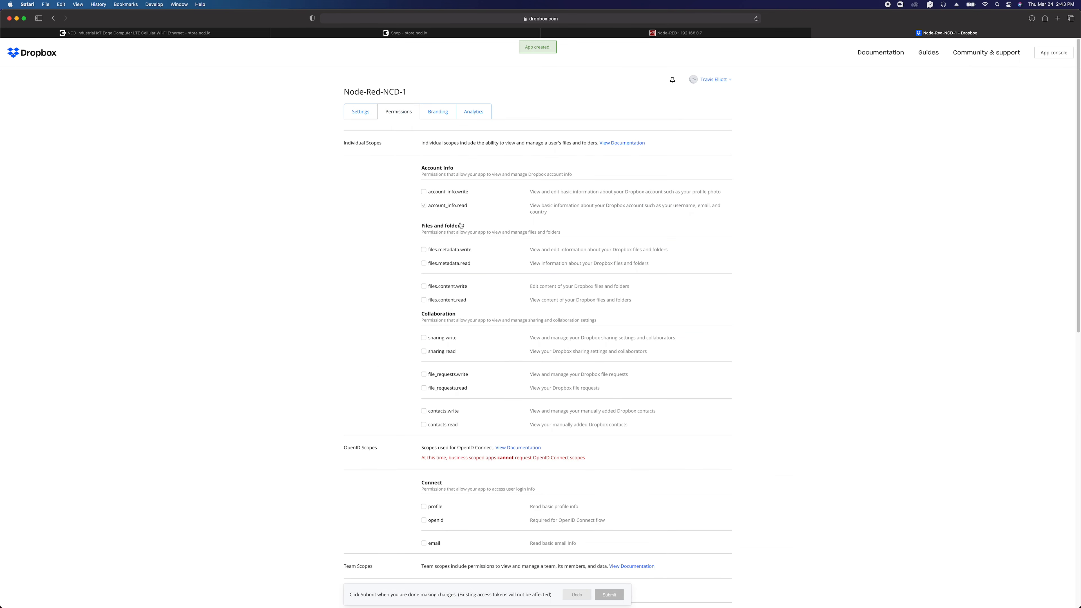
pyautogui.click(424, 286)
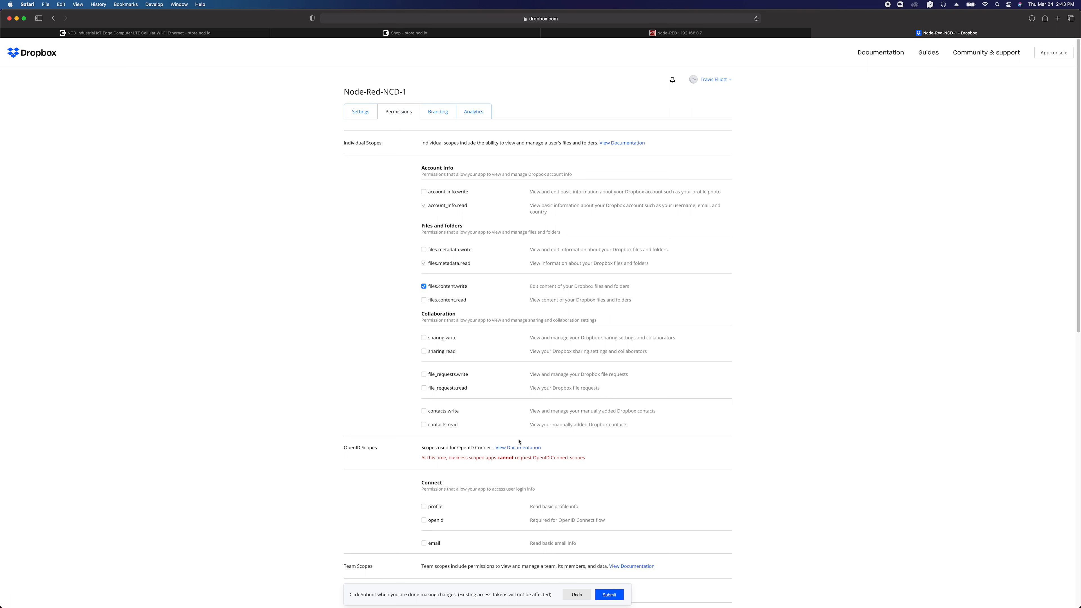
pyautogui.click(610, 595)
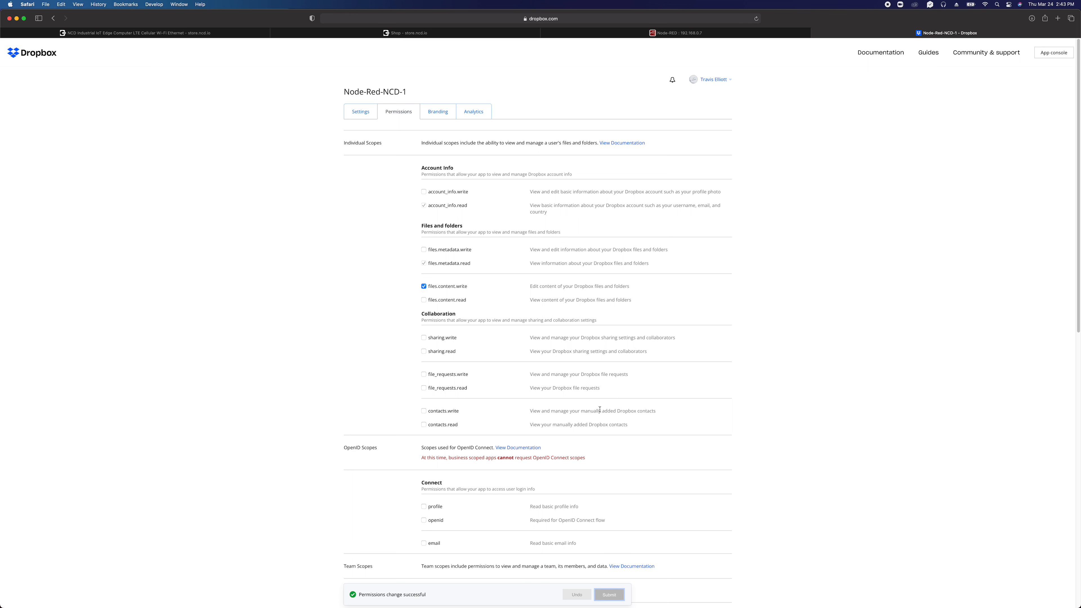
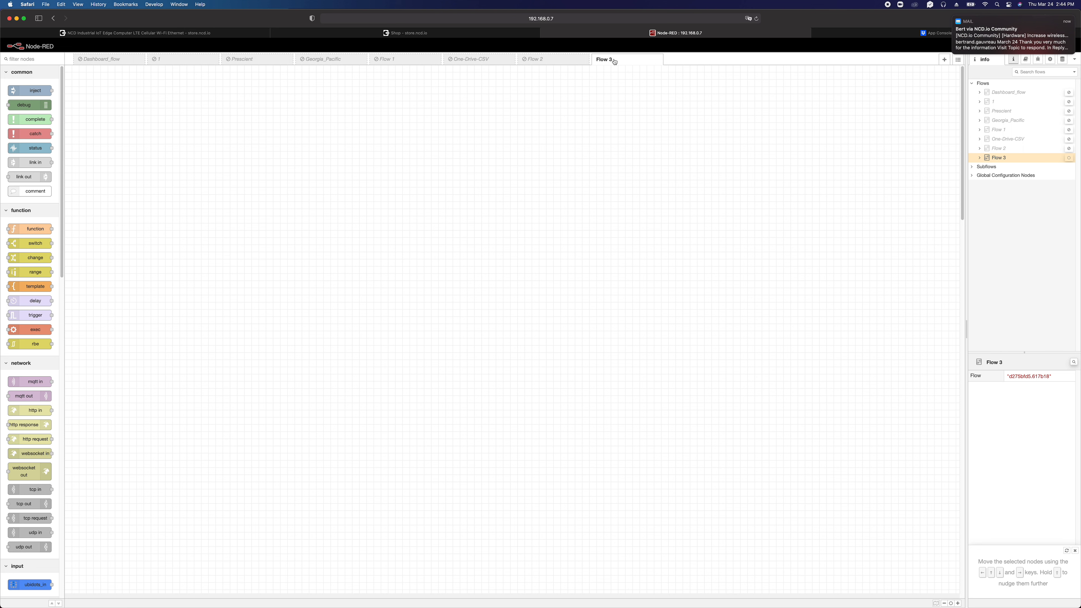
# Step: In Node-RED, rename the empty Flow 3 to Dropbox-Tutorial
pyautogui.doubleClick(608, 61)
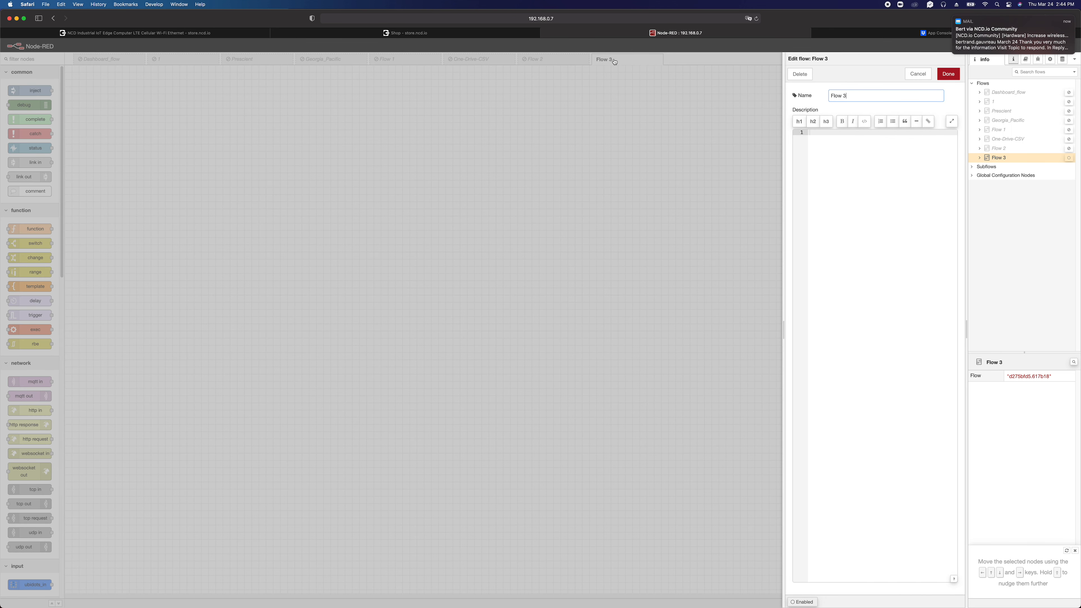
pyautogui.press('BackSpace')
pyautogui.press('BackSpace')
pyautogui.press('BackSpace')
pyautogui.write('Dropbox-Tutorial')
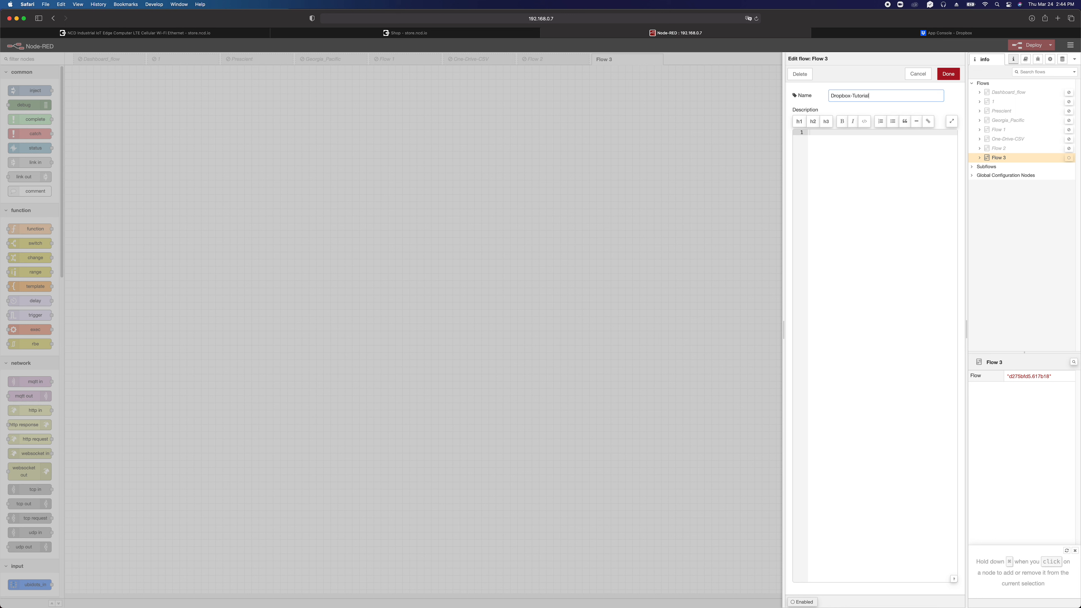
pyautogui.click(953, 74)
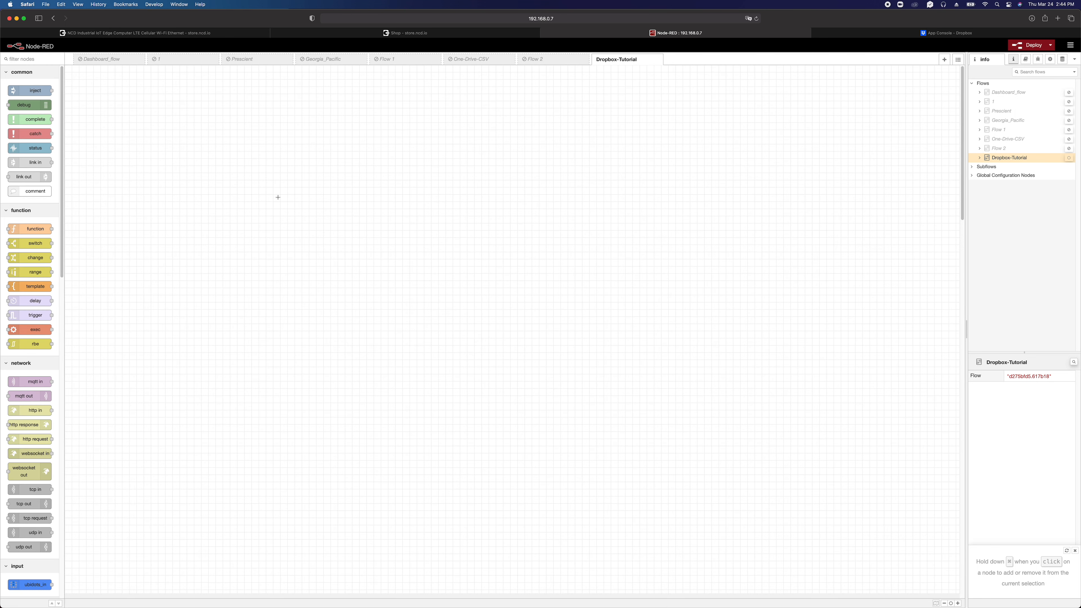
pyautogui.scroll(-10, 32, 379)
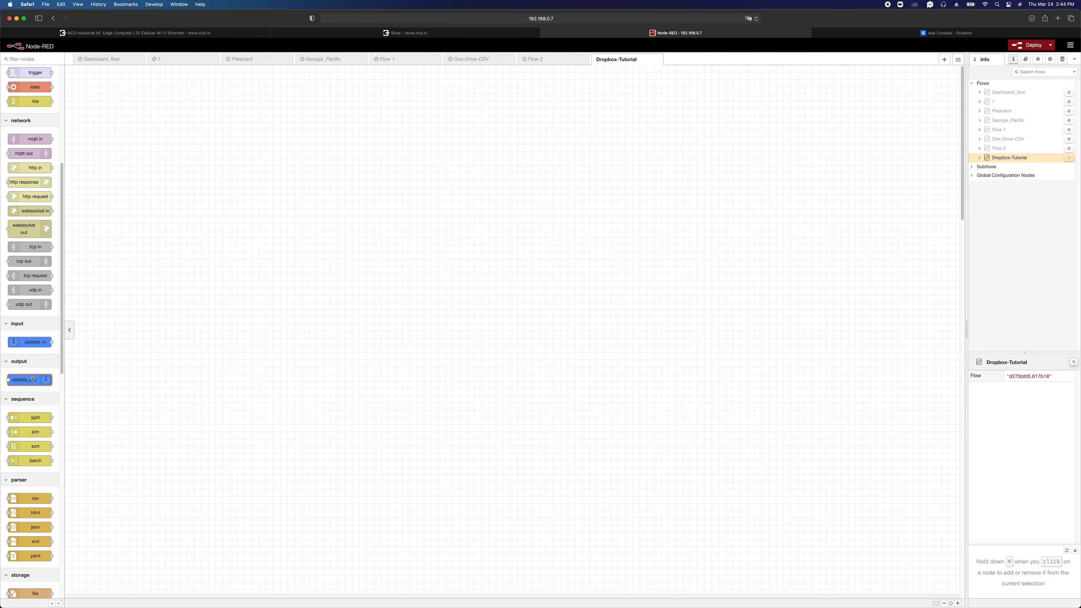
pyautogui.scroll(-10, 33, 379)
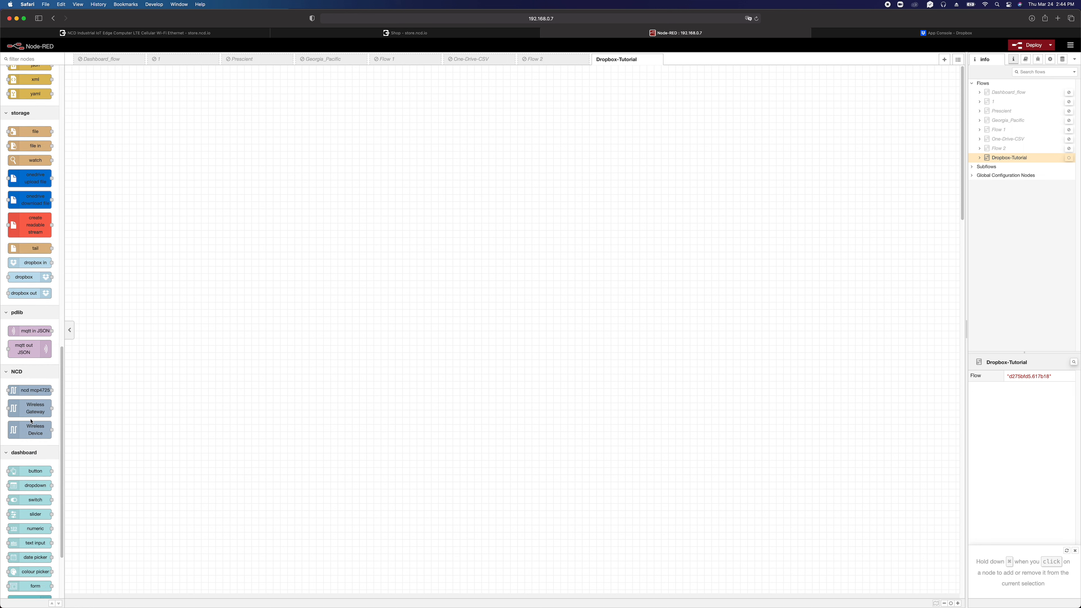
pyautogui.moveTo(14, 430); pyautogui.dragTo(354, 188)
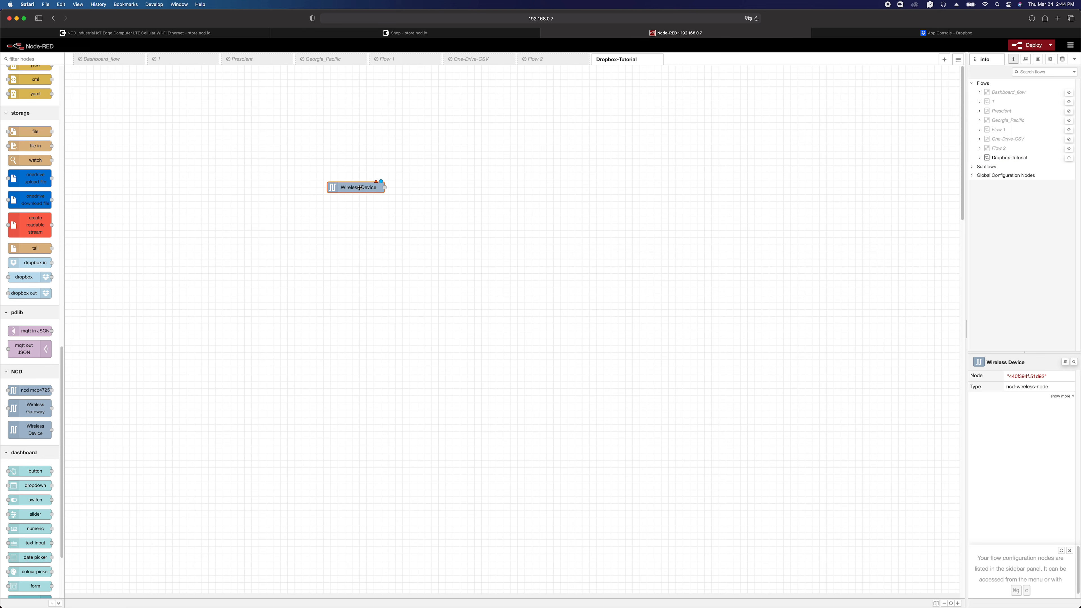
pyautogui.doubleClick(362, 188)
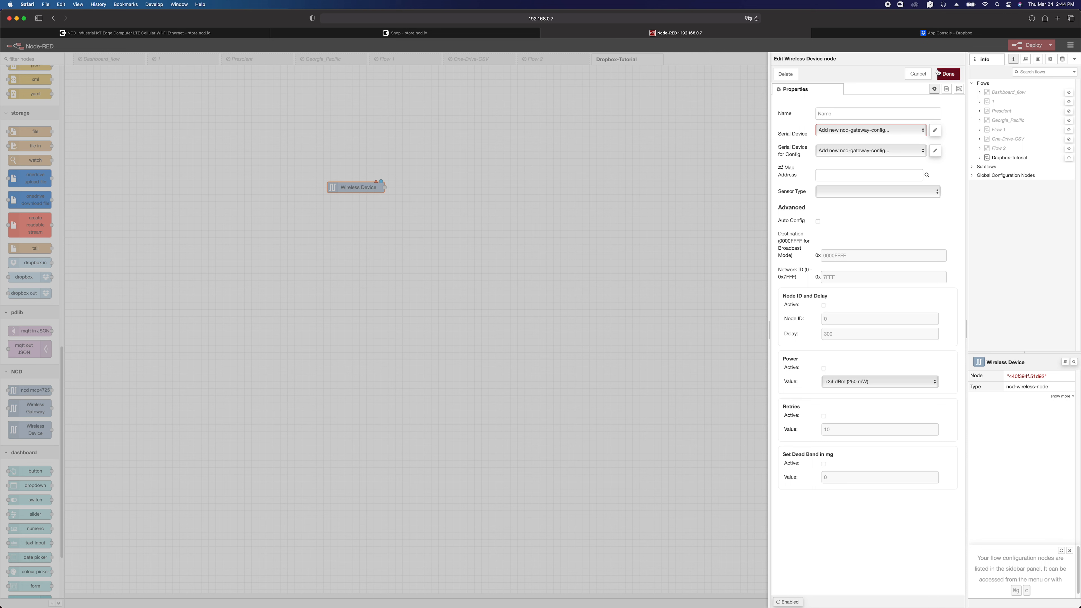
pyautogui.click(920, 74)
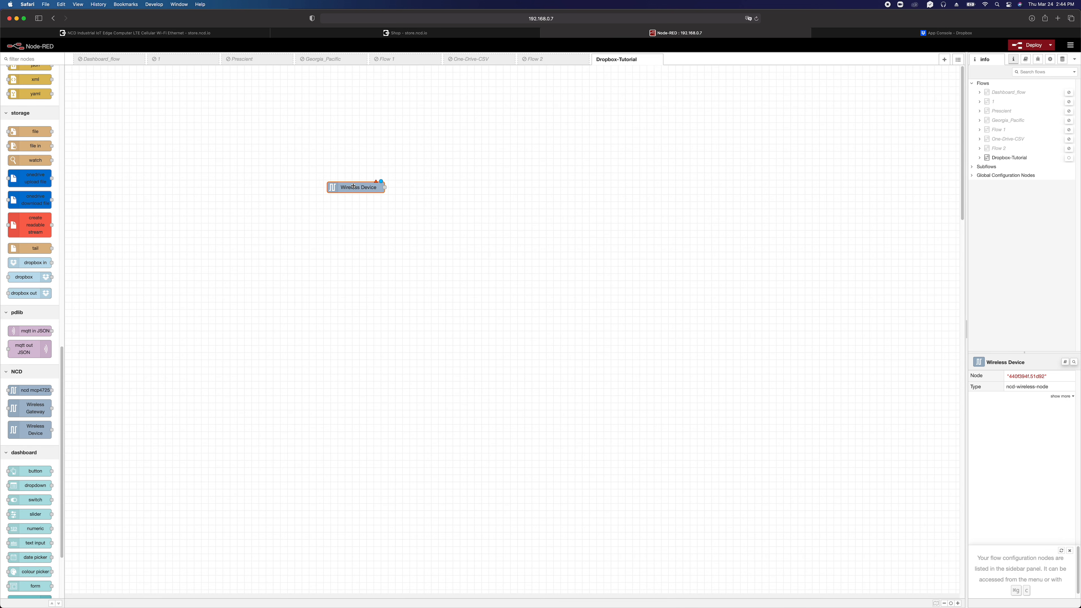
pyautogui.press('Delete')
# Step: Add a Wireless Gateway node to the flow and set its serial device to /dev/ttyS1 (115200)
pyautogui.moveTo(32, 407); pyautogui.dragTo(436, 208)
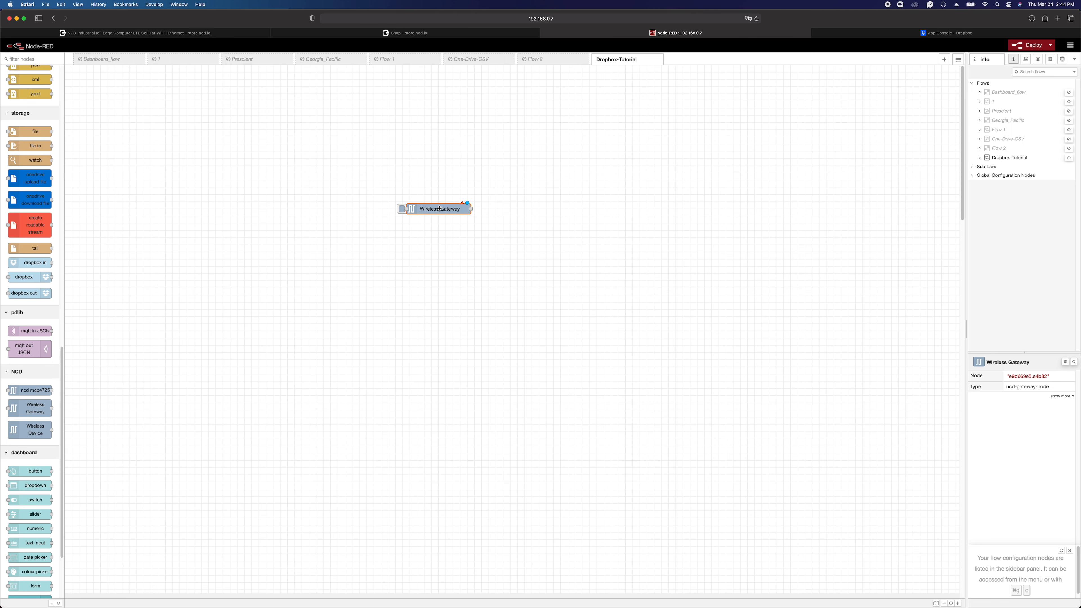
pyautogui.doubleClick(440, 209)
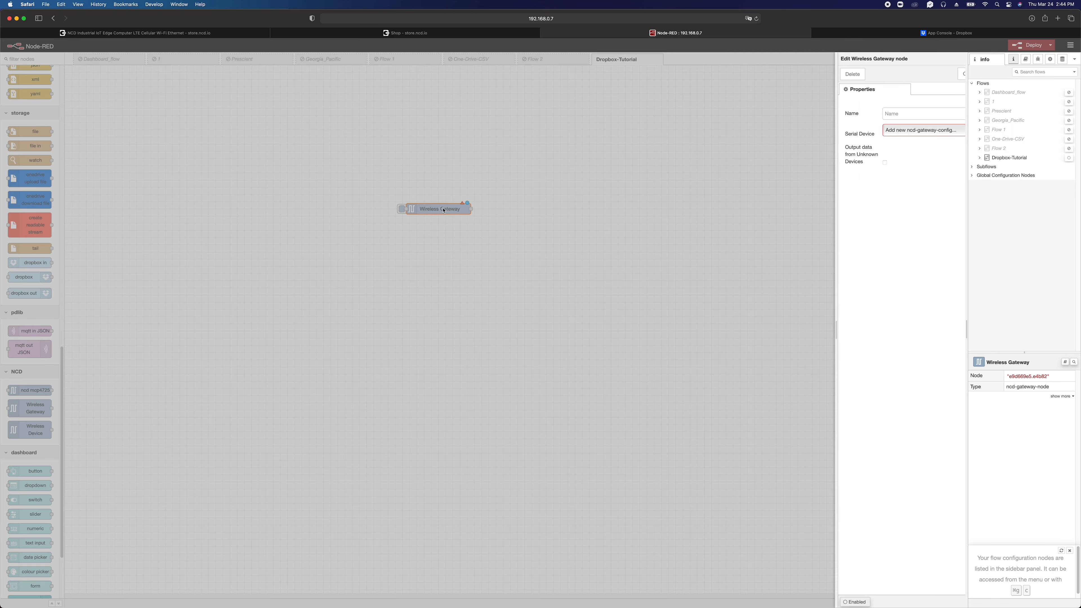
pyautogui.click(927, 132)
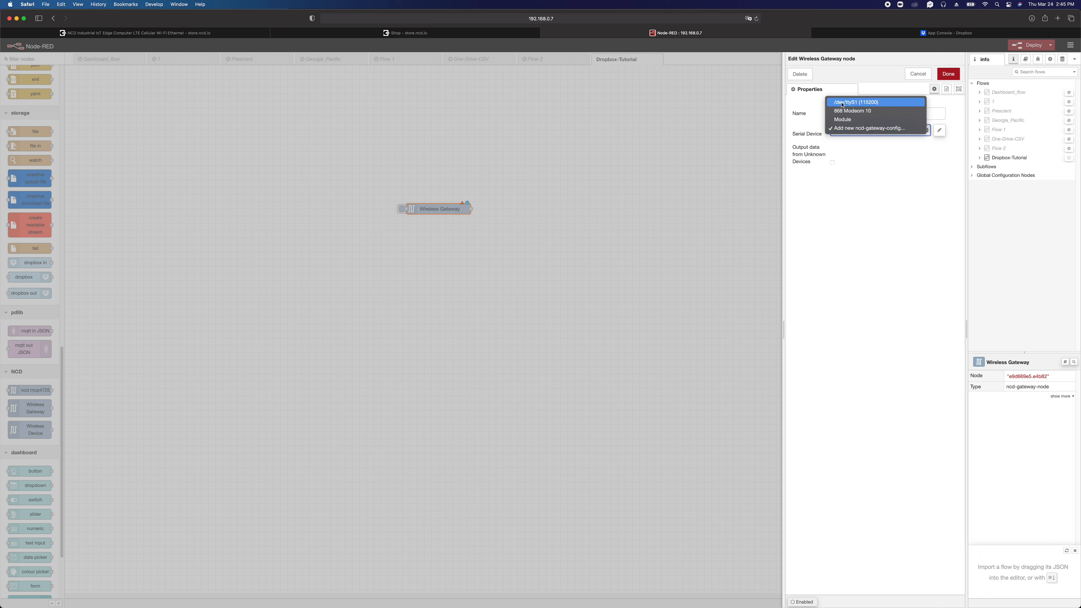
pyautogui.click(859, 103)
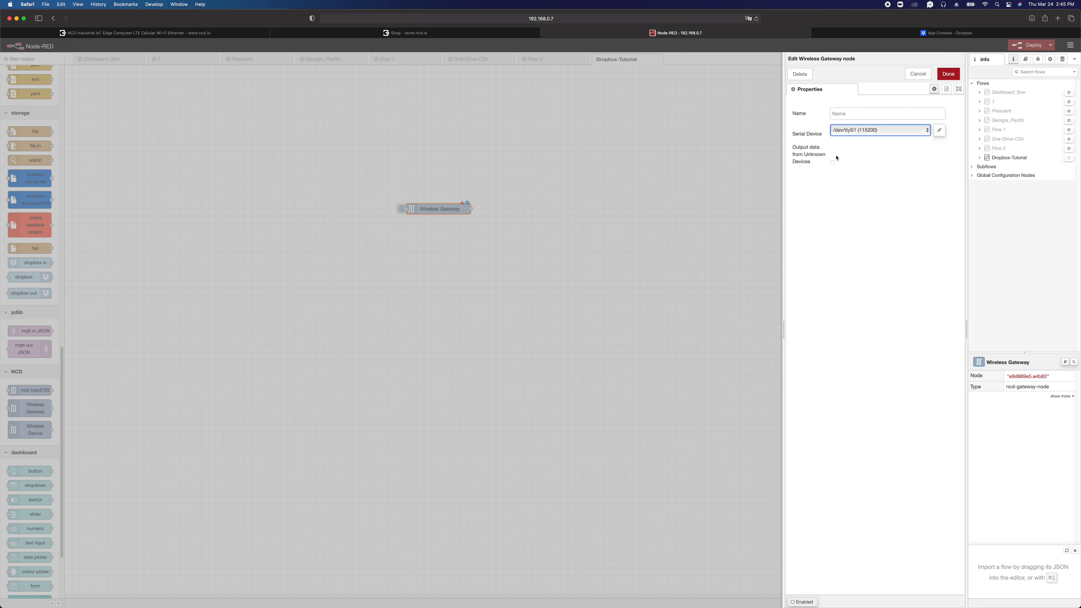
pyautogui.click(948, 78)
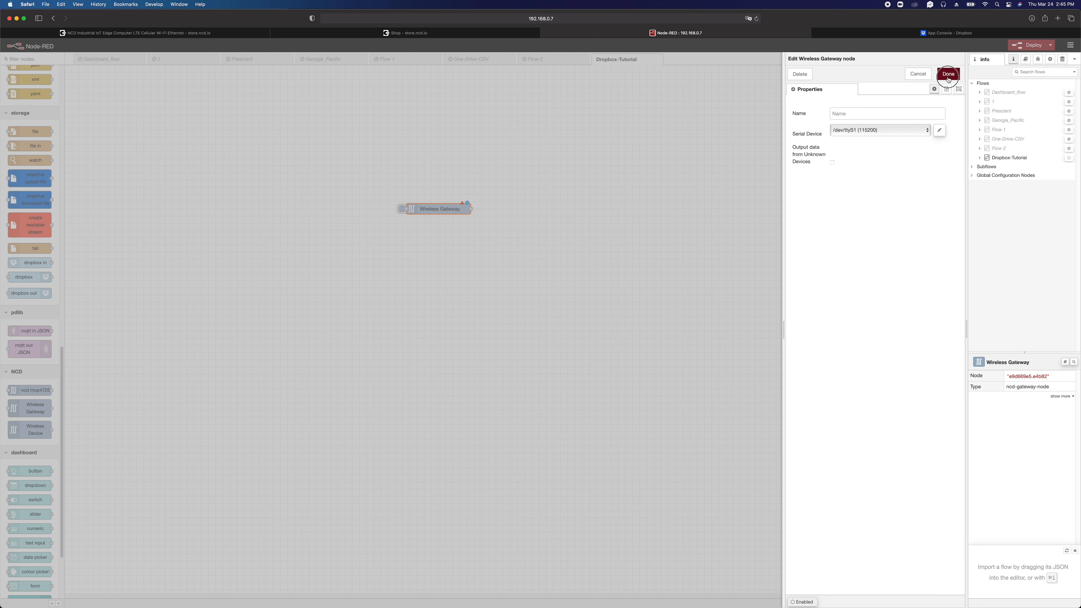
pyautogui.doubleClick(430, 212)
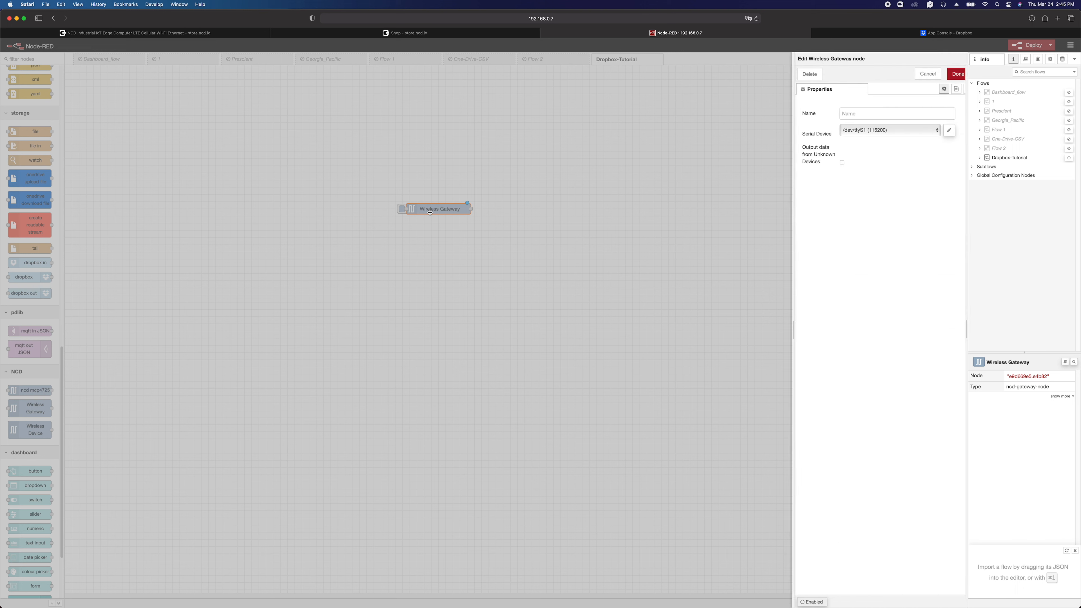
pyautogui.click(924, 130)
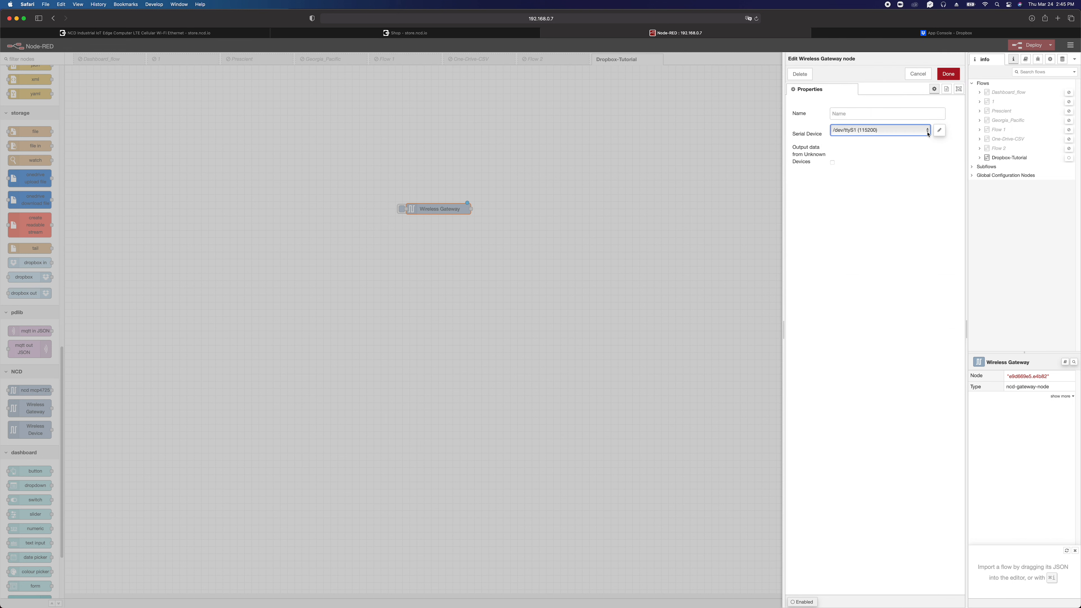
pyautogui.click(919, 154)
pyautogui.click(940, 129)
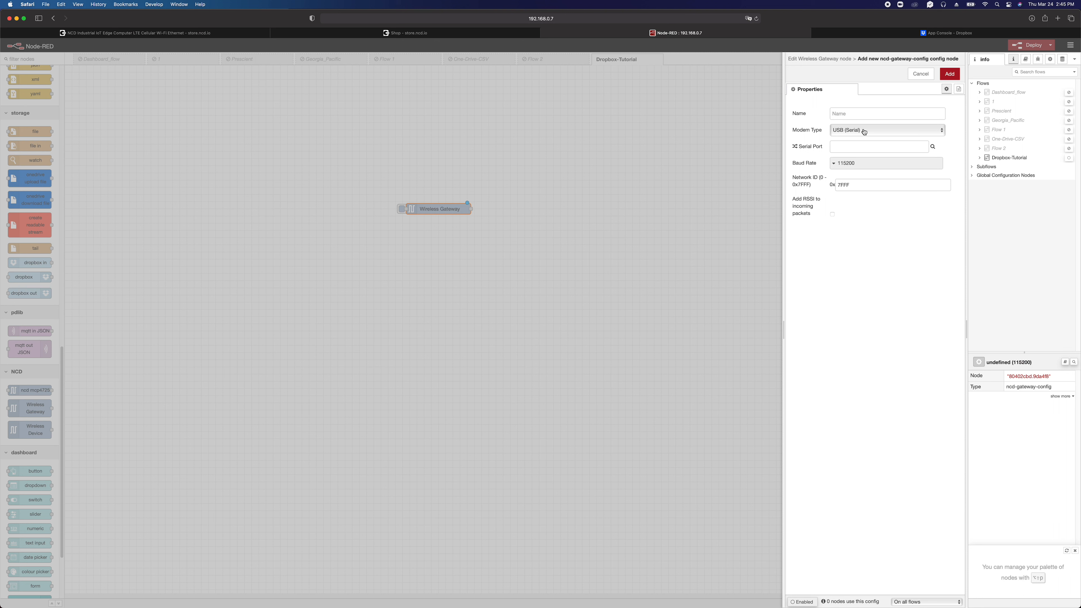
pyautogui.click(934, 147)
pyautogui.click(875, 149)
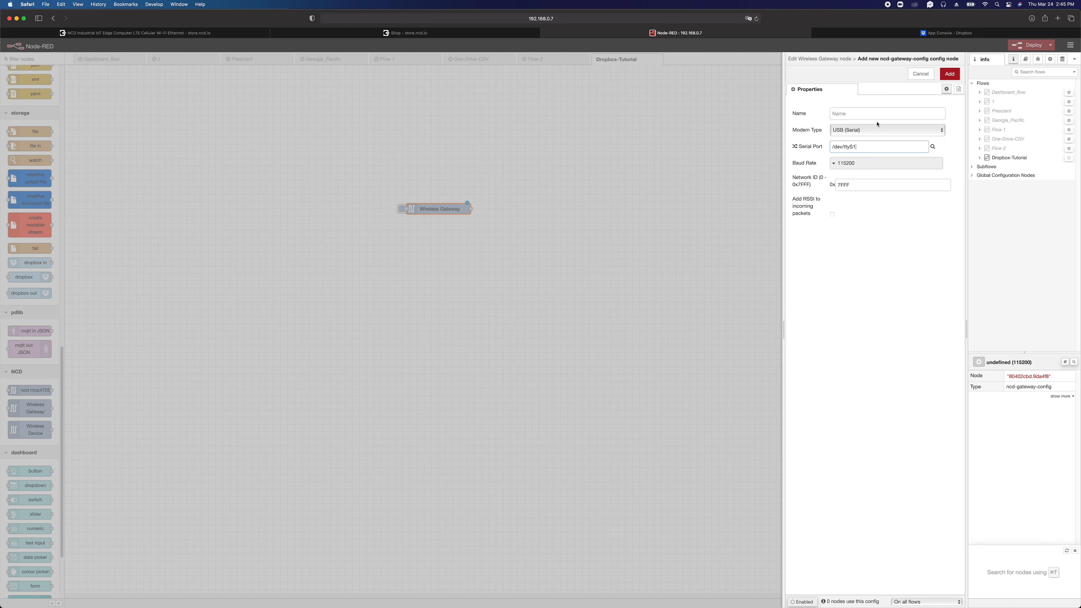
pyautogui.click(921, 74)
pyautogui.click(914, 132)
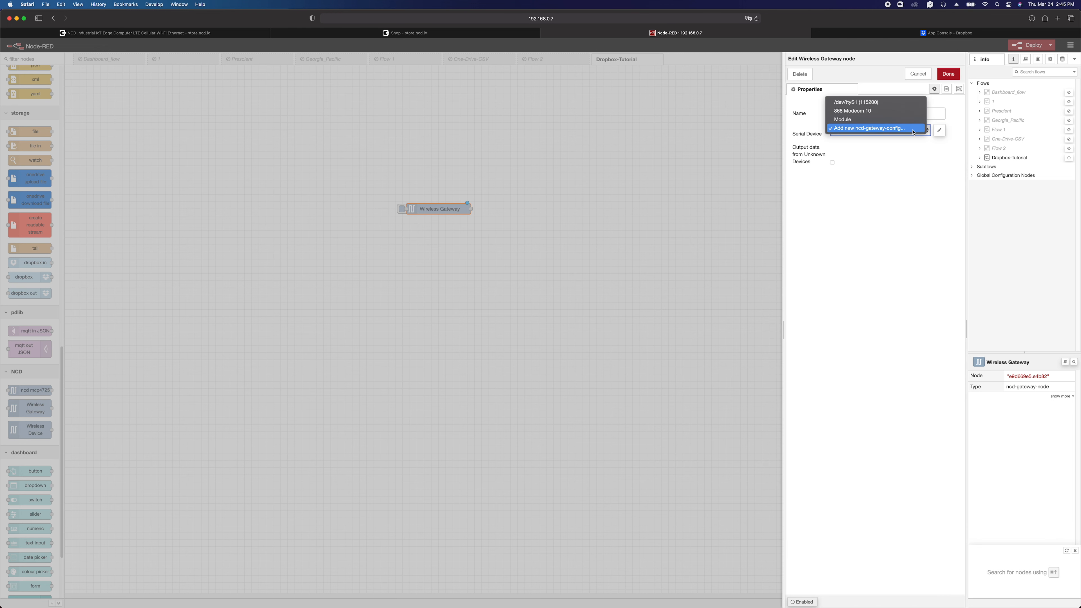
pyautogui.click(910, 102)
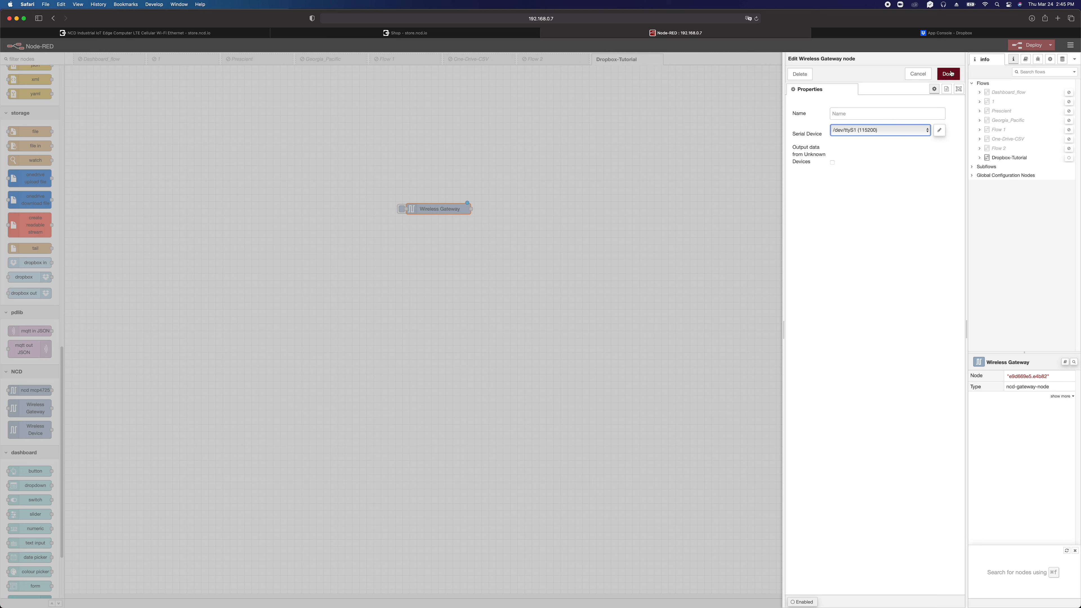
pyautogui.click(949, 73)
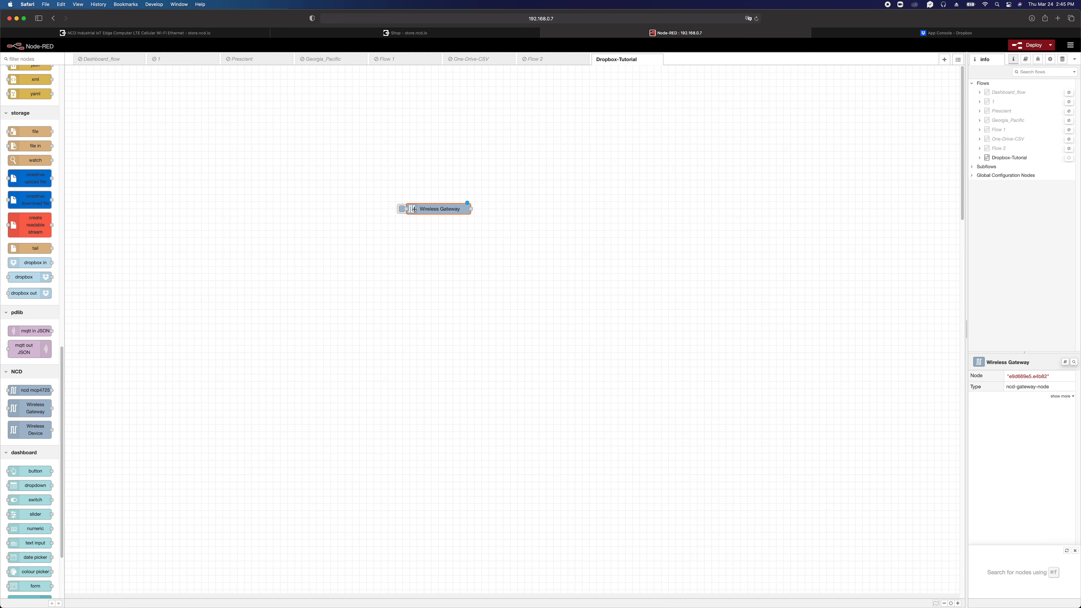
# Step: Add a debug node beside the Wireless Gateway node and wire the gateway's output to it
pyautogui.scroll(3, 2, 397)
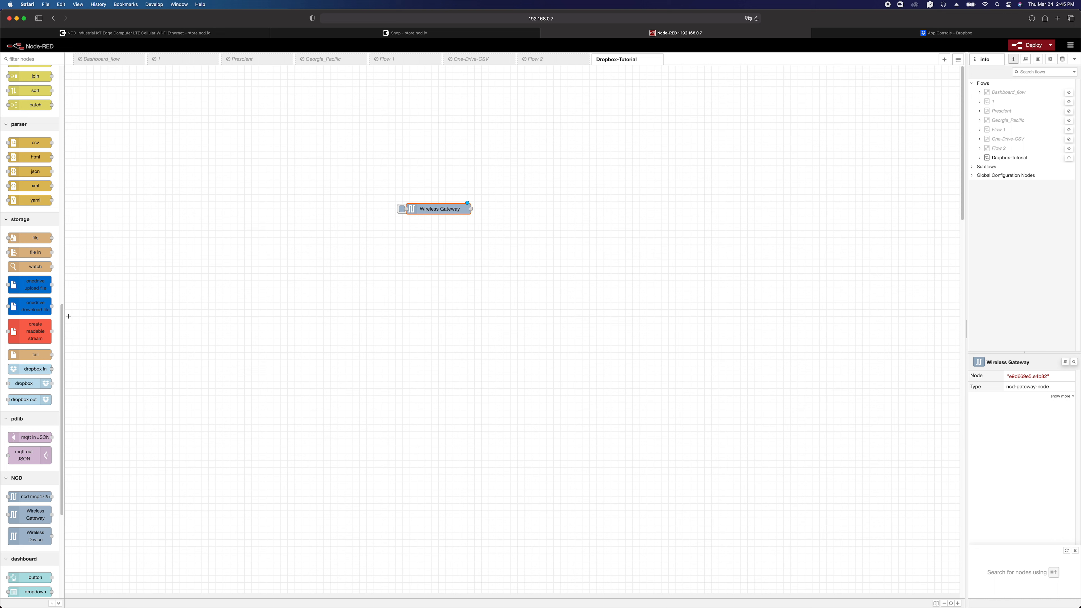
pyautogui.scroll(10, 24, 233)
pyautogui.scroll(-10, 43, 296)
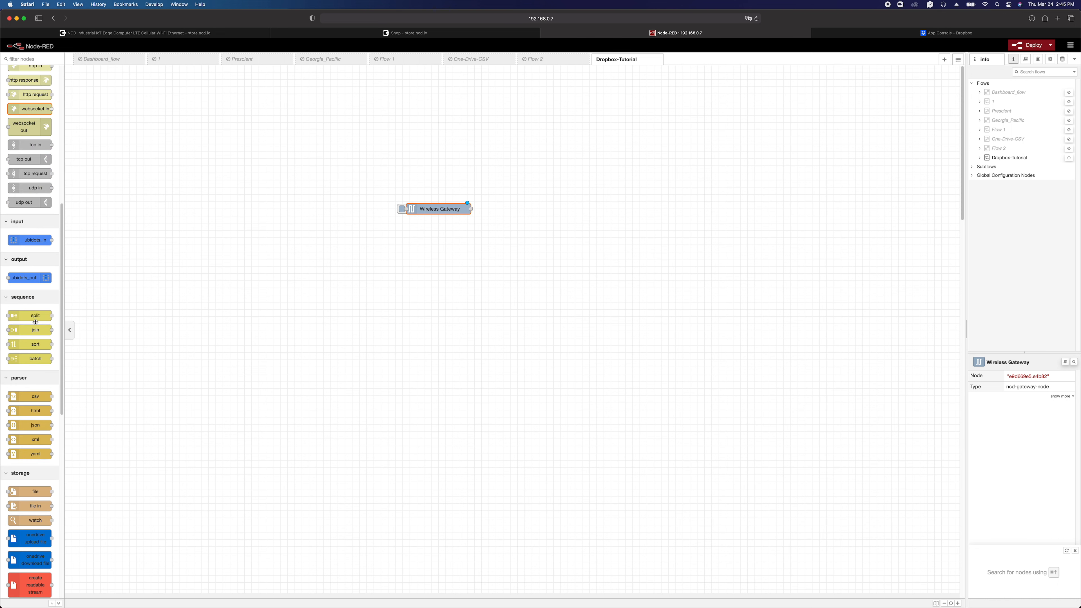
pyautogui.scroll(15, 28, 421)
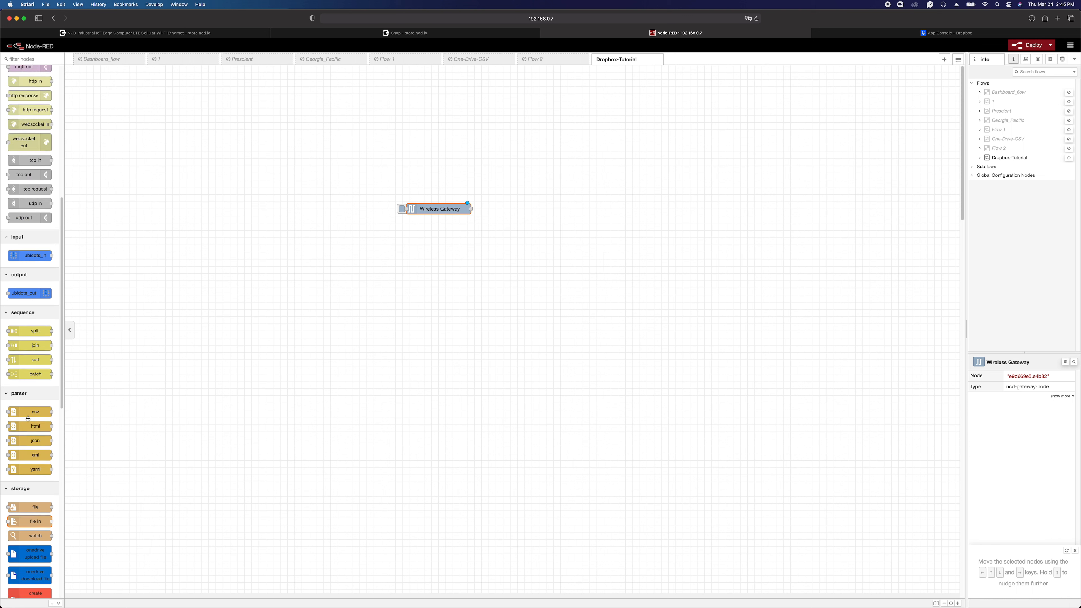
pyautogui.moveTo(27, 104); pyautogui.dragTo(489, 188)
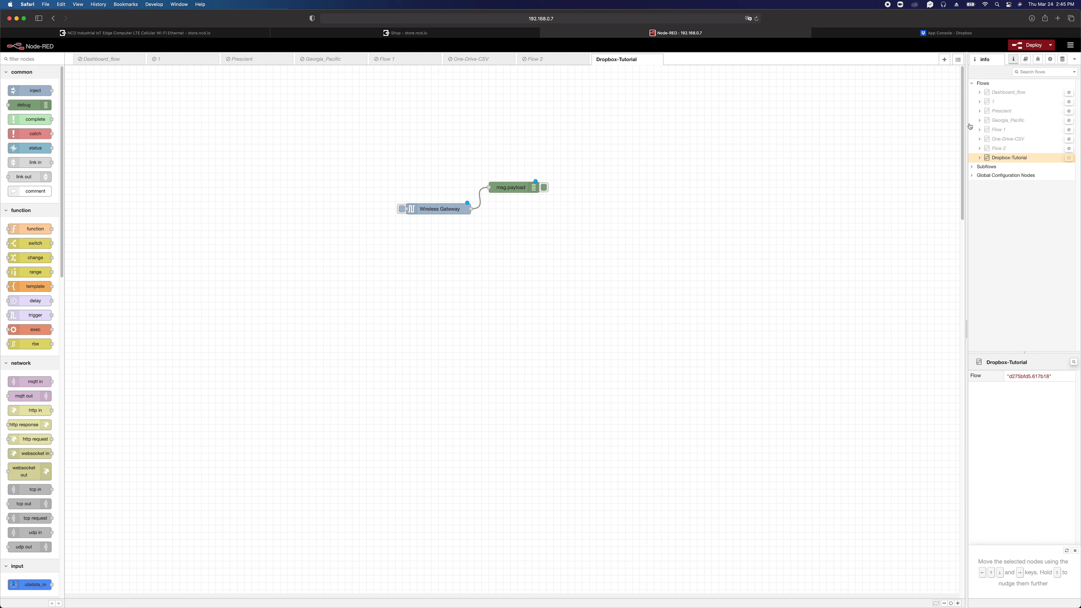
# Step: Deploy the flow and expand the received payload and its sensor_data object in the debug messages
pyautogui.click(1038, 59)
pyautogui.click(1030, 44)
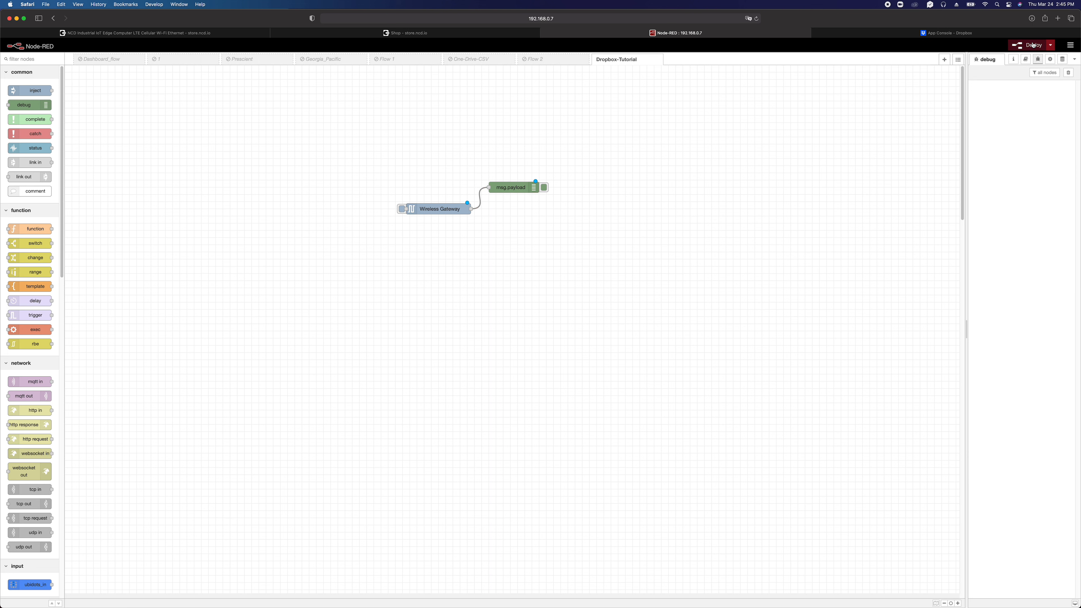
pyautogui.click(597, 100)
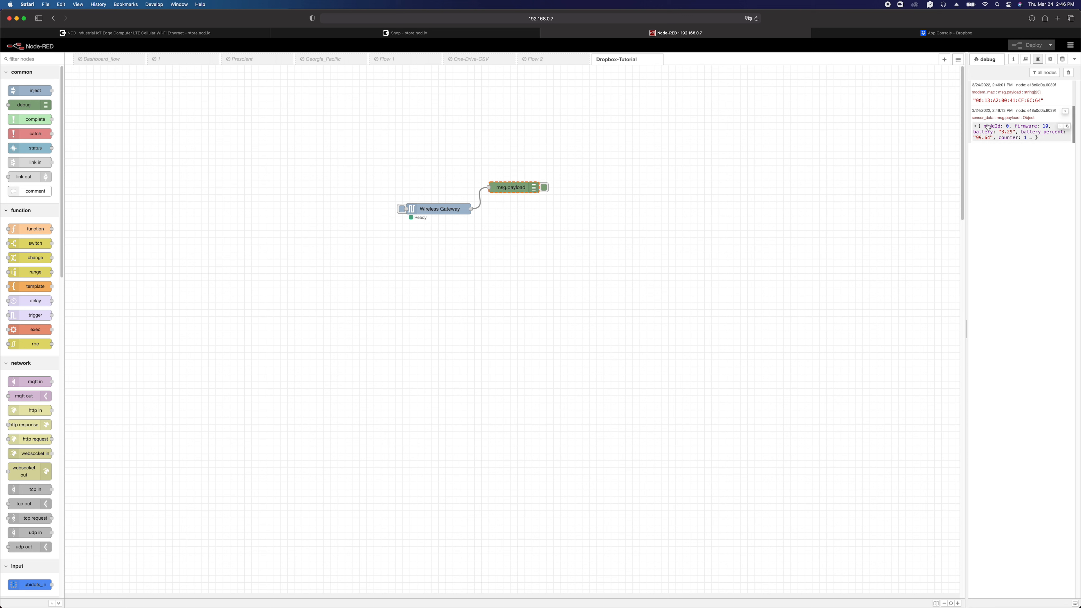
pyautogui.click(976, 126)
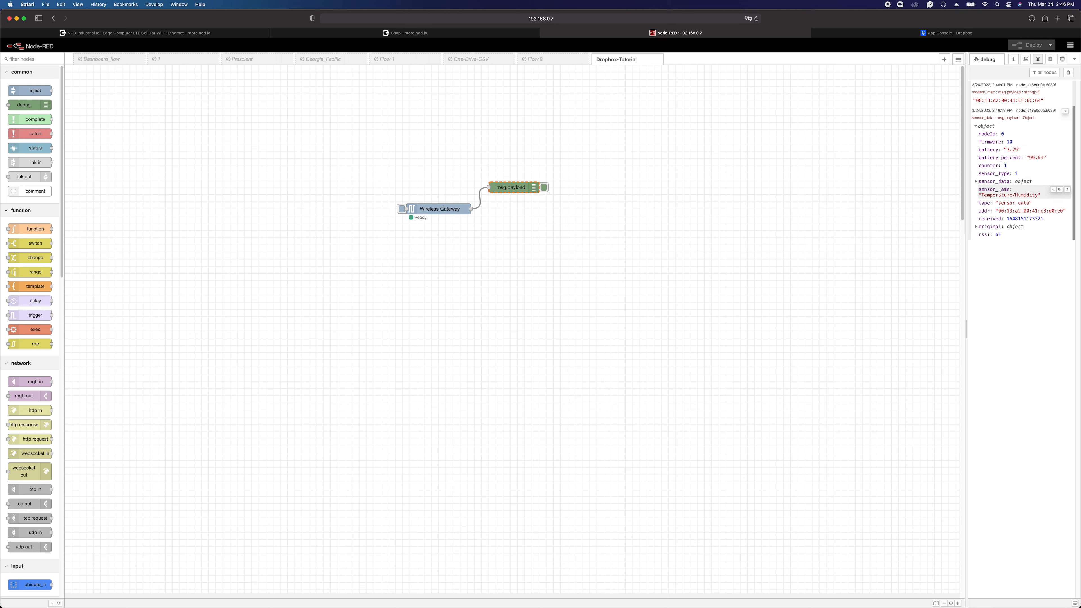
pyautogui.click(998, 182)
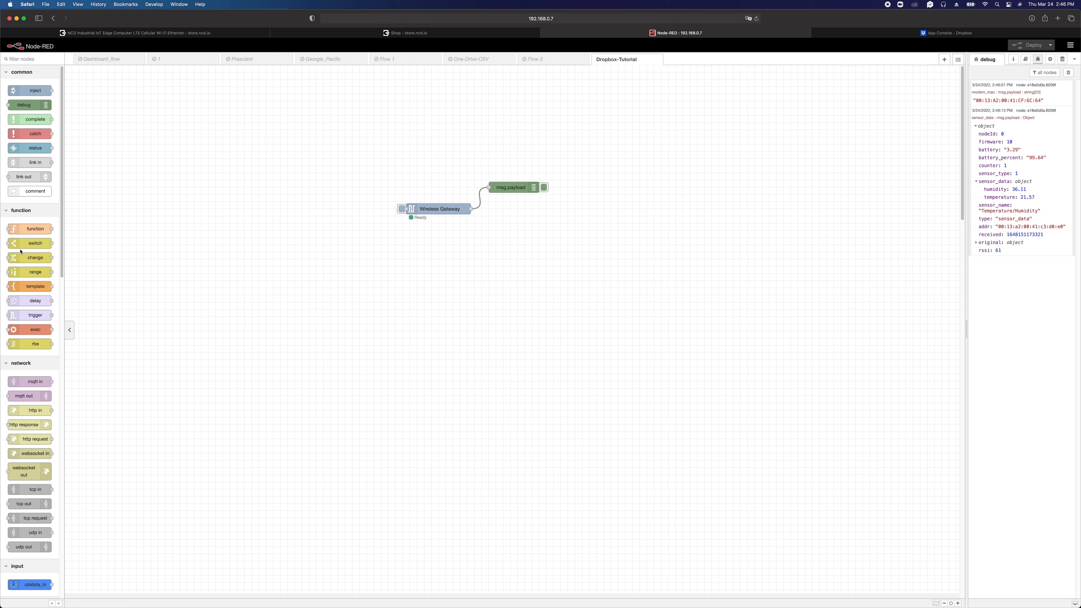
# Step: Add a change node wired from the Wireless Gateway that sets msg.payload to the msg path copied from the sensor_data debug object
pyautogui.moveTo(26, 260); pyautogui.dragTo(528, 210)
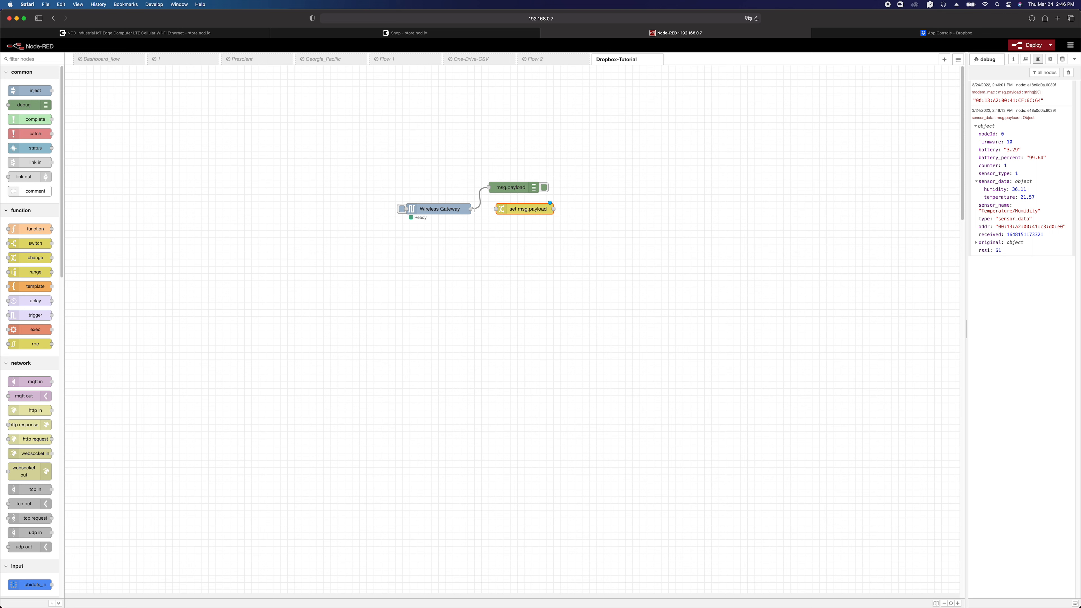
pyautogui.doubleClick(507, 209)
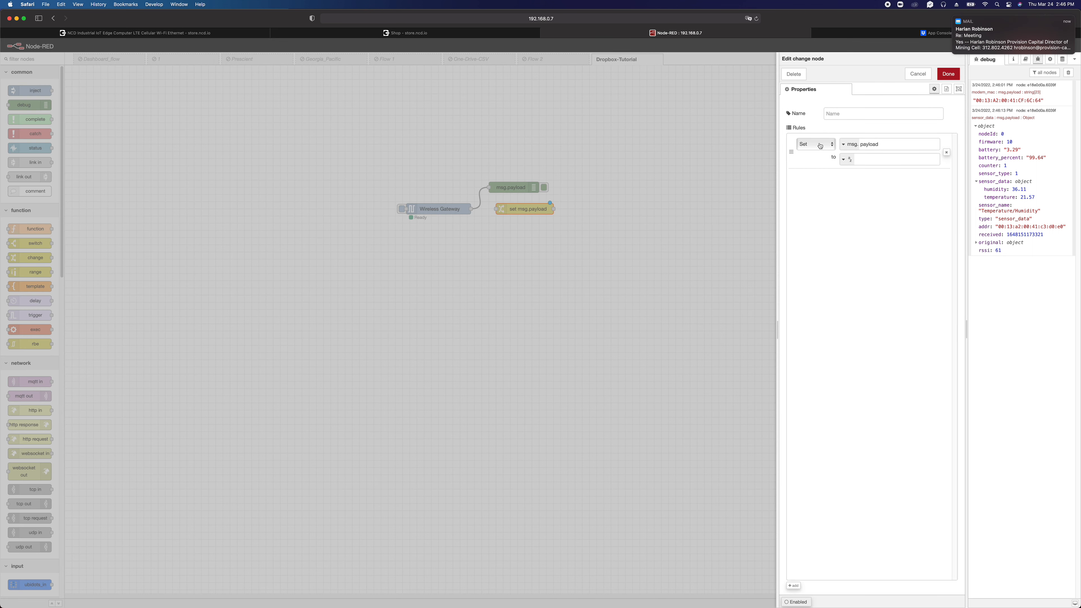
pyautogui.click(843, 158)
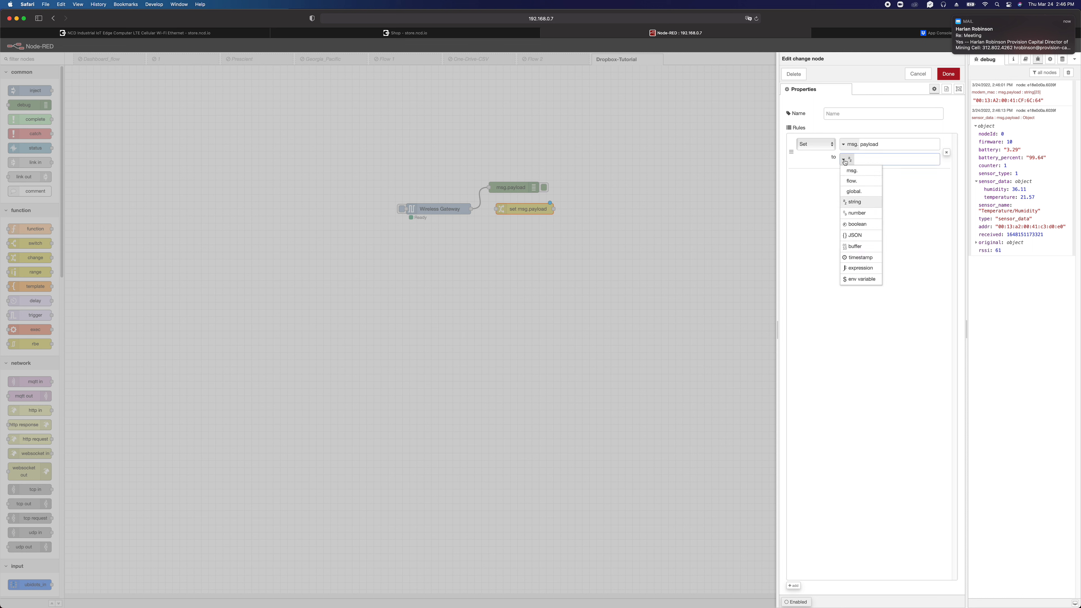
pyautogui.click(852, 170)
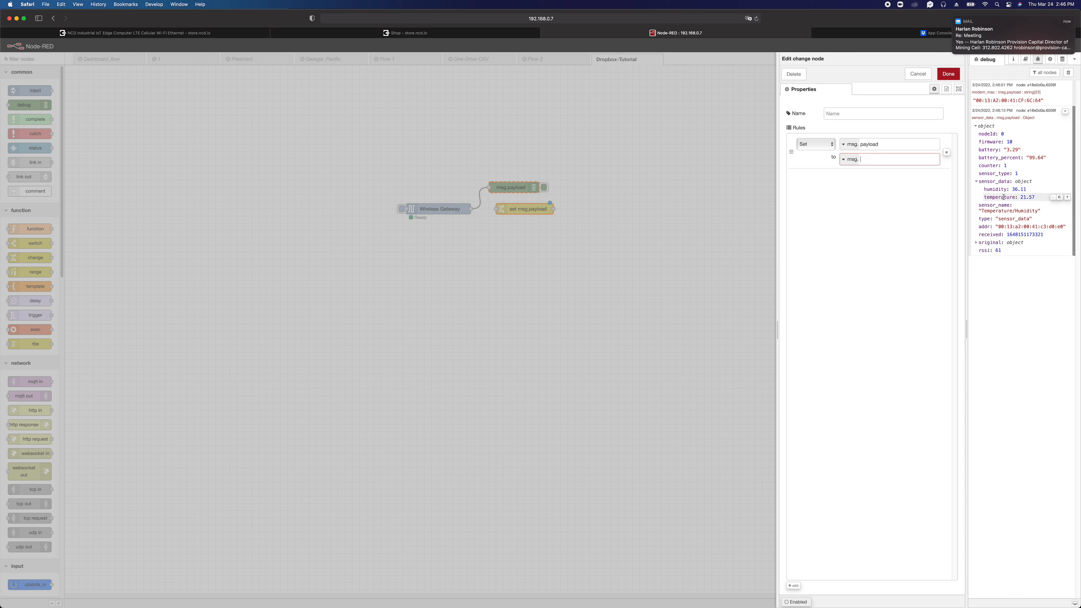
pyautogui.moveTo(1004, 184)
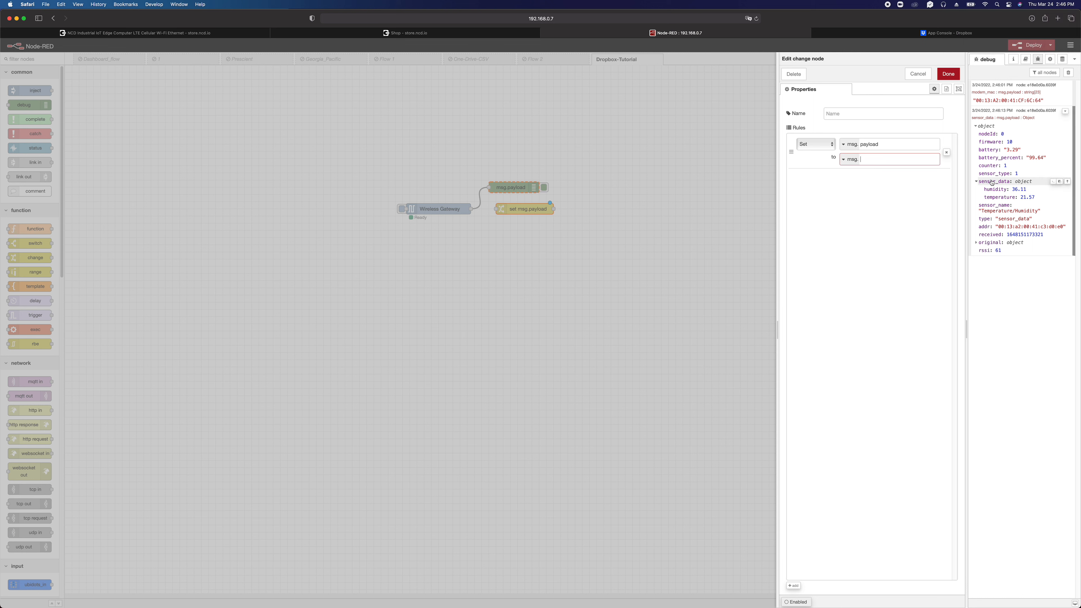
pyautogui.click(1054, 182)
pyautogui.click(889, 160)
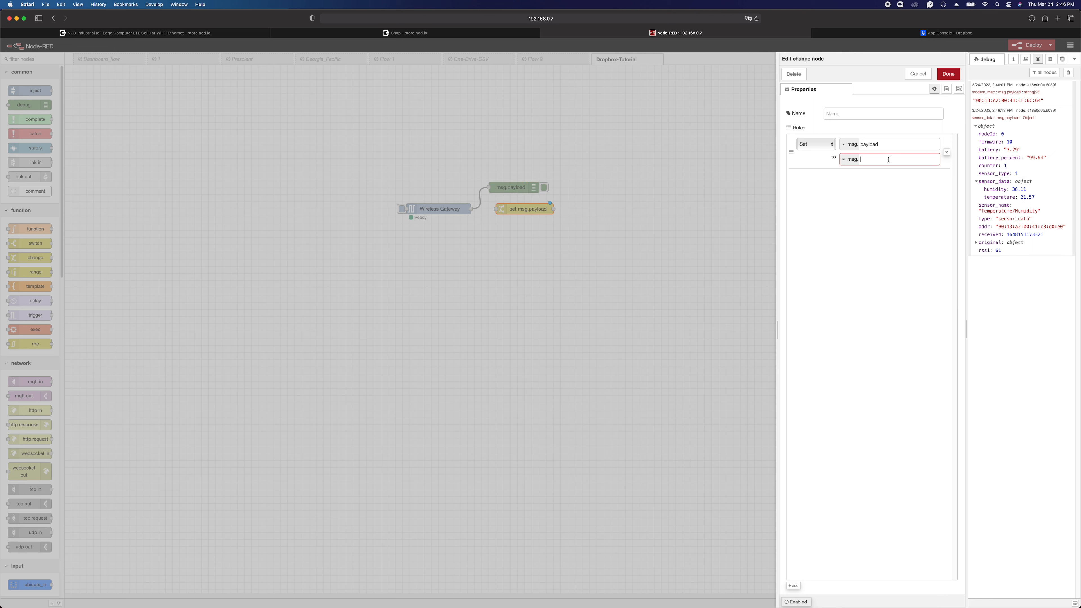
pyautogui.press('super+v')
pyautogui.click(949, 74)
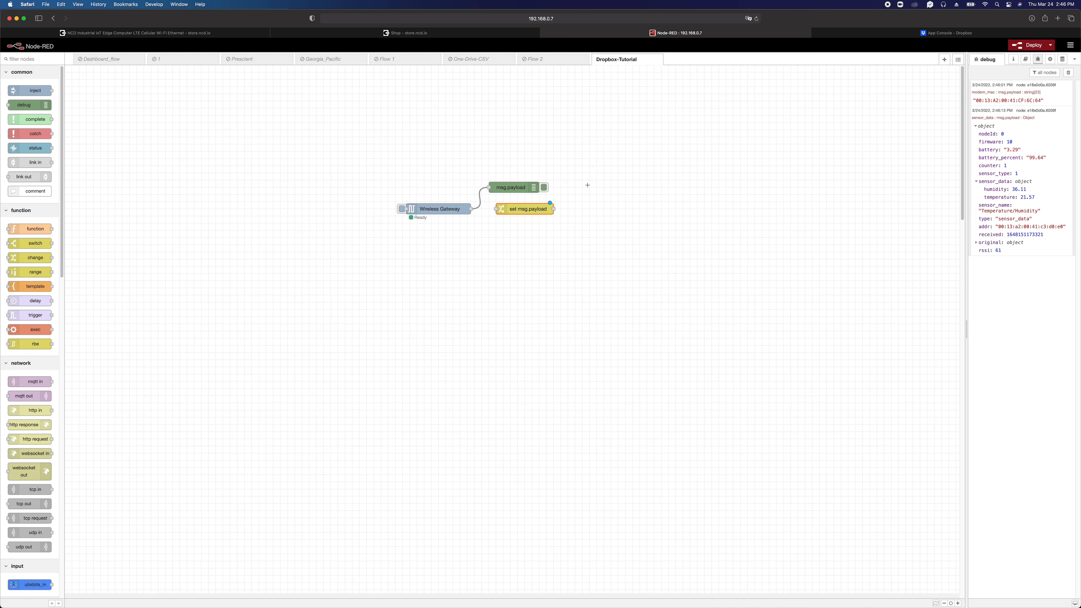
pyautogui.moveTo(470, 209); pyautogui.dragTo(497, 208)
# Step: Add a csv node after the change node and set its columns to humidity,temperature
pyautogui.scroll(-5, 25, 276)
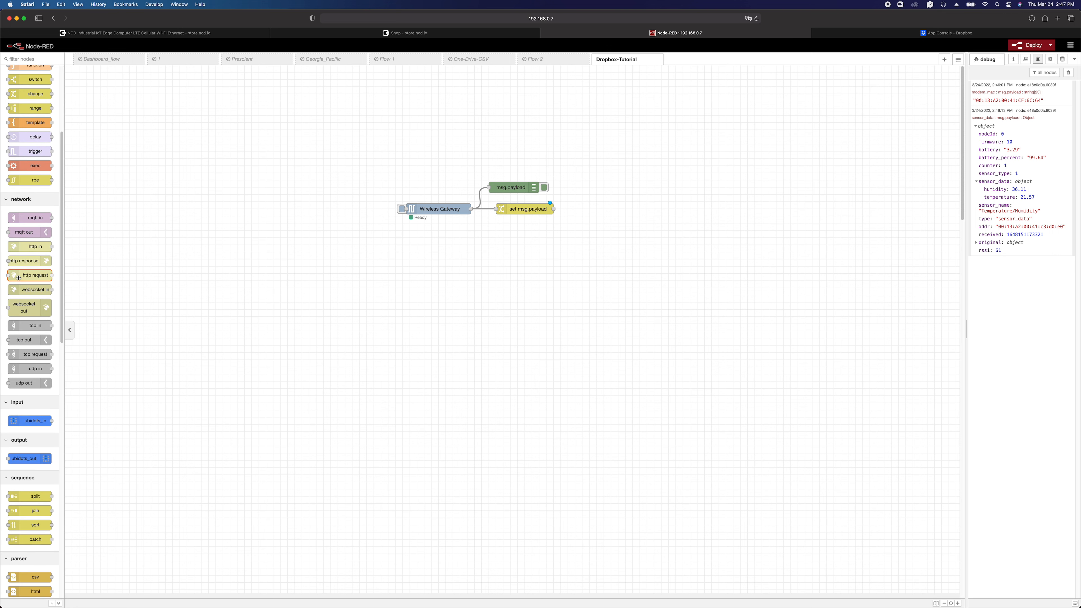
pyautogui.scroll(-4, 19, 281)
pyautogui.moveTo(23, 461); pyautogui.dragTo(600, 212)
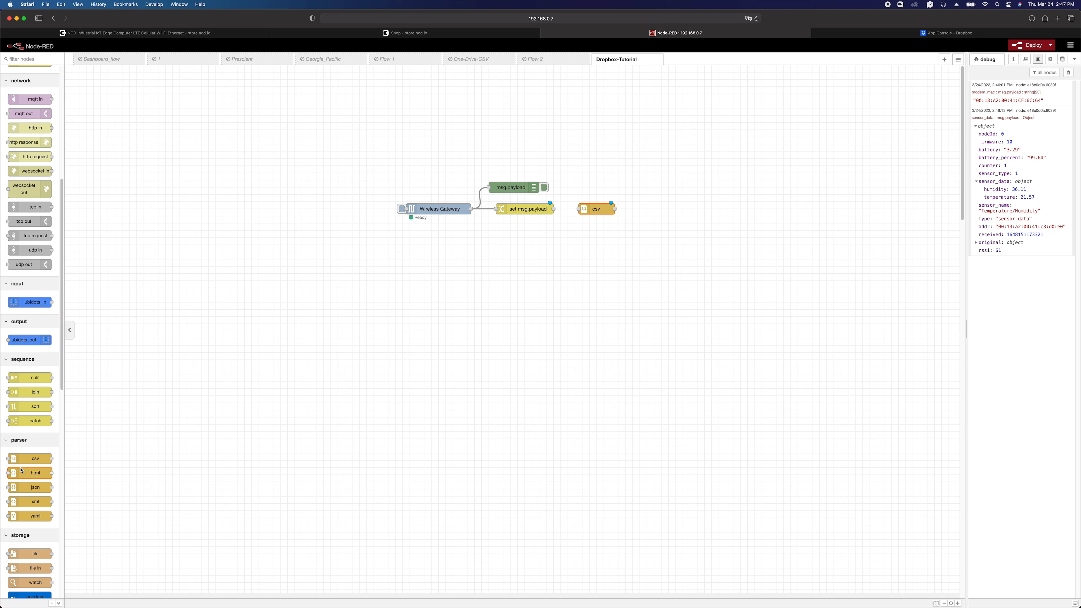
pyautogui.doubleClick(593, 211)
pyautogui.click(855, 110)
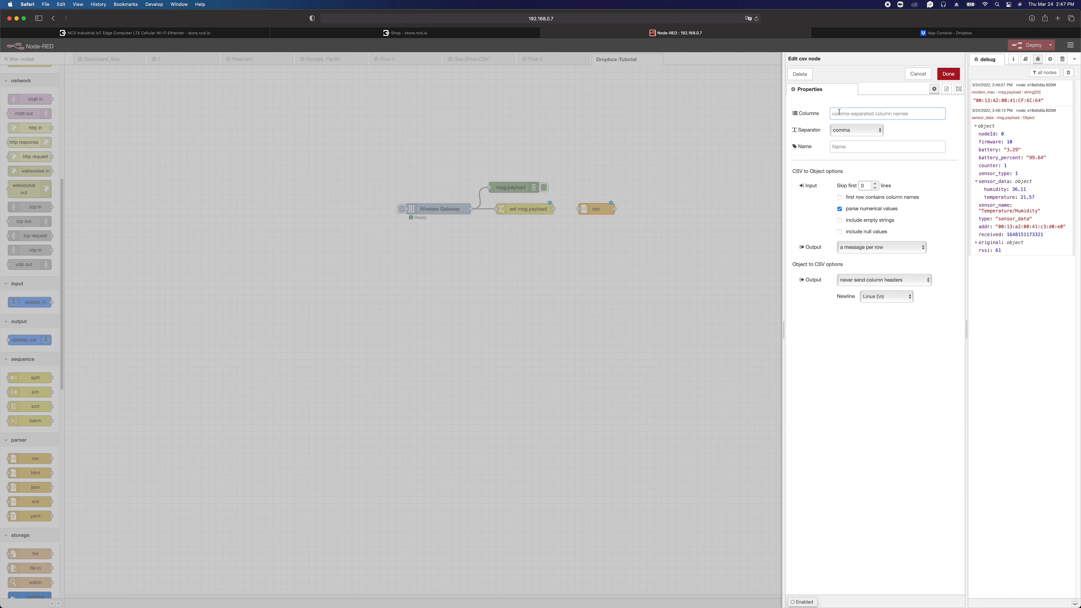
pyautogui.write('humidity,temperature')
pyautogui.click(941, 77)
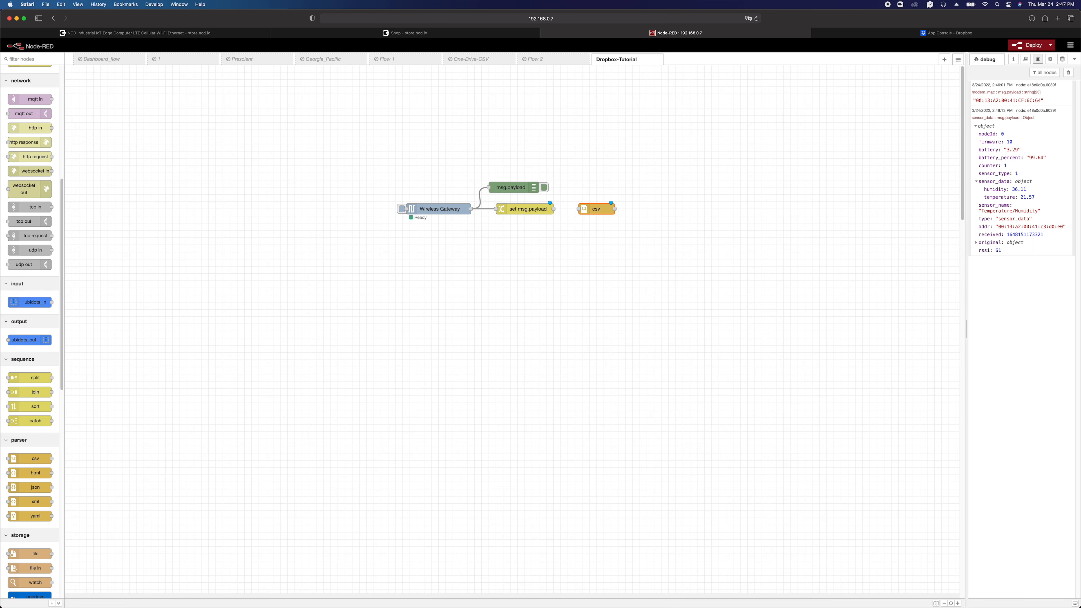
# Step: Add a file in node after the csv node and set its filename to /root/sensor.csv
pyautogui.scroll(-2, 30, 468)
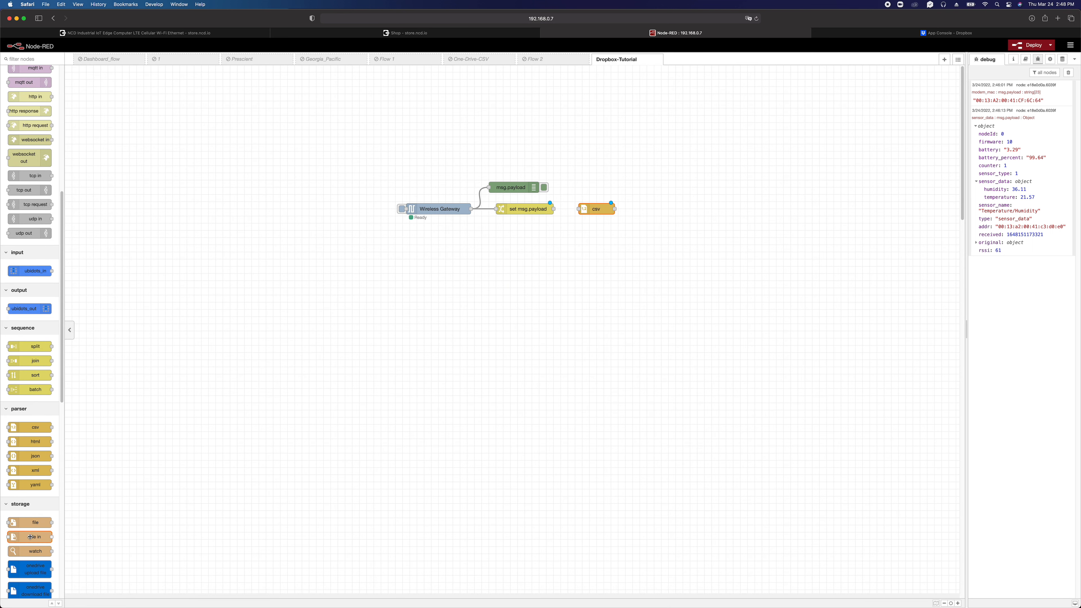
pyautogui.moveTo(30, 538); pyautogui.dragTo(669, 208)
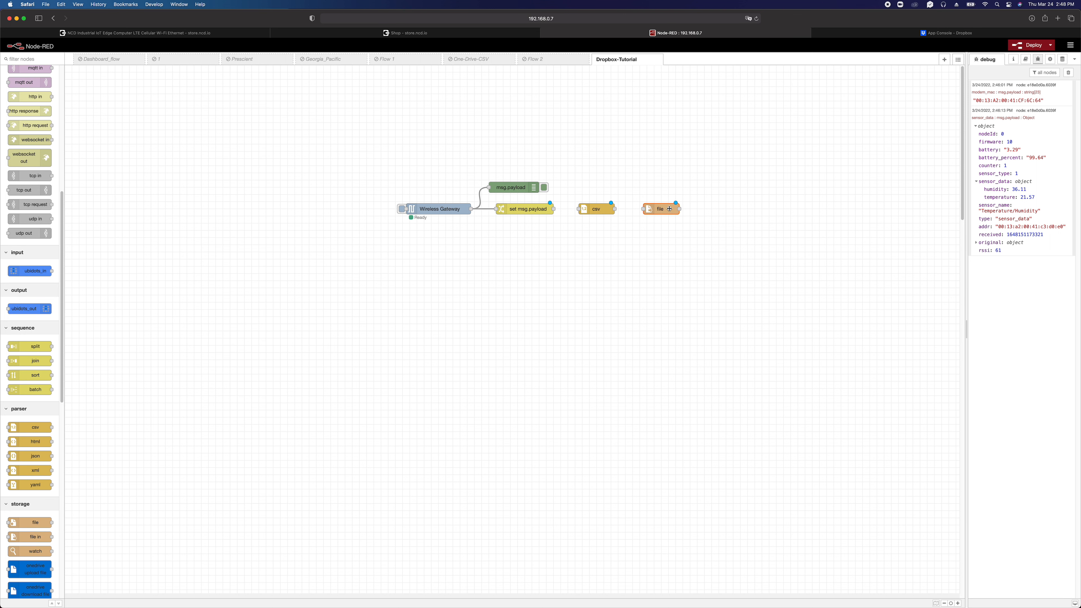
pyautogui.doubleClick(660, 209)
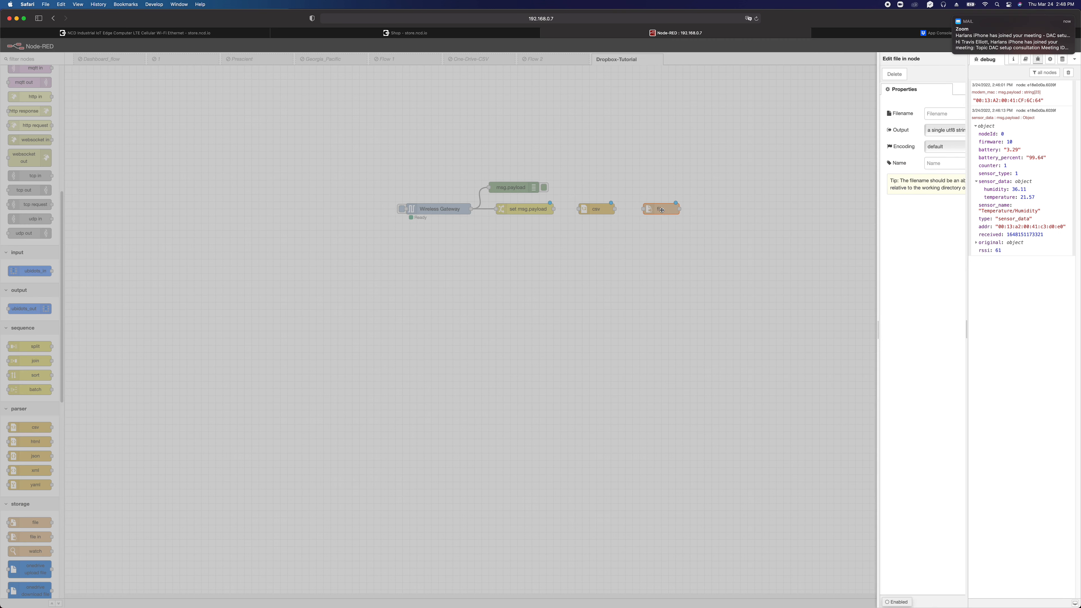
pyautogui.click(841, 115)
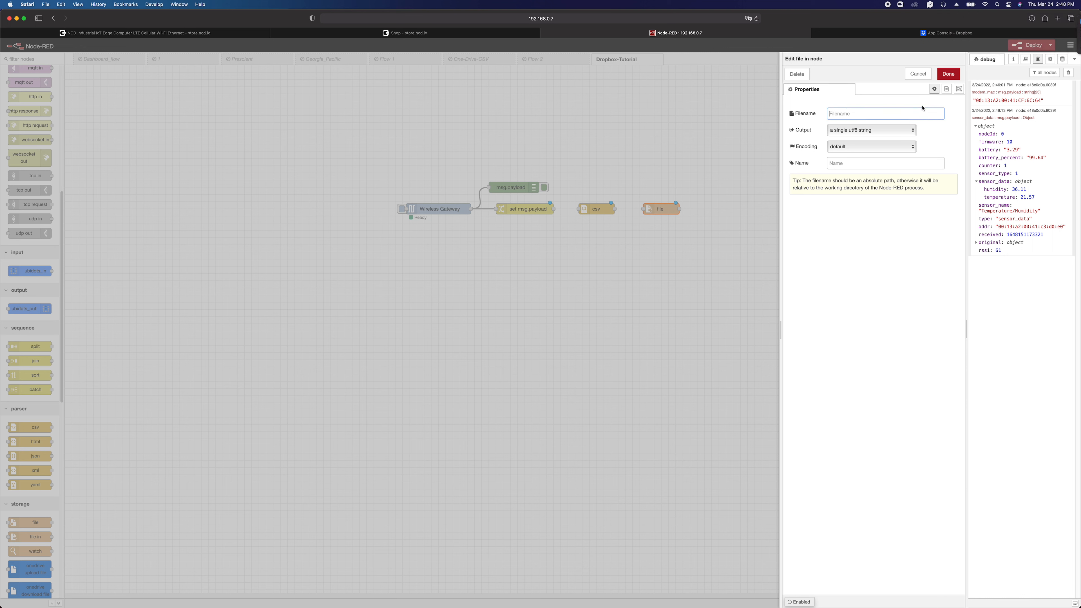
pyautogui.write('/root/sensor.csv')
pyautogui.click(946, 79)
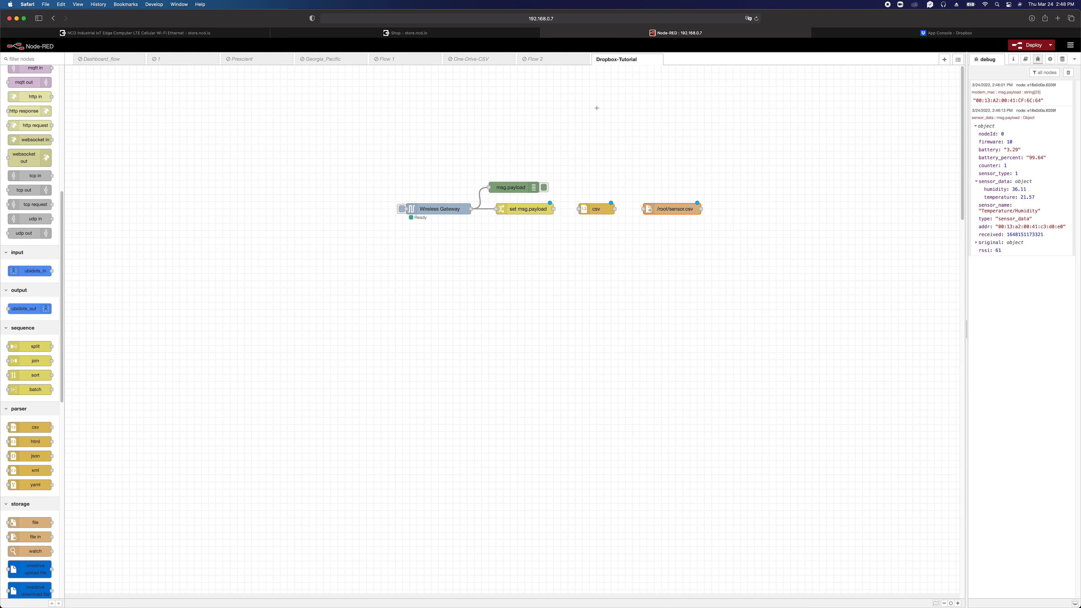
# Step: Examine the settings of the file node in the existing One-Drive-CSV flow
pyautogui.click(548, 59)
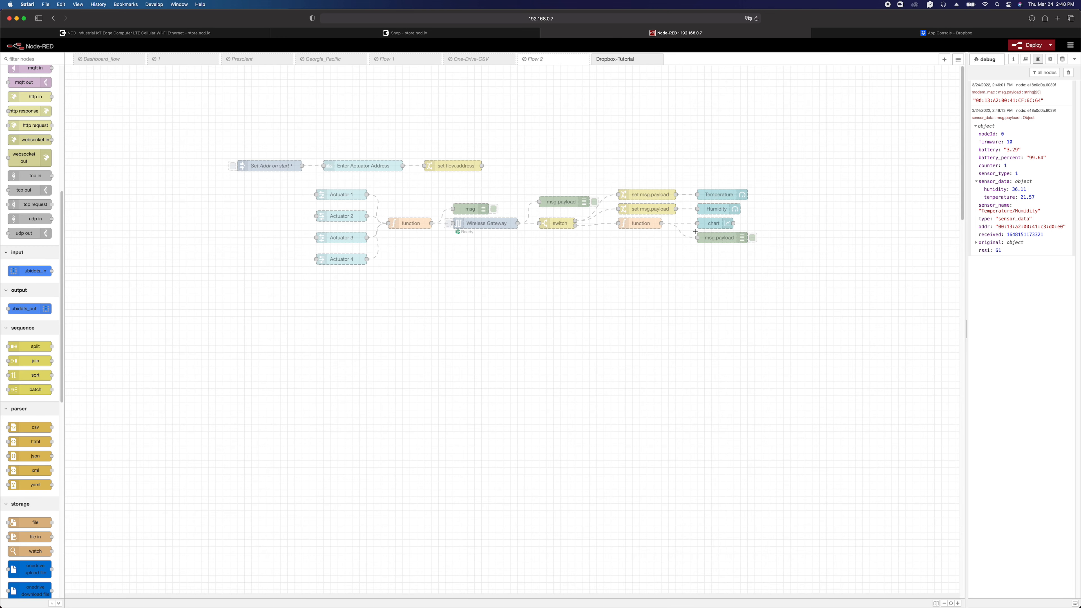
pyautogui.click(481, 59)
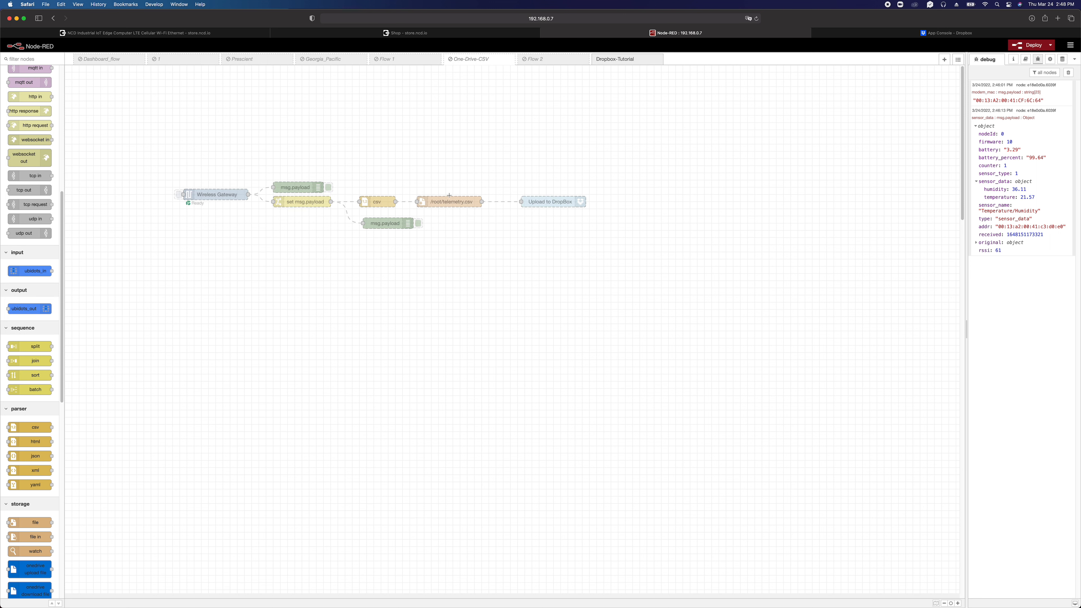
pyautogui.doubleClick(439, 202)
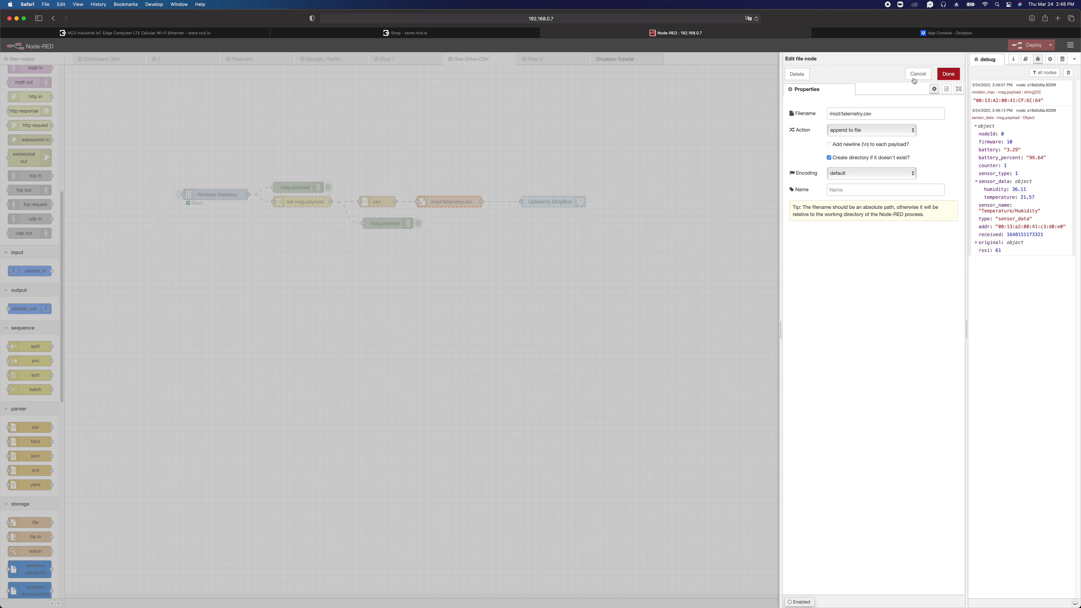
pyautogui.click(917, 76)
# Step: Add a dropbox out node after the file node in the Dropbox-Tutorial flow
pyautogui.scroll(-5, 45, 431)
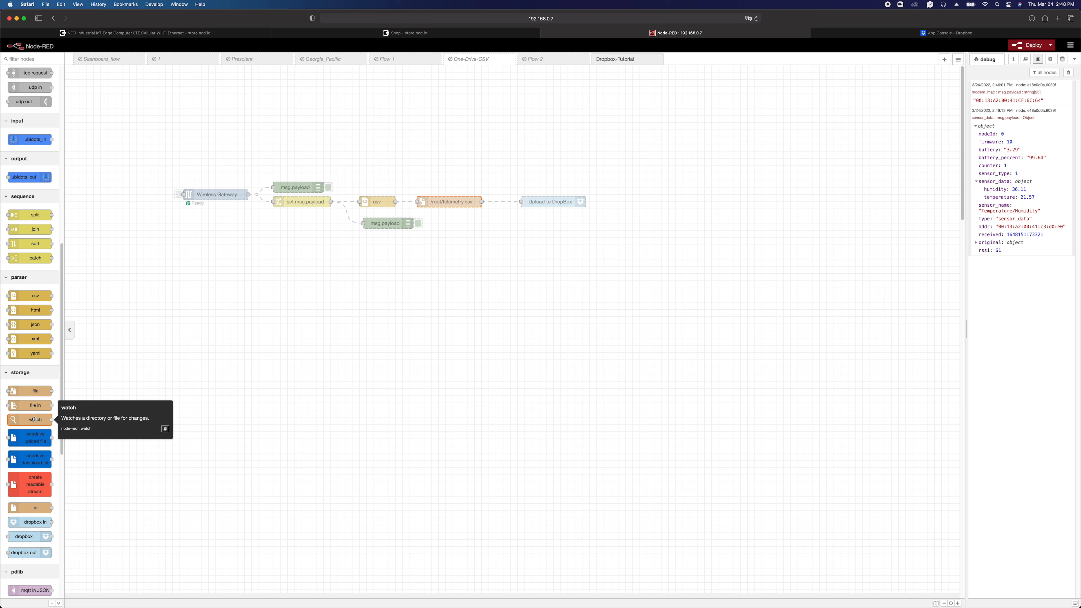
pyautogui.scroll(-3, 34, 420)
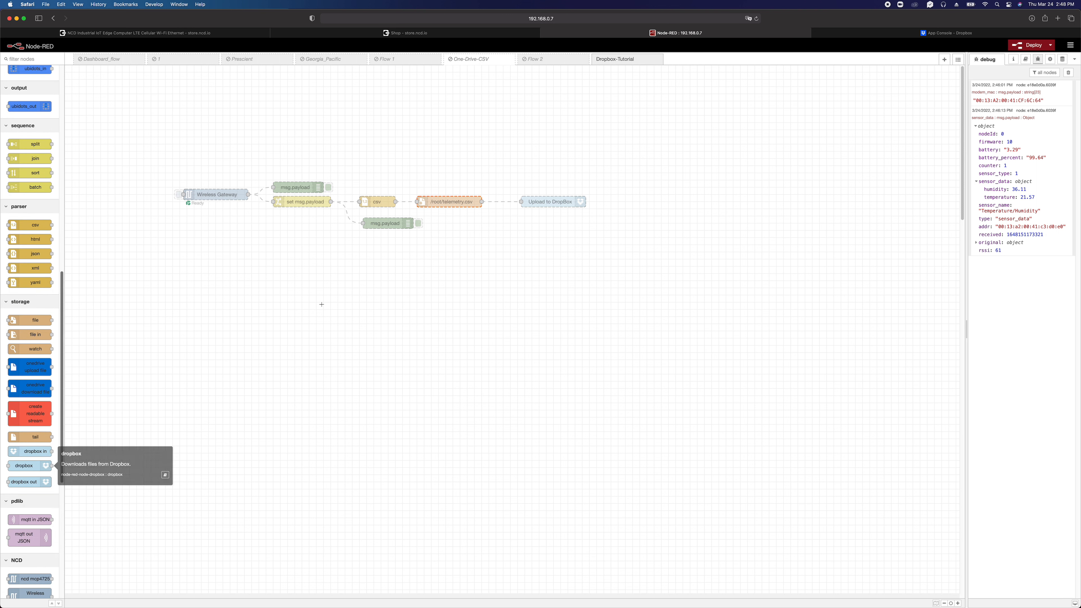
pyautogui.click(629, 58)
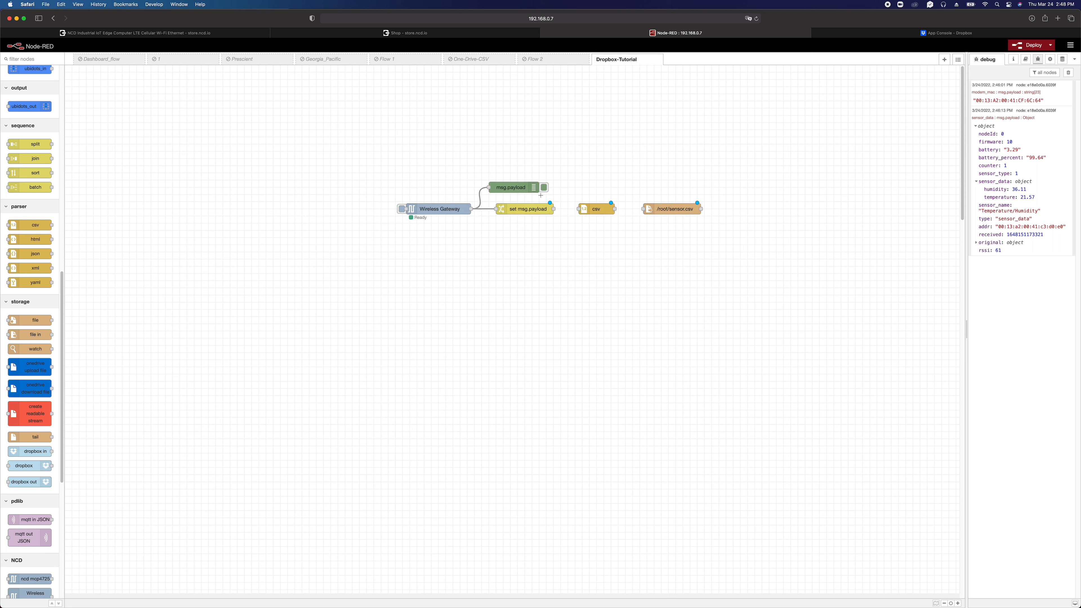
pyautogui.scroll(-2, 32, 367)
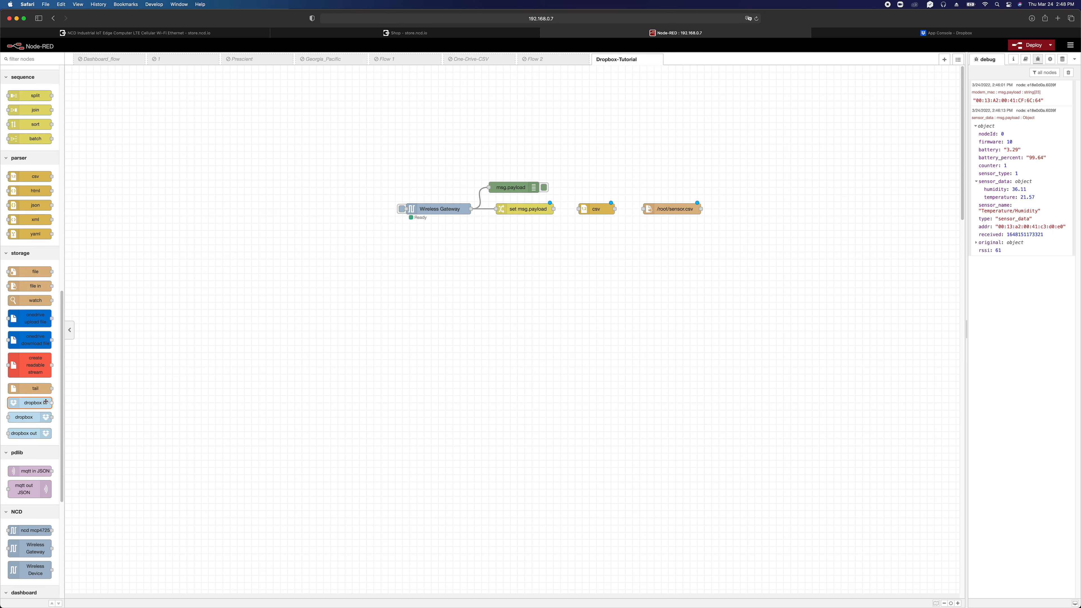
pyautogui.moveTo(33, 416)
pyautogui.moveTo(31, 433); pyautogui.dragTo(745, 215)
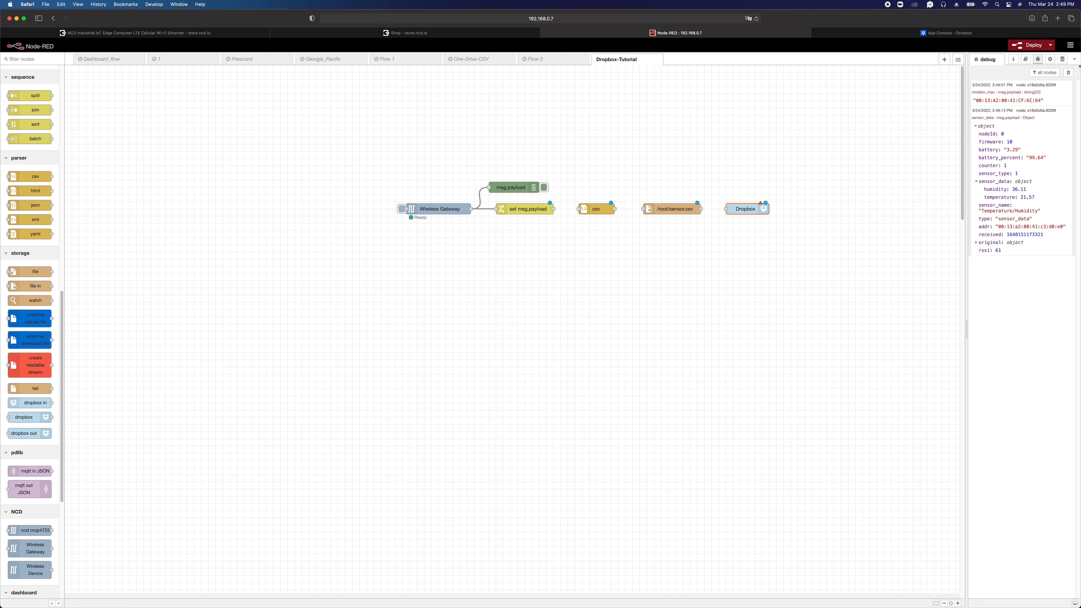
# Step: Search the palette's installable modules for dropbox
pyautogui.click(1070, 46)
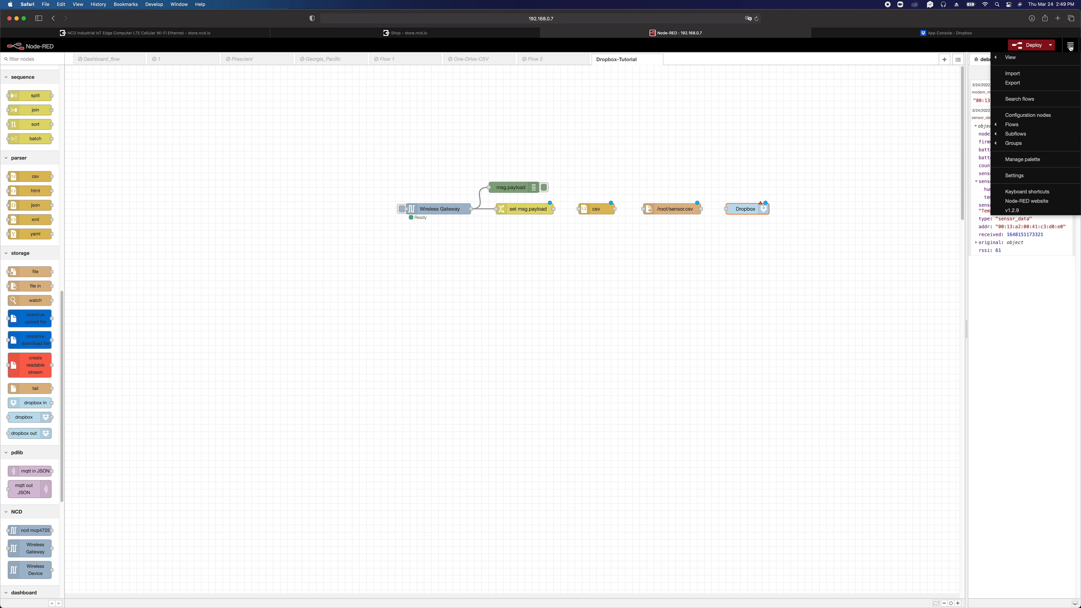
pyautogui.click(1022, 161)
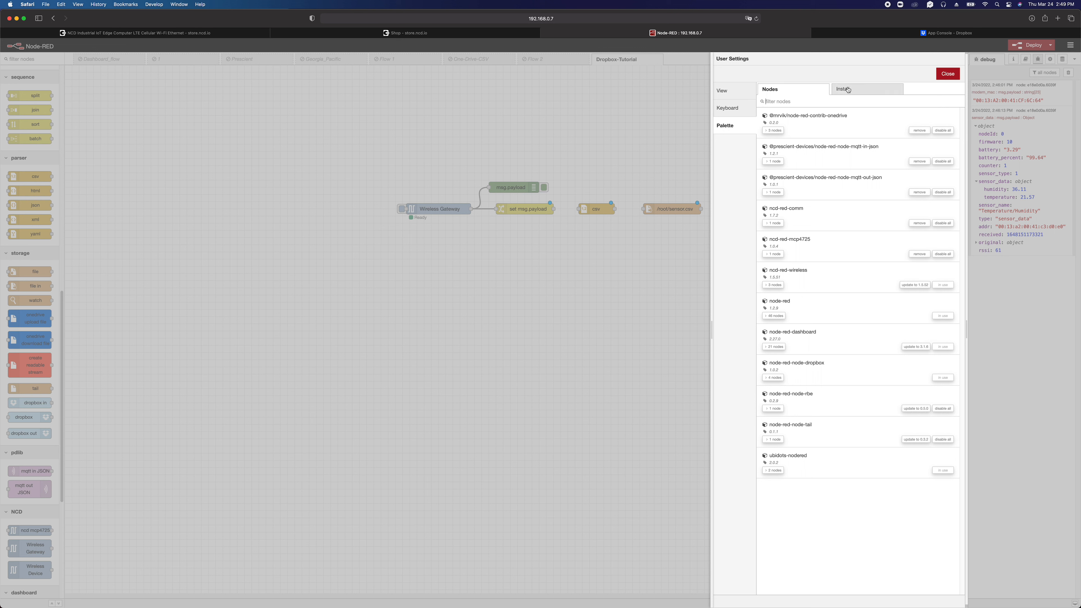
pyautogui.click(848, 90)
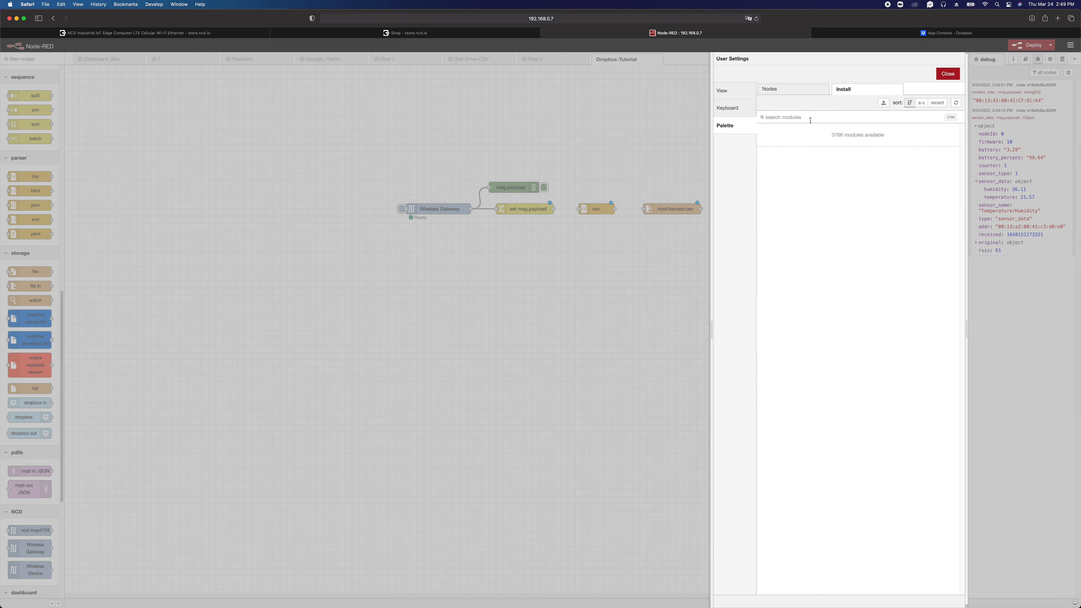
pyautogui.write('dropbox')
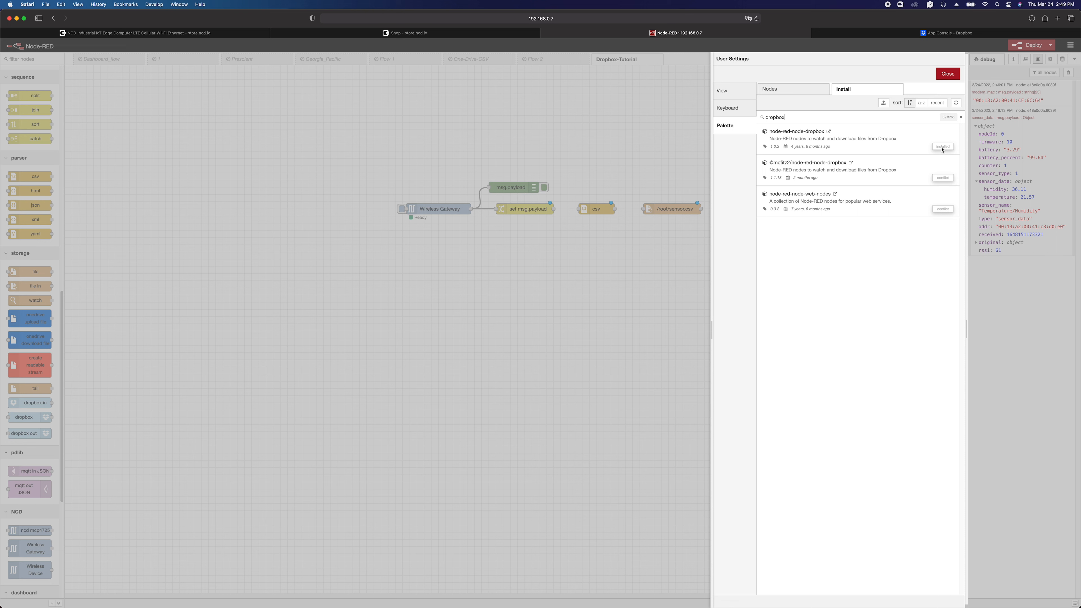
pyautogui.click(953, 75)
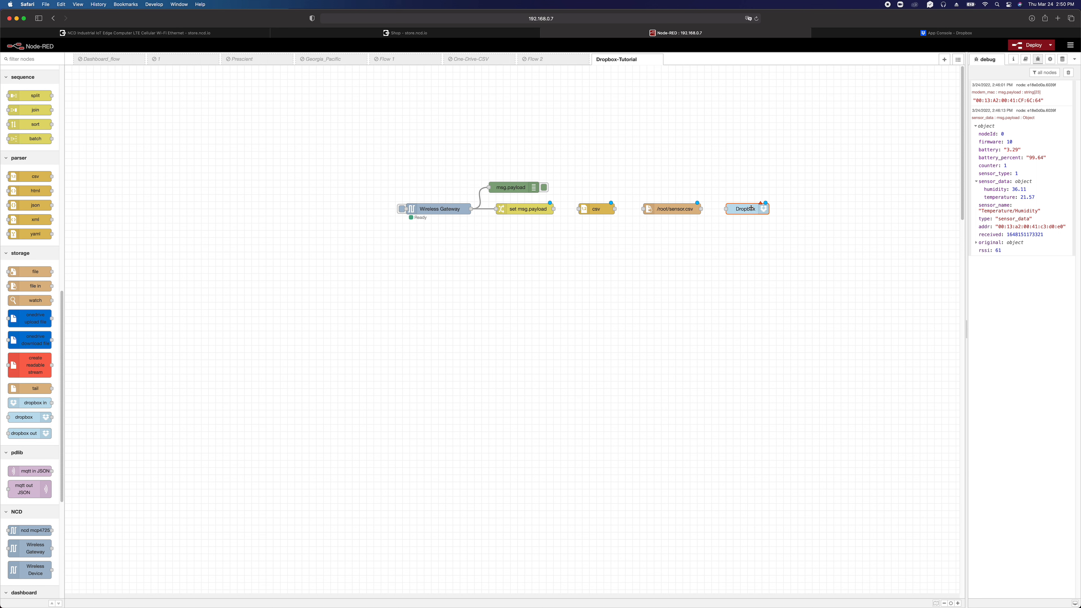
# Step: Set the dropbox out node's filename to Node-Red-NCD-1/sensor.csv and its local filename to /root/sensor.csv
pyautogui.doubleClick(751, 208)
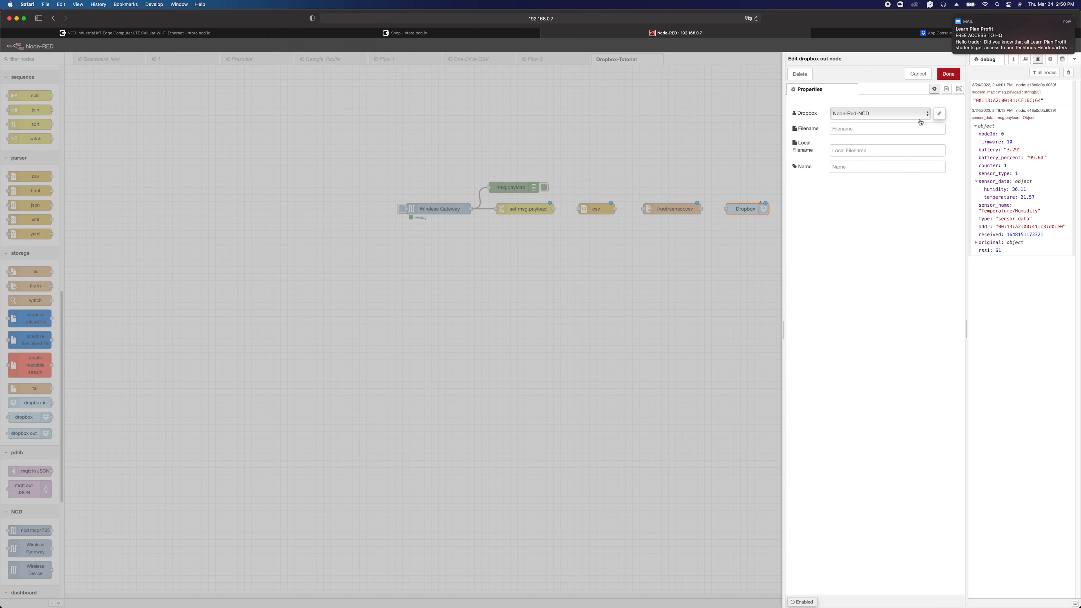
pyautogui.click(884, 130)
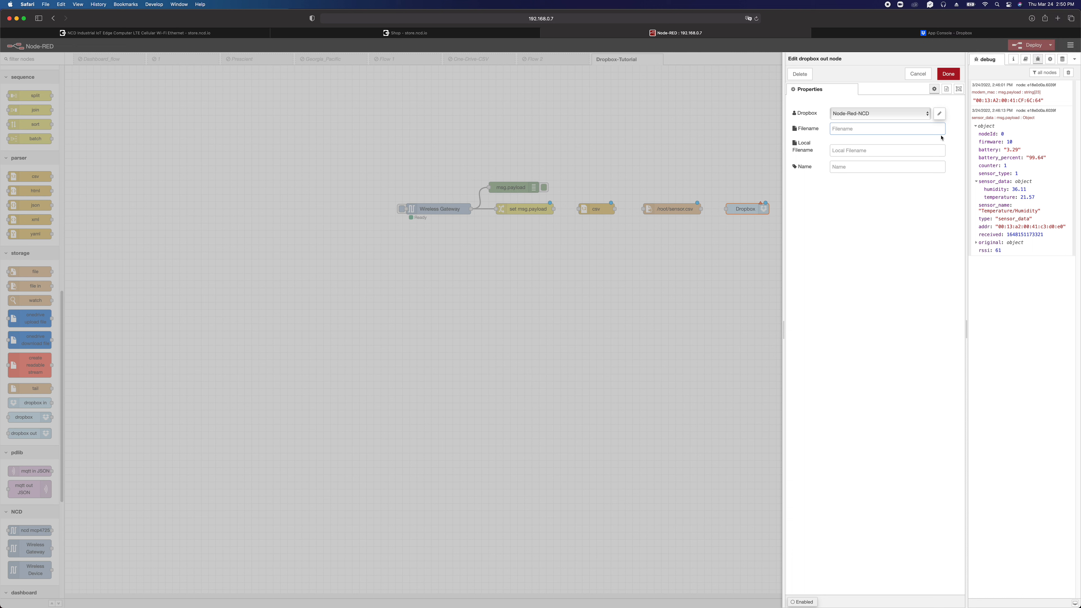
pyautogui.write('Node-Red-NCD-1/sensor.csv')
pyautogui.click(849, 150)
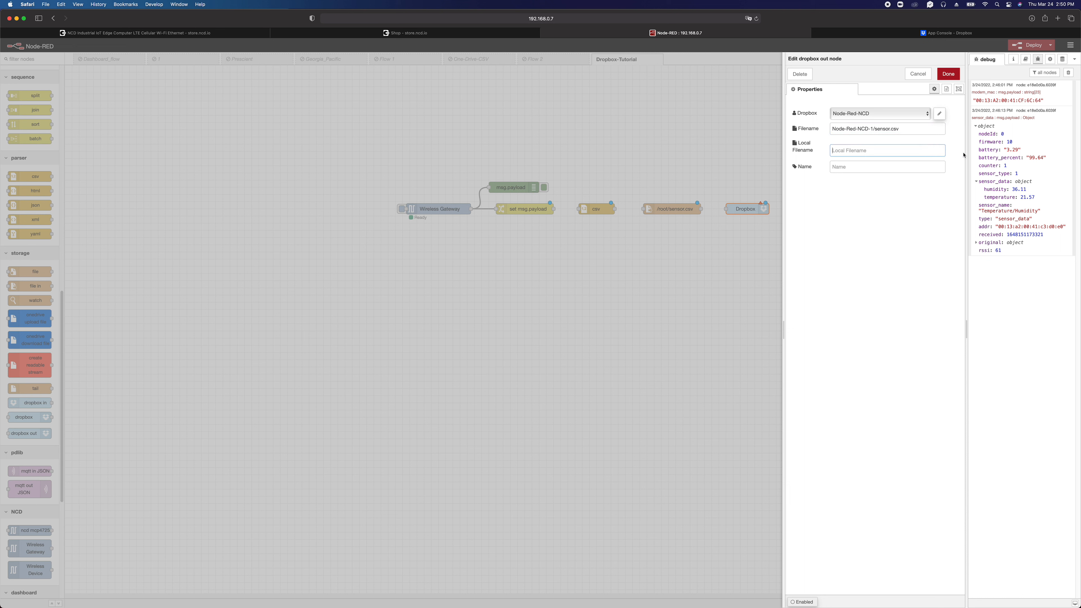
pyautogui.write('/root/sensor.csv')
pyautogui.click(948, 74)
# Step: Start adding a new dropbox-config from the dropbox out node's settings
pyautogui.doubleClick(773, 207)
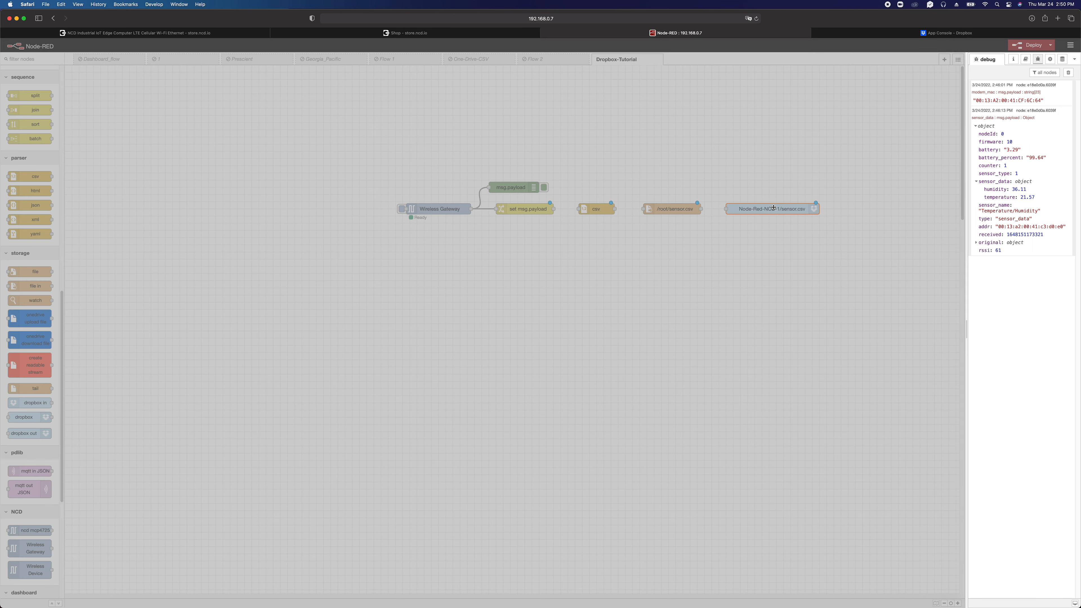
pyautogui.click(894, 114)
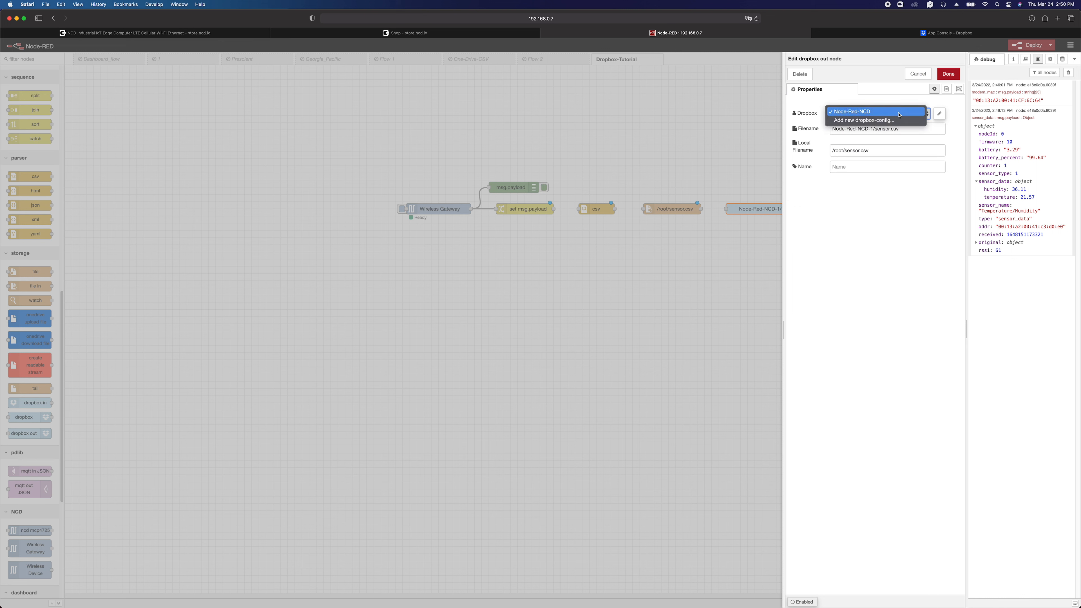
pyautogui.click(892, 120)
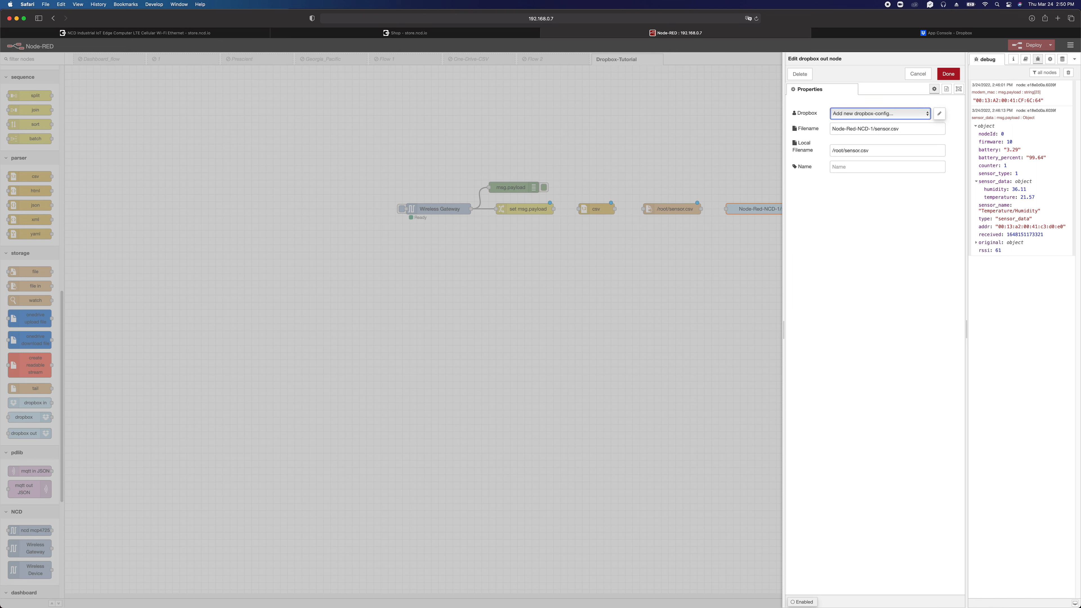
pyautogui.click(940, 115)
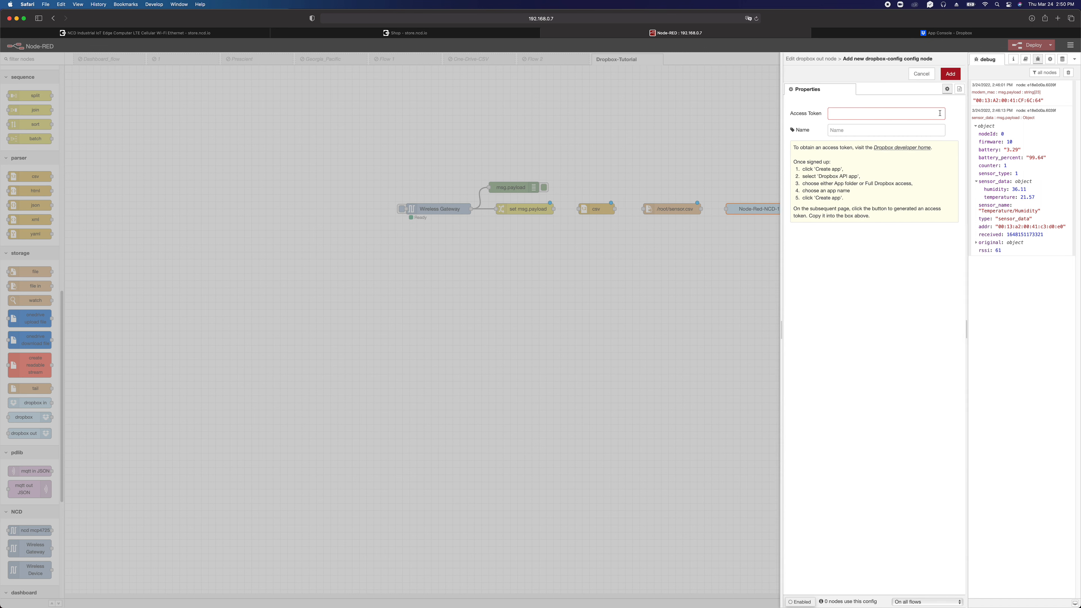
pyautogui.click(832, 112)
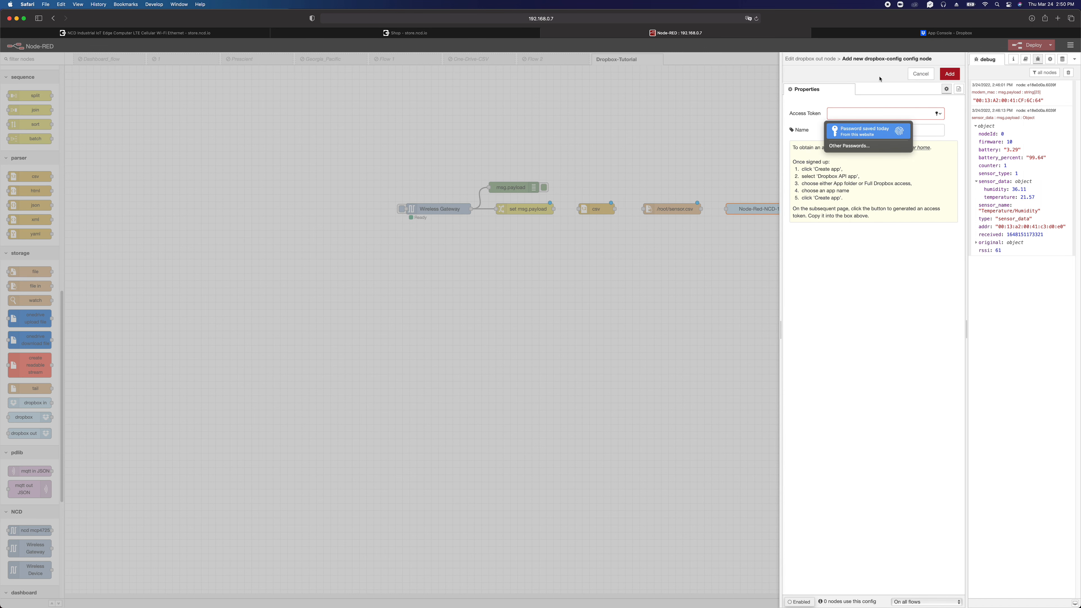
# Step: Switch to the Dropbox App Console, generate an access token for the Node-Red-NCD-1 app and copy it
pyautogui.click(830, 32)
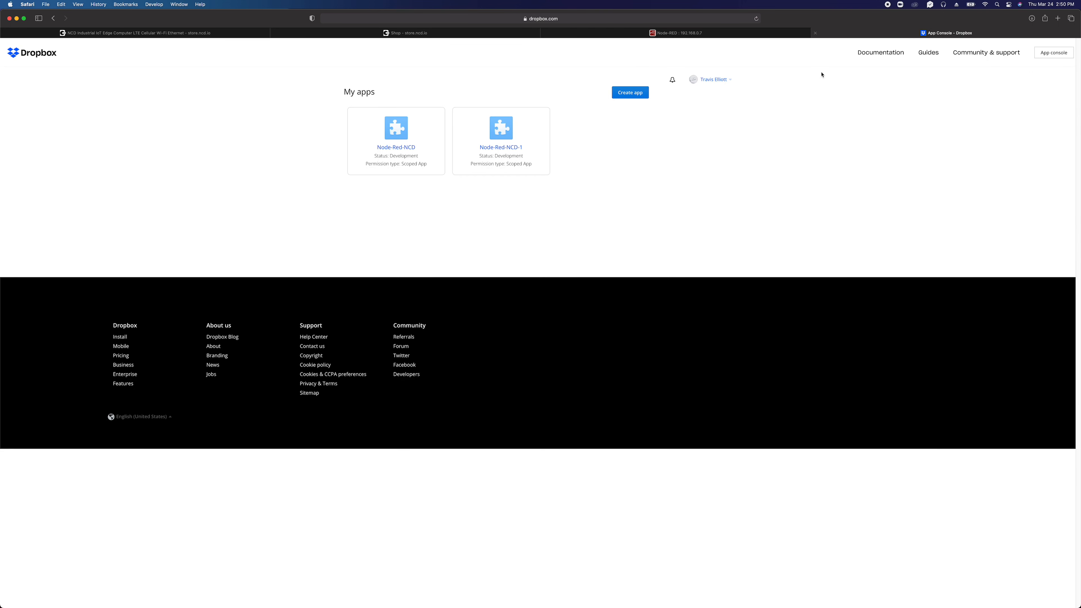
pyautogui.click(509, 148)
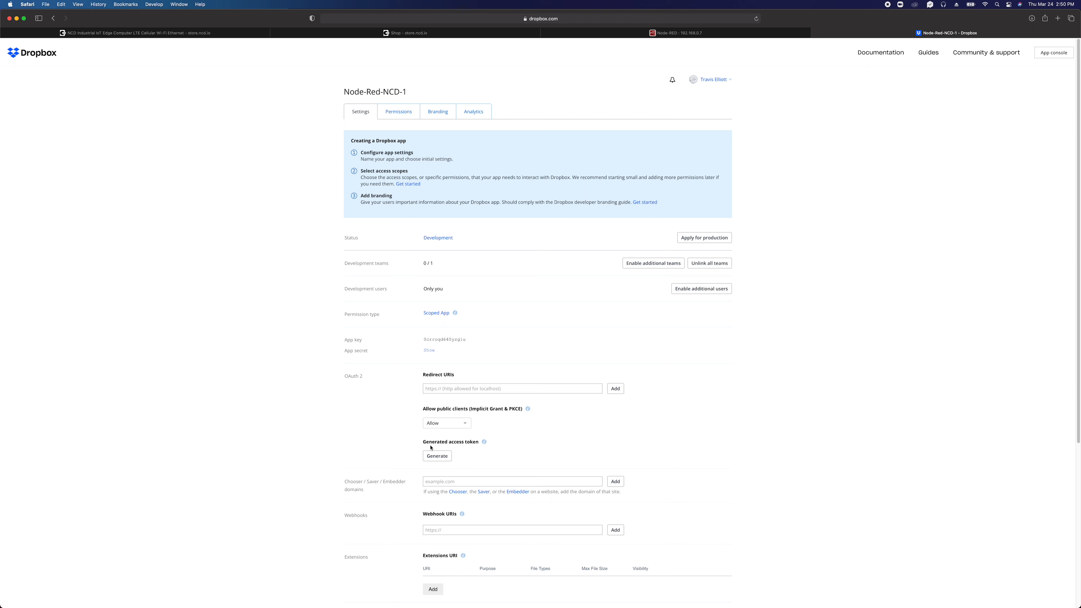
pyautogui.click(437, 457)
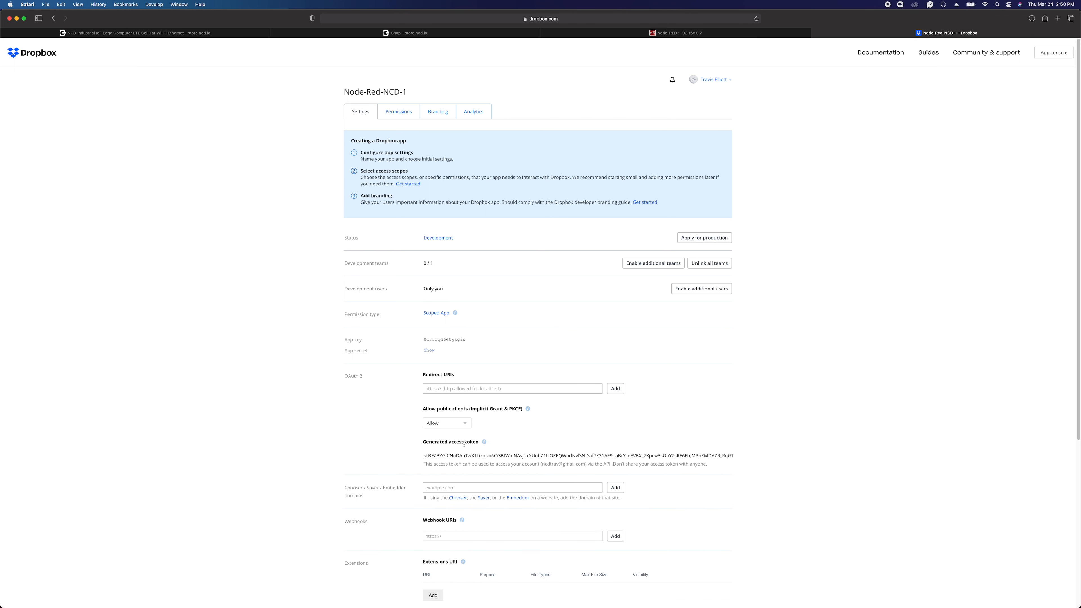
pyautogui.tripleClick(479, 457)
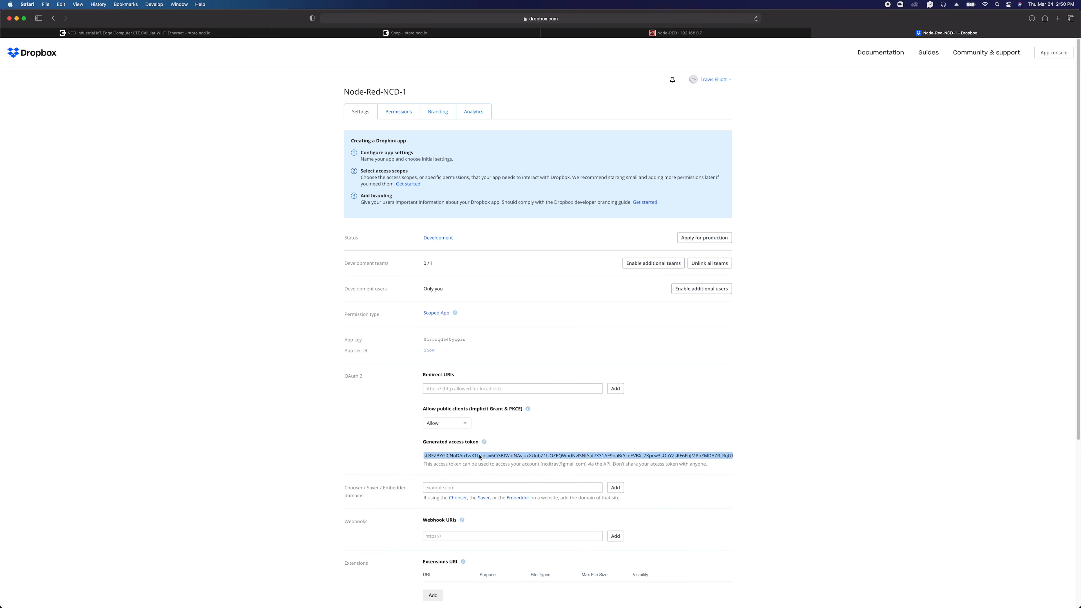
# Step: Back in Node-RED, paste the access token into the new dropbox-config, name it Node-Red-NCD-1, and save the config and the dropbox out node
pyautogui.click(591, 33)
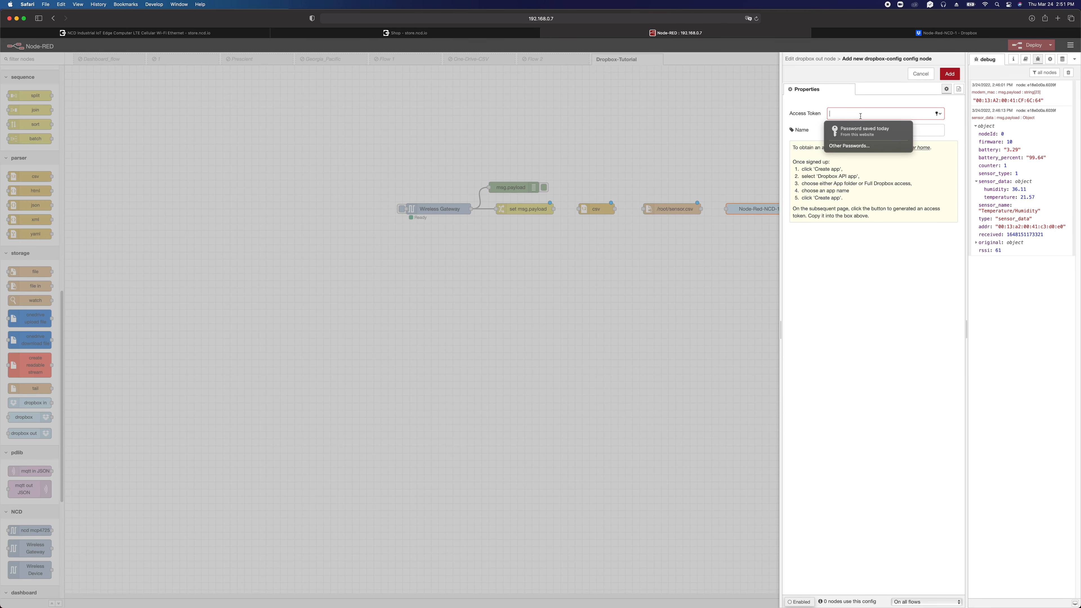
pyautogui.press('super+v')
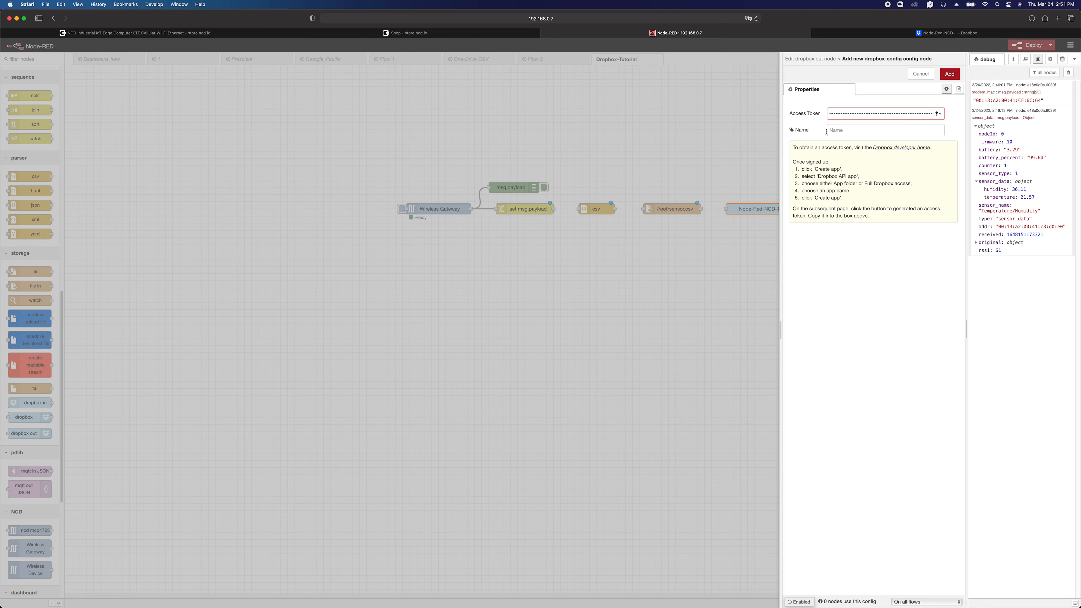
pyautogui.click(857, 134)
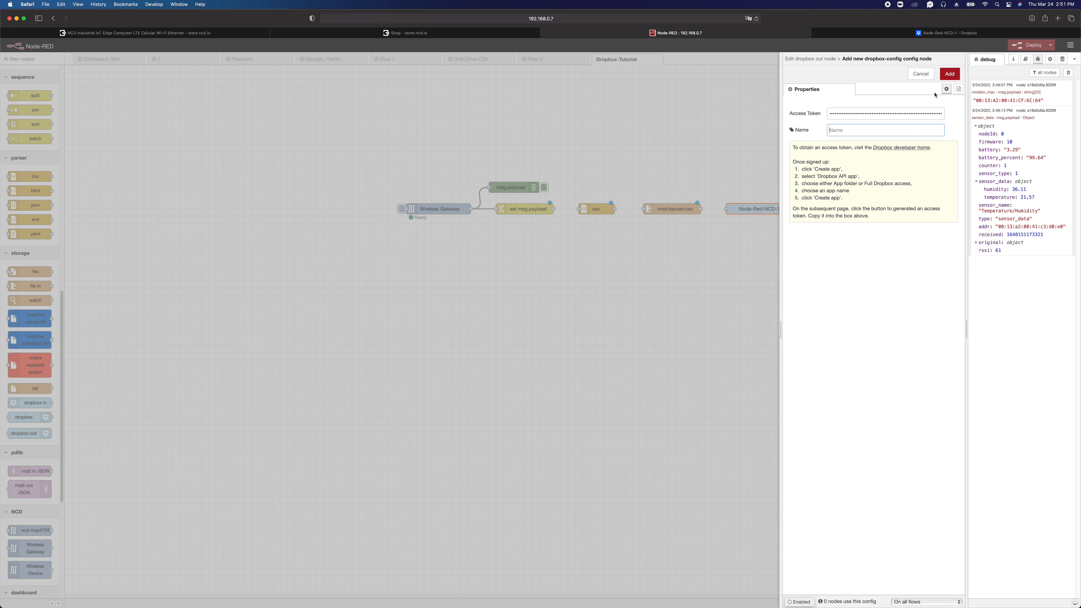
pyautogui.write('ode-Red-NCD-1')
pyautogui.click(950, 74)
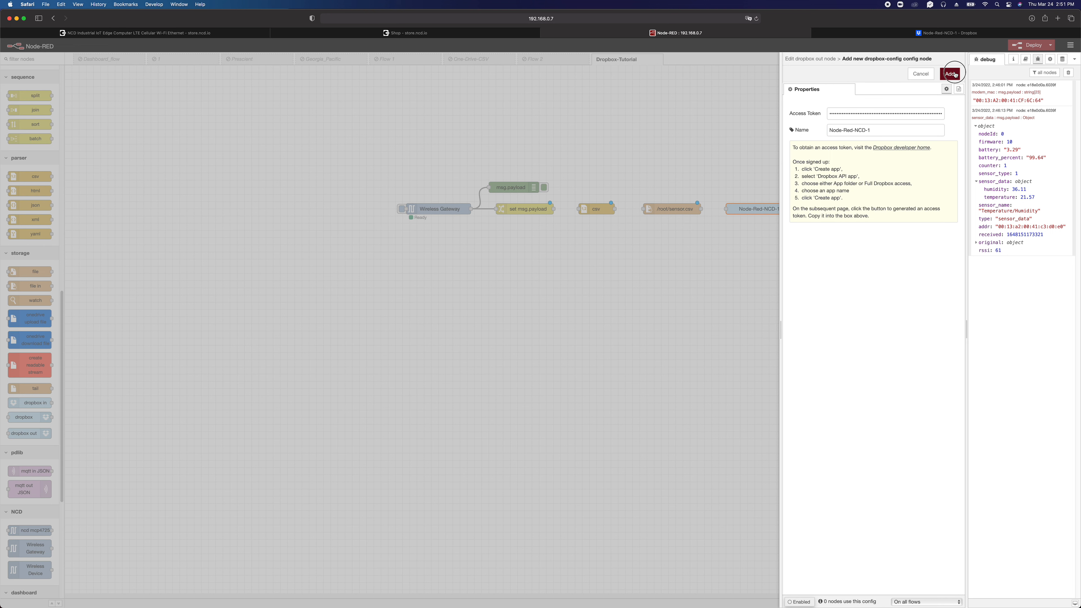
pyautogui.click(949, 74)
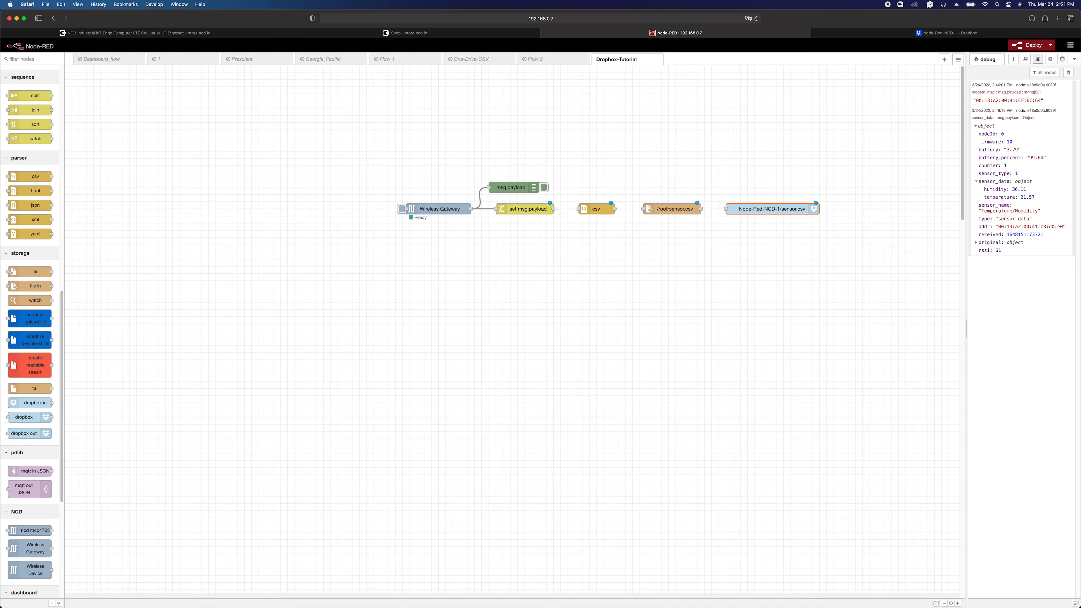
# Step: Wire the set msg.payload, csv, /root/sensor.csv and dropbox out nodes in sequence, then deploy the flow despite the unconfigured nodes
pyautogui.moveTo(554, 209); pyautogui.dragTo(728, 210)
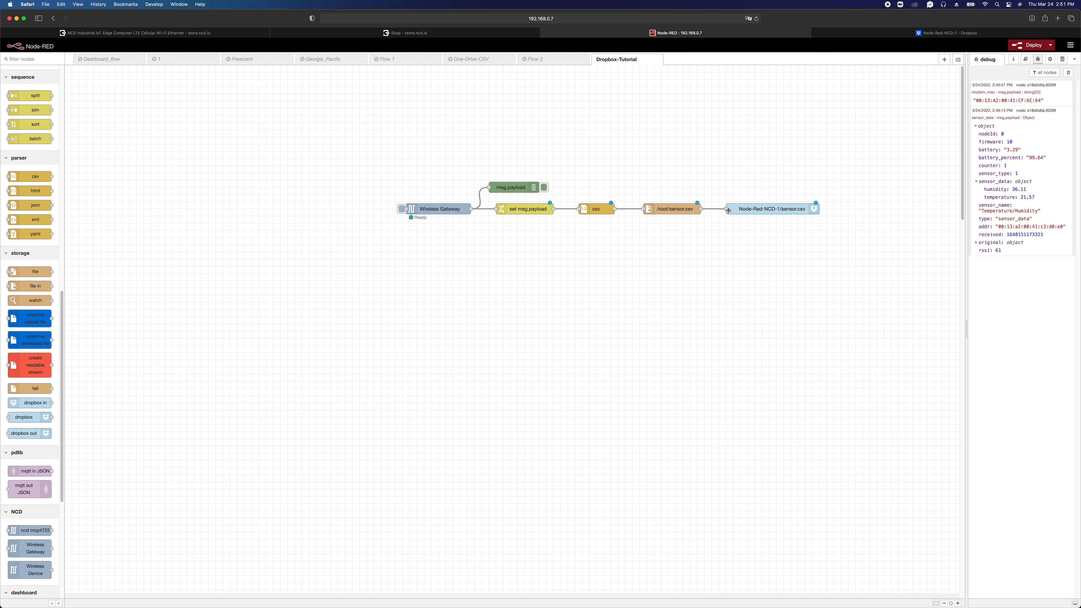
pyautogui.click(1031, 46)
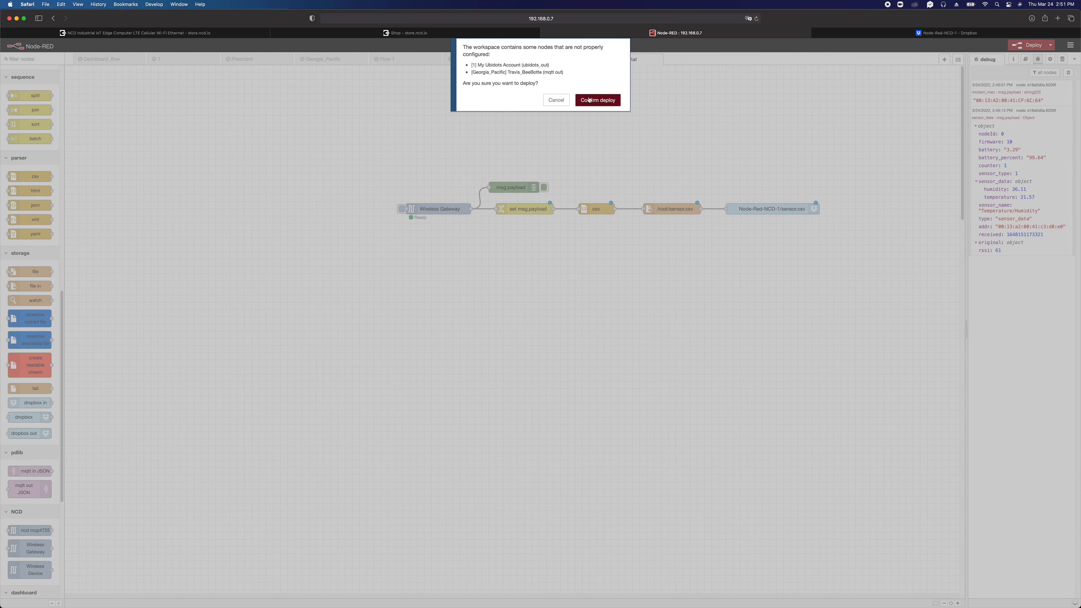
pyautogui.click(589, 99)
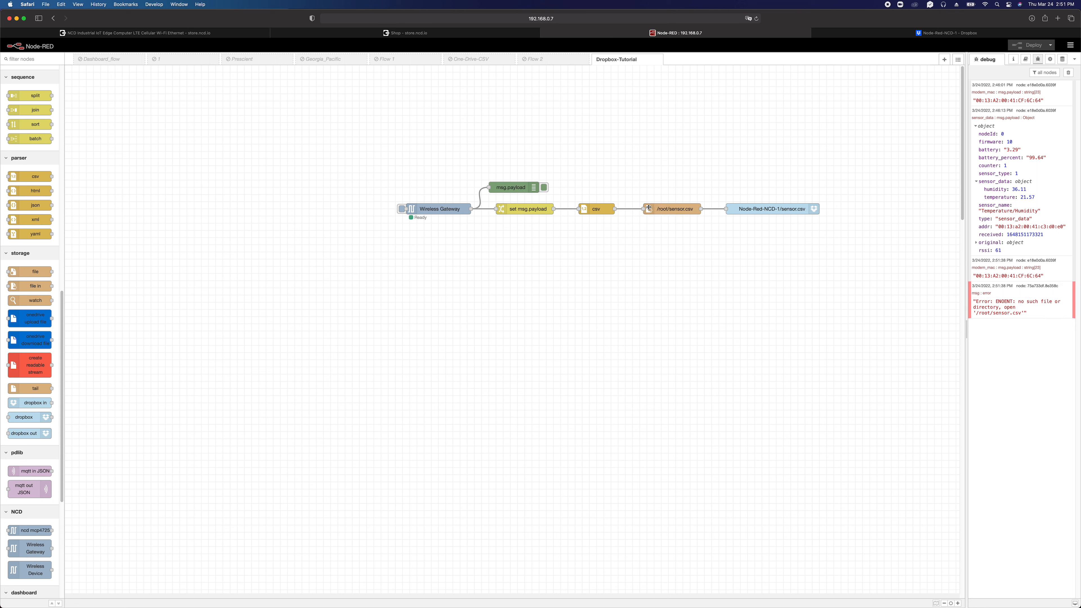
pyautogui.doubleClick(659, 208)
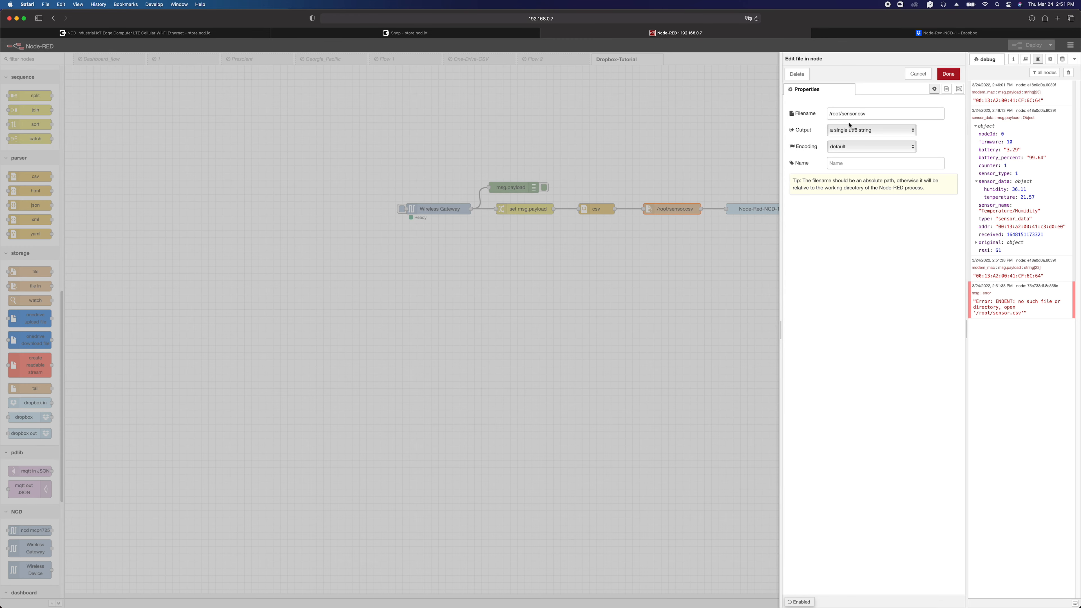
pyautogui.click(867, 132)
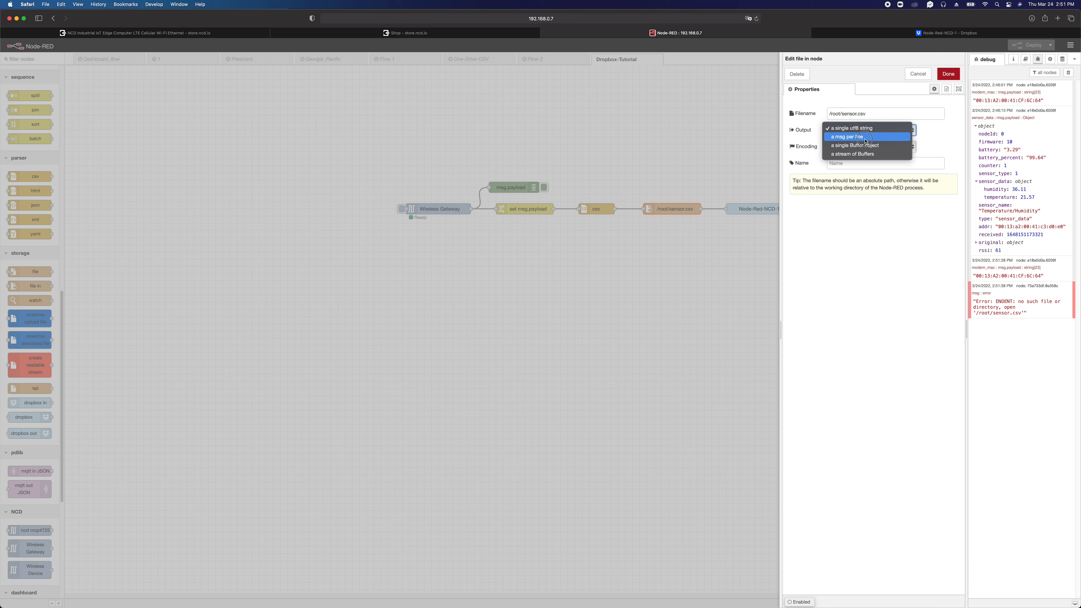
pyautogui.click(865, 137)
pyautogui.click(865, 129)
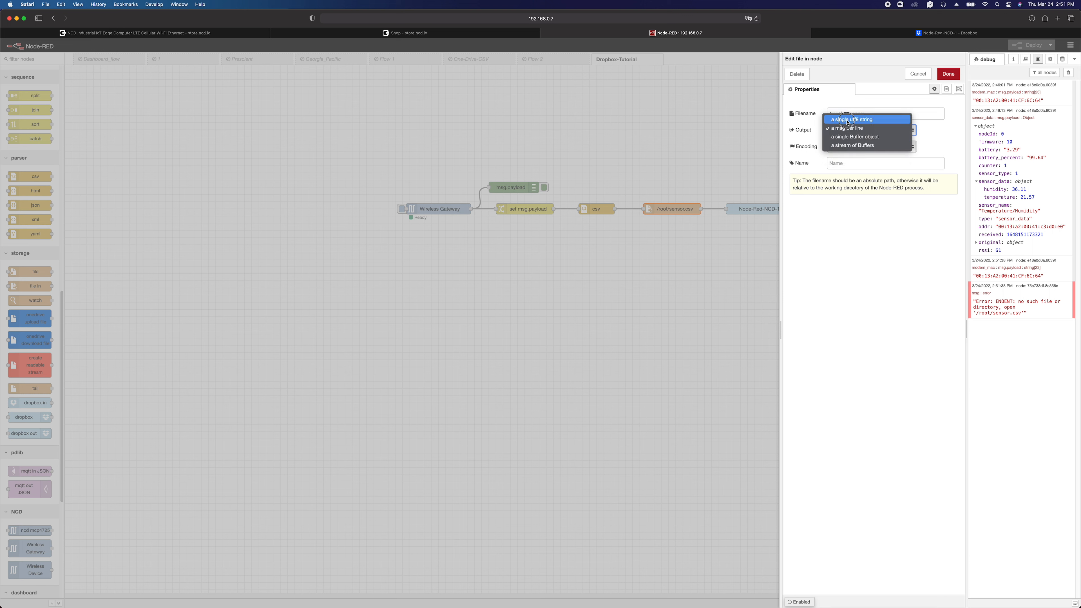
pyautogui.click(850, 119)
pyautogui.click(919, 76)
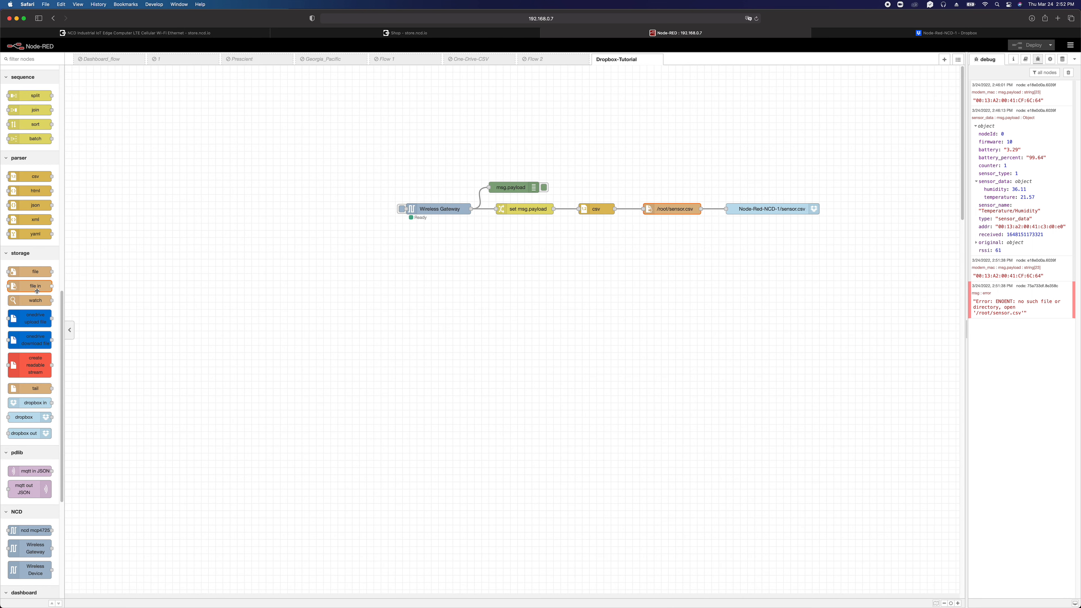
pyautogui.moveTo(39, 292)
pyautogui.moveTo(39, 292); pyautogui.dragTo(704, 247)
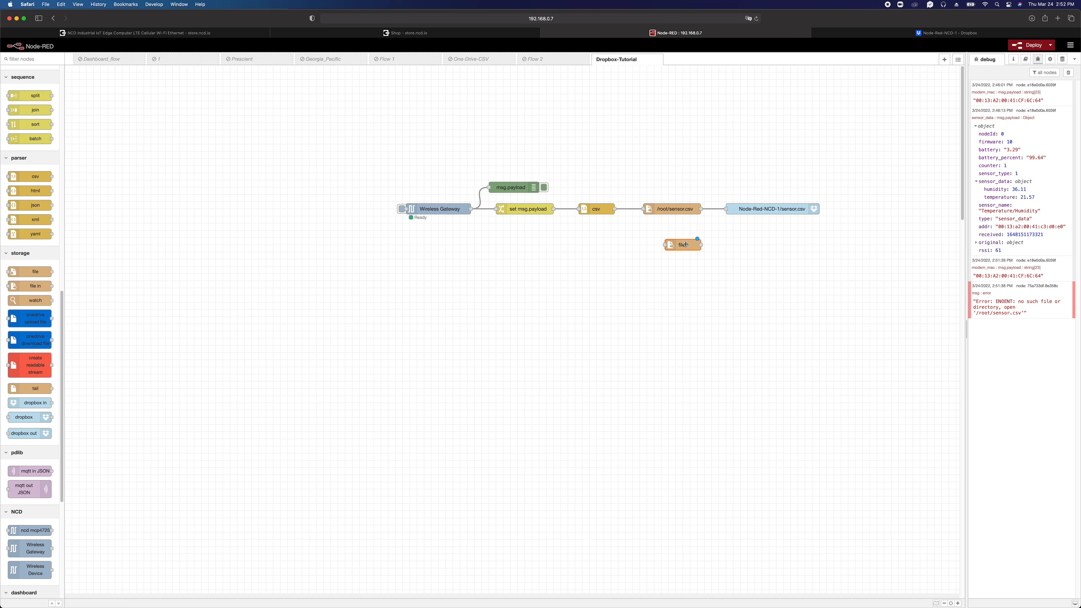
pyautogui.doubleClick(686, 245)
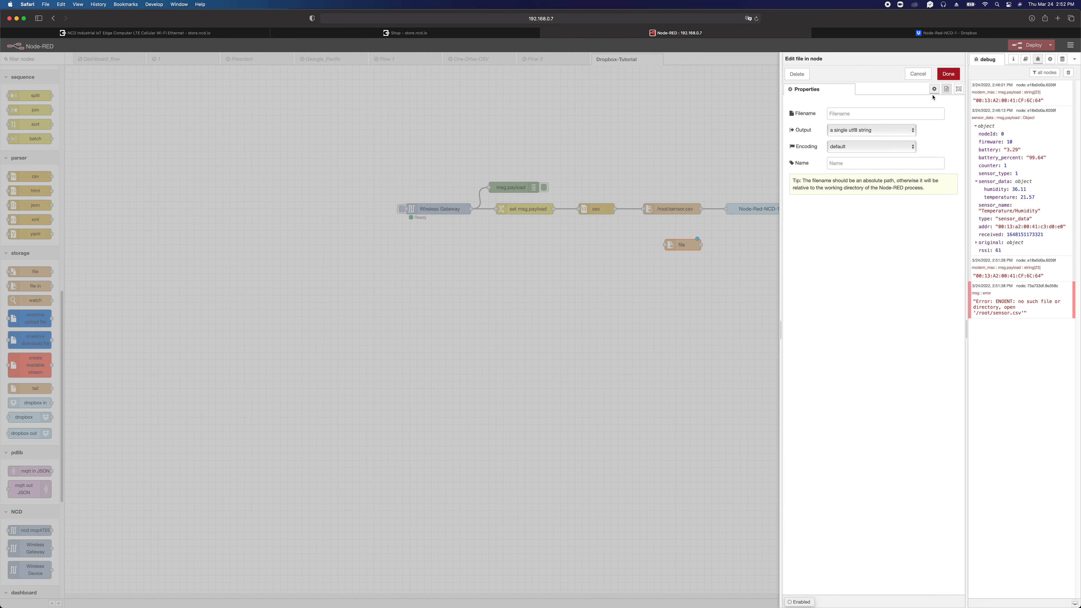
pyautogui.click(918, 74)
# Step: Add a file node, delete both file in nodes, and place the file node between the csv and dropbox out nodes
pyautogui.moveTo(35, 271); pyautogui.dragTo(699, 274)
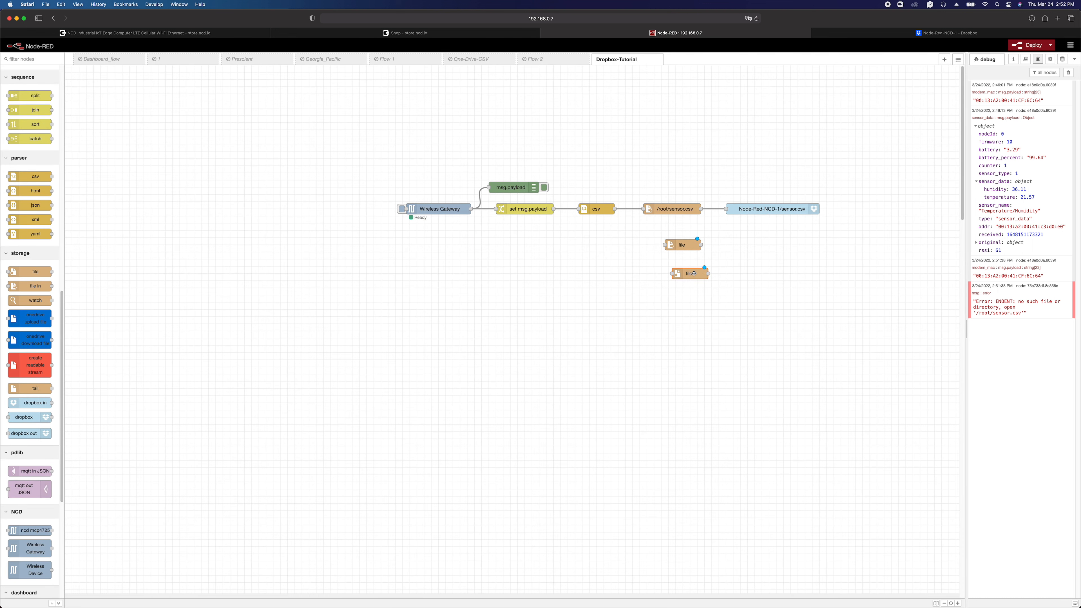
pyautogui.doubleClick(689, 273)
pyautogui.click(911, 75)
pyautogui.click(681, 246)
pyautogui.press('Delete')
pyautogui.click(672, 209)
pyautogui.press('Delete')
pyautogui.moveTo(700, 279); pyautogui.dragTo(674, 215)
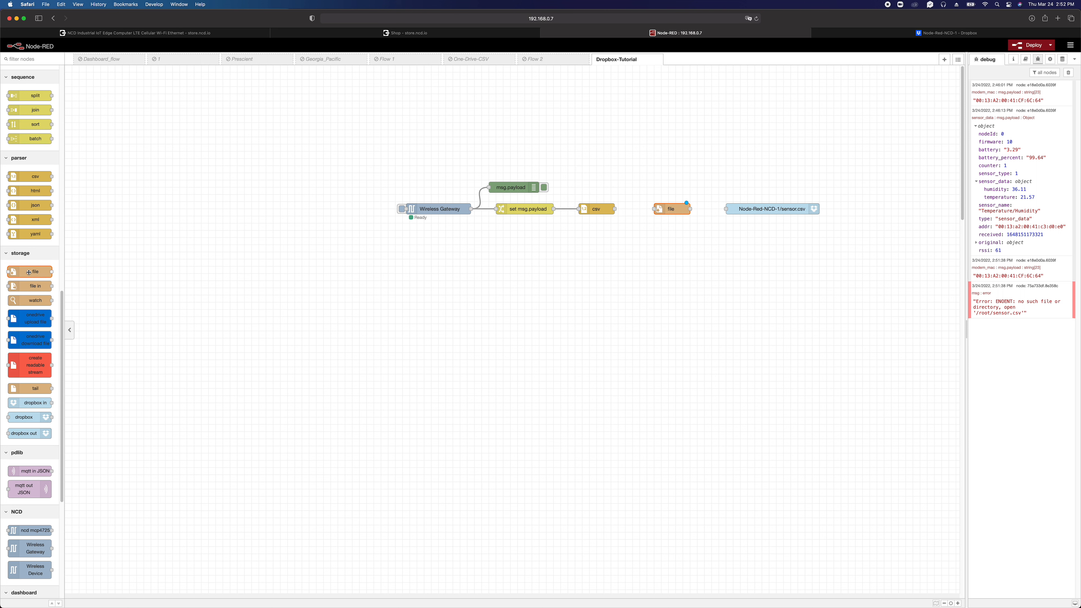
pyautogui.moveTo(33, 269); pyautogui.dragTo(655, 259)
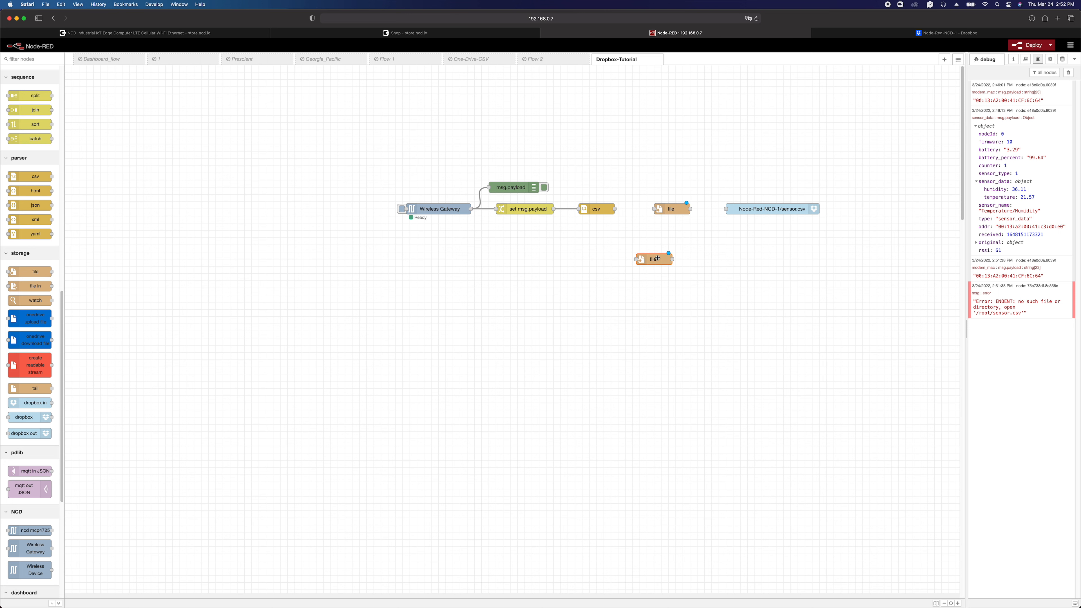
pyautogui.doubleClick(654, 259)
pyautogui.click(918, 74)
pyautogui.click(676, 260)
pyautogui.click(662, 262)
pyautogui.press('Delete')
# Step: Set the file node to append to /root/sensor.csv with newline and directory creation enabled, and wire it between the csv and dropbox out nodes
pyautogui.doubleClick(679, 210)
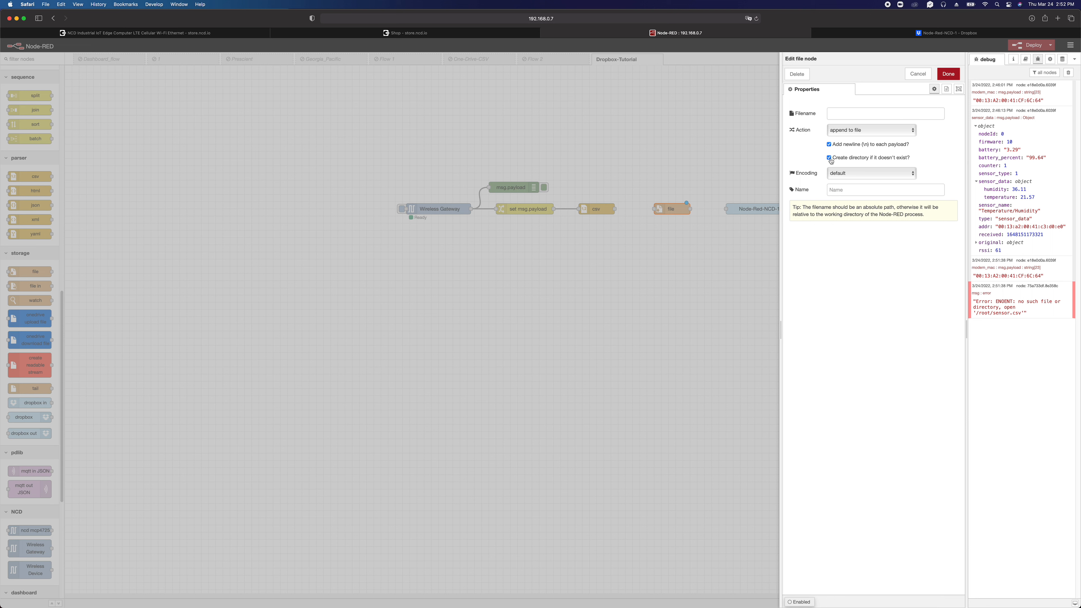
pyautogui.click(870, 113)
pyautogui.write('/root/sensor')
pyautogui.click(901, 134)
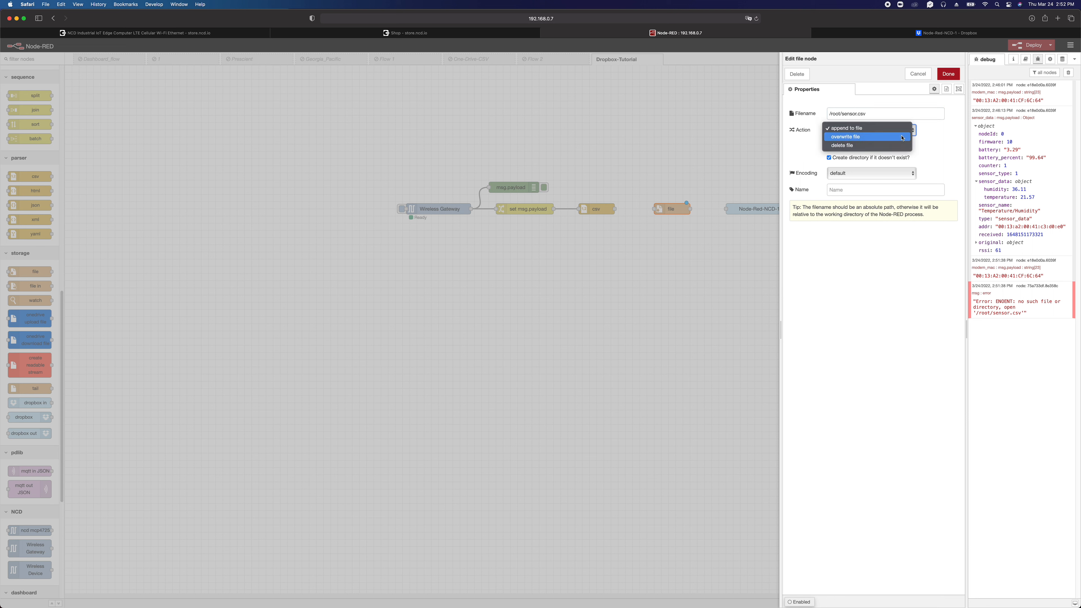
pyautogui.click(866, 128)
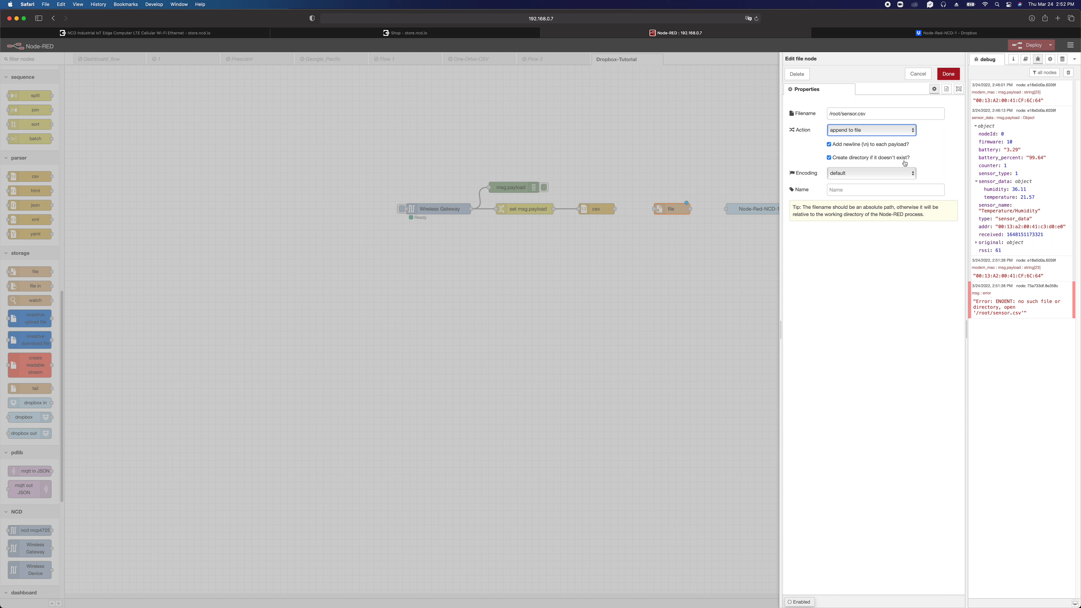
pyautogui.click(830, 145)
pyautogui.click(829, 145)
pyautogui.click(948, 74)
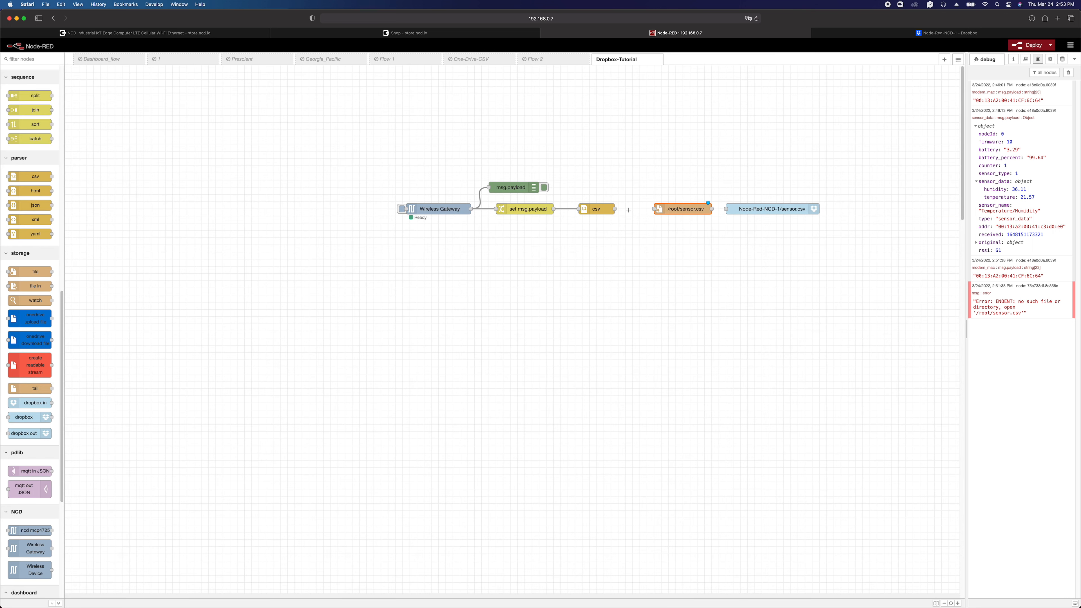
pyautogui.moveTo(617, 209); pyautogui.dragTo(728, 210)
# Step: Make room by moving the Wireless Gateway and debug nodes away, and insert a switch node on the wire before set msg.payload
pyautogui.moveTo(444, 209); pyautogui.dragTo(406, 208)
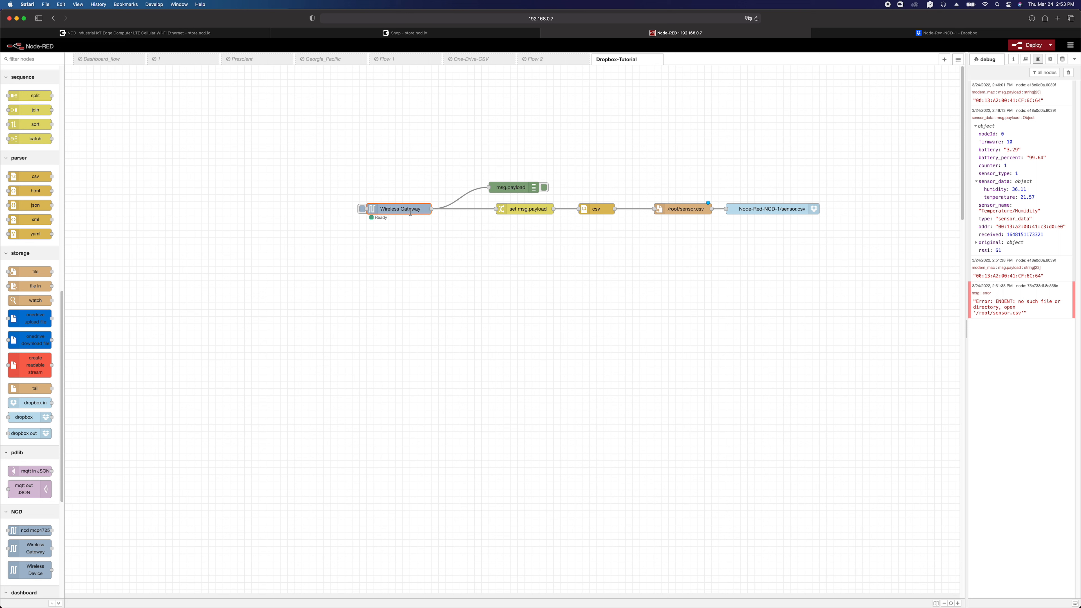
pyautogui.moveTo(526, 186); pyautogui.dragTo(490, 178)
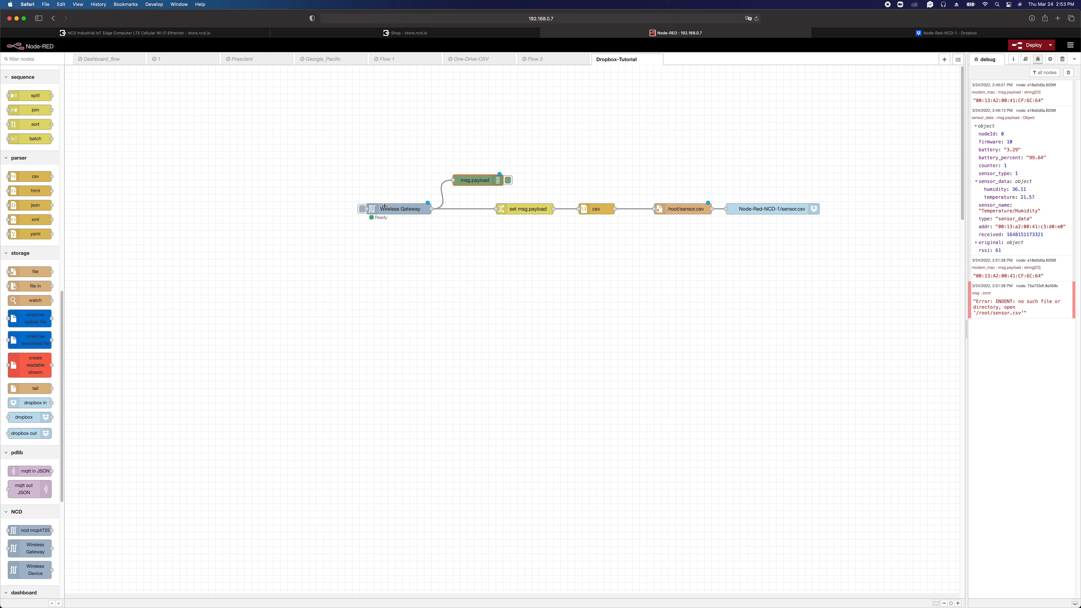
pyautogui.moveTo(381, 215); pyautogui.dragTo(346, 211)
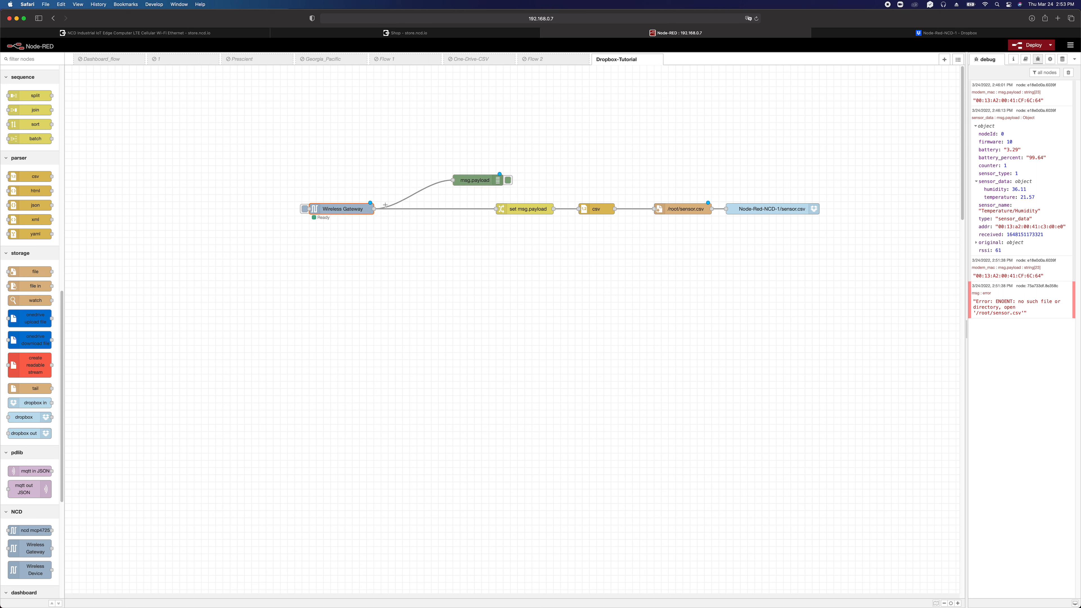
pyautogui.moveTo(486, 177); pyautogui.dragTo(421, 170)
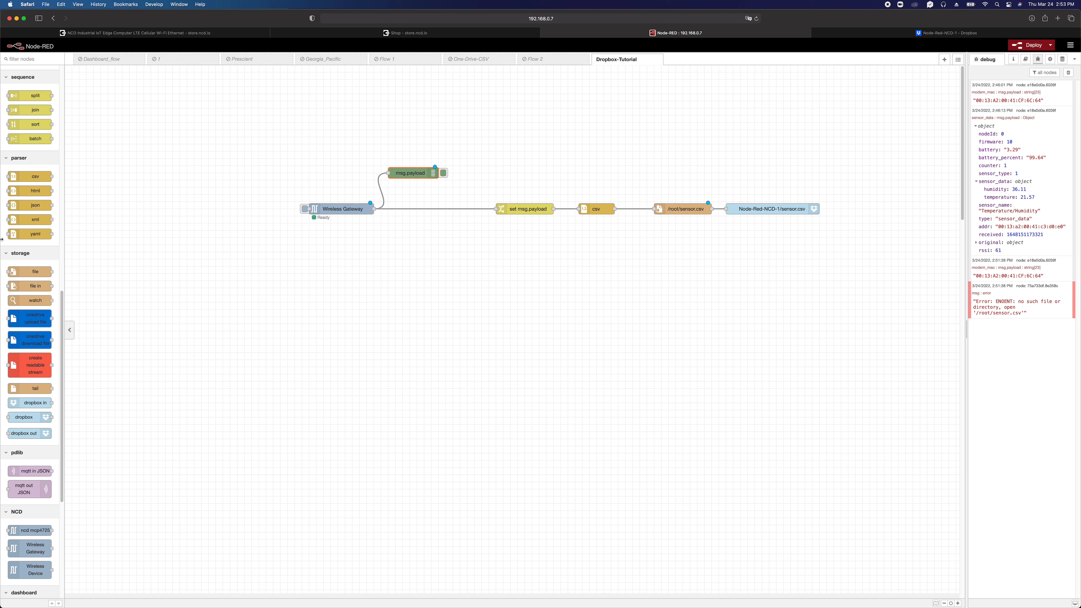
pyautogui.scroll(10, 33, 253)
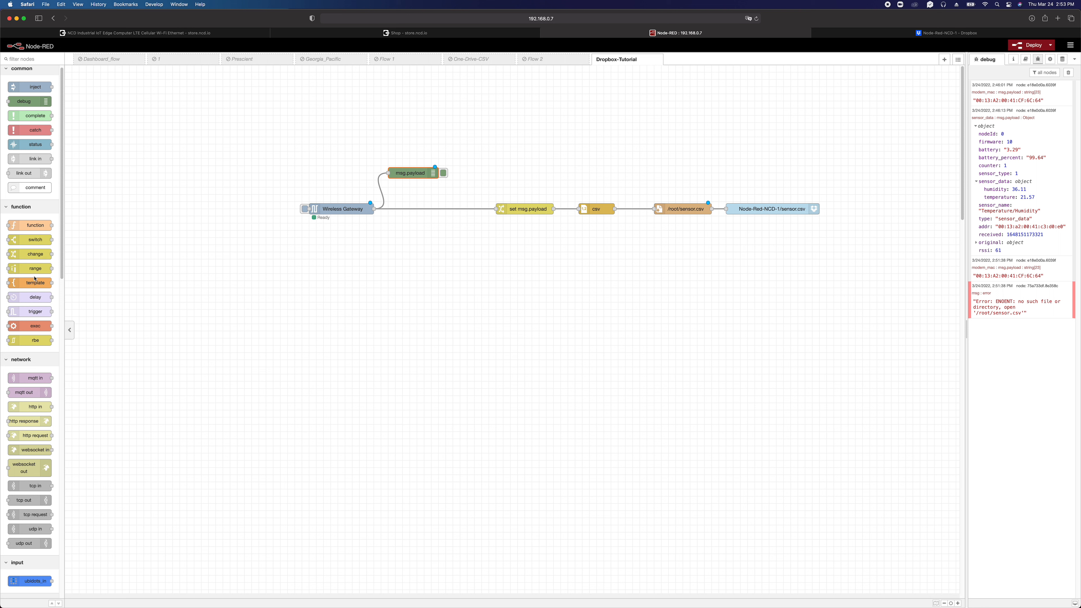
pyautogui.moveTo(28, 241); pyautogui.dragTo(434, 215)
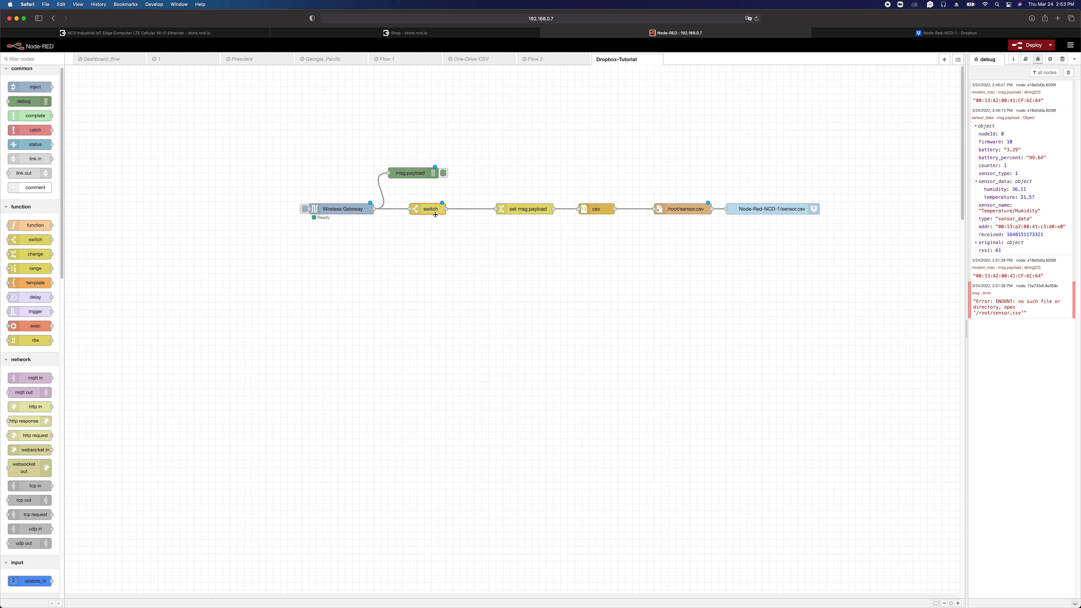
# Step: Set the switch node's property to msg.payload.addr using the path copied from the sensor_data debug message
pyautogui.doubleClick(426, 209)
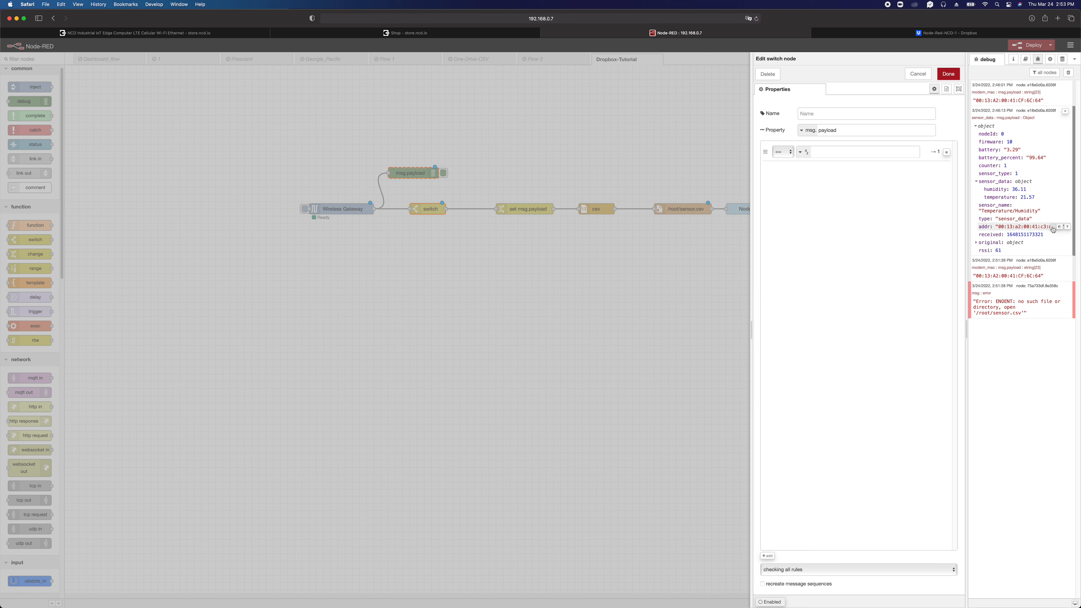
pyautogui.click(1053, 227)
pyautogui.doubleClick(845, 129)
pyautogui.click(1053, 229)
pyautogui.doubleClick(844, 129)
pyautogui.press('super+v')
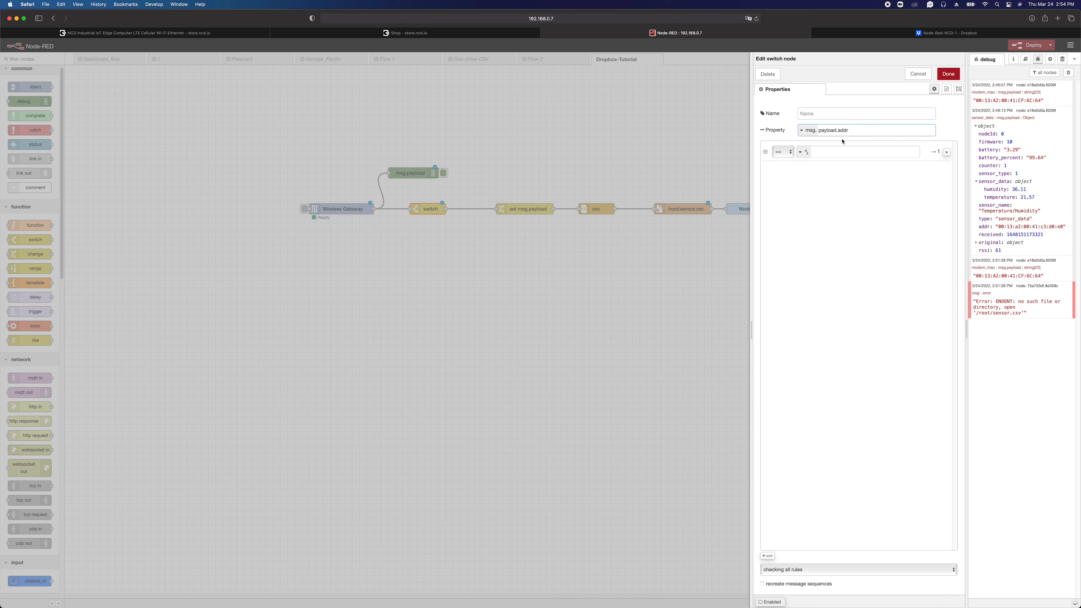
# Step: Make the switch rule match the sensor's addr value copied from the debug message, and position the switch node midway before set msg.payload
pyautogui.click(831, 153)
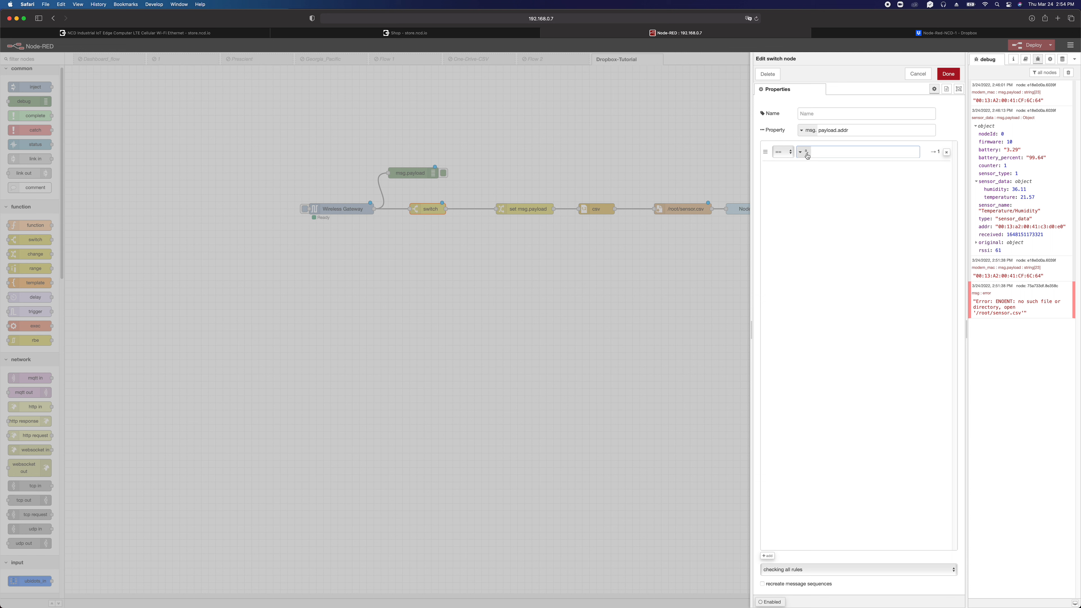
pyautogui.moveTo(1023, 227)
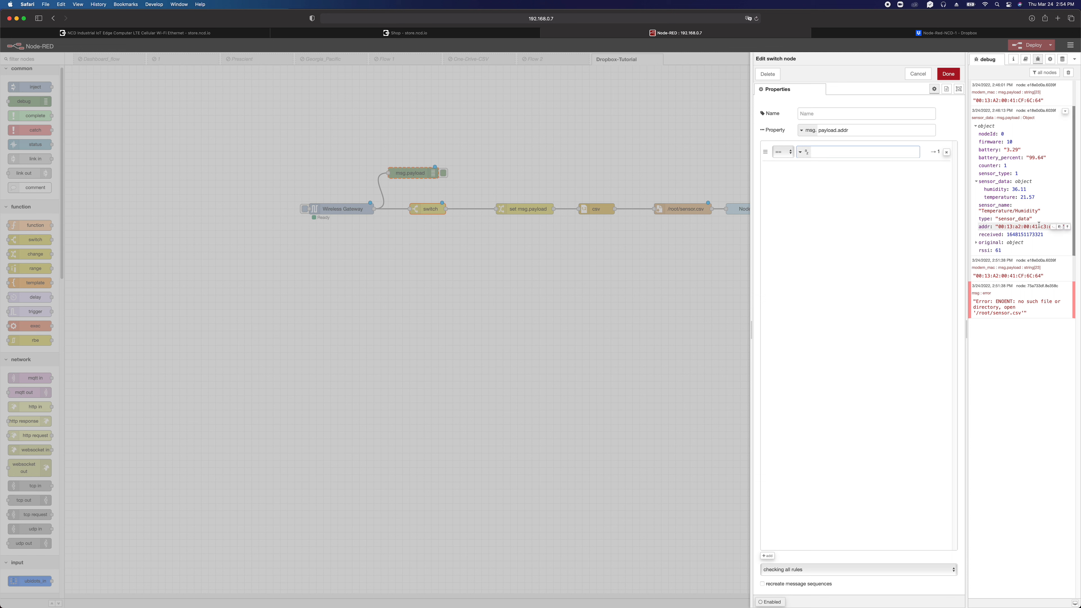
pyautogui.click(1057, 227)
pyautogui.click(820, 151)
pyautogui.press('super+v')
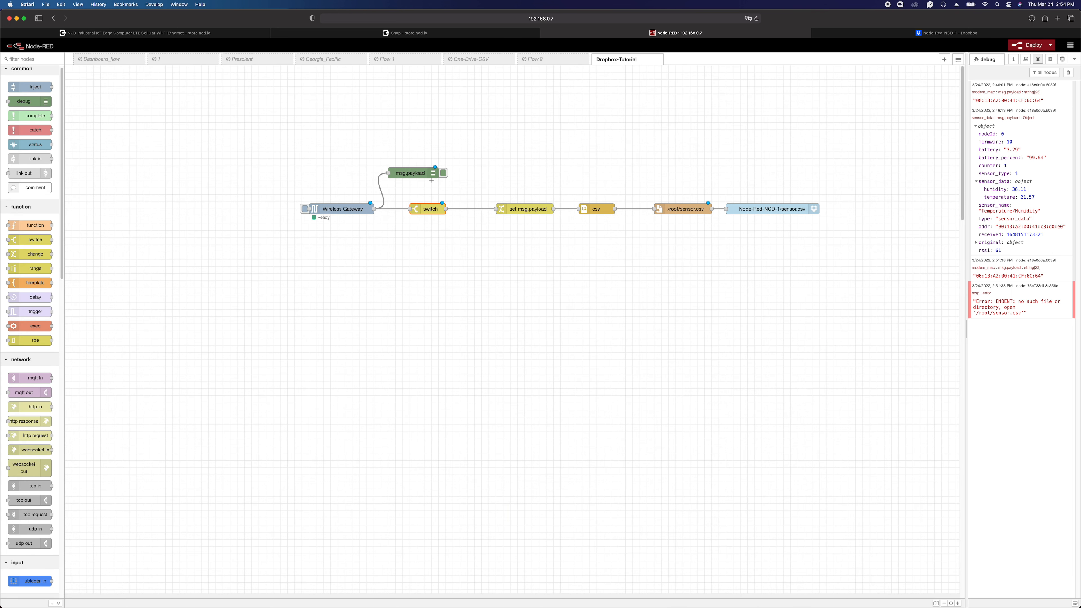
pyautogui.moveTo(432, 208); pyautogui.dragTo(448, 209)
# Step: Clear the debug messages and deploy the updated flow, accepting the warning about unconfigured nodes
pyautogui.click(1068, 73)
pyautogui.click(1030, 45)
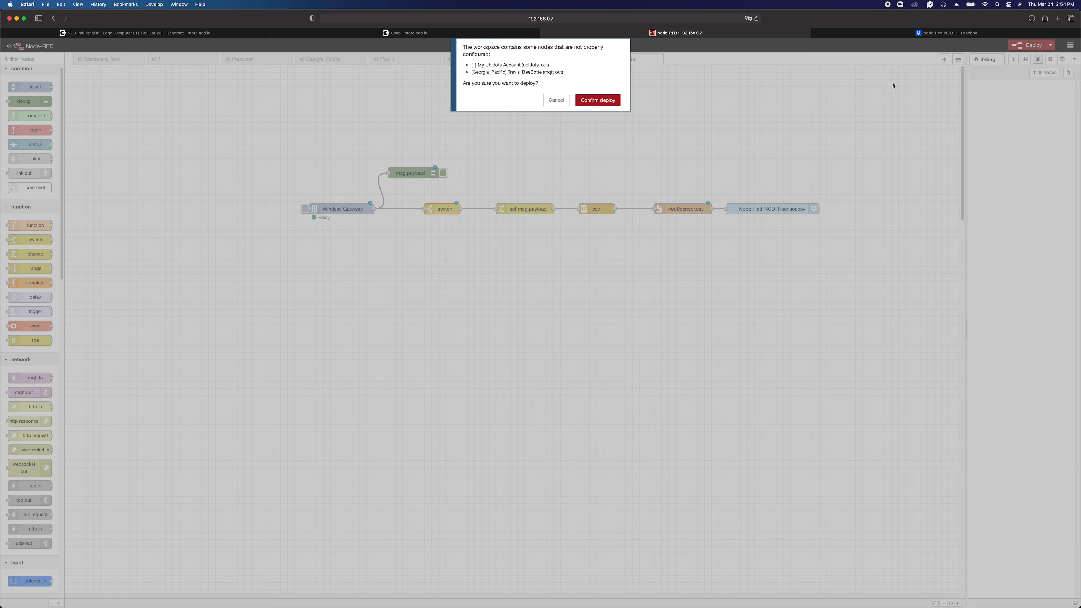
pyautogui.click(609, 104)
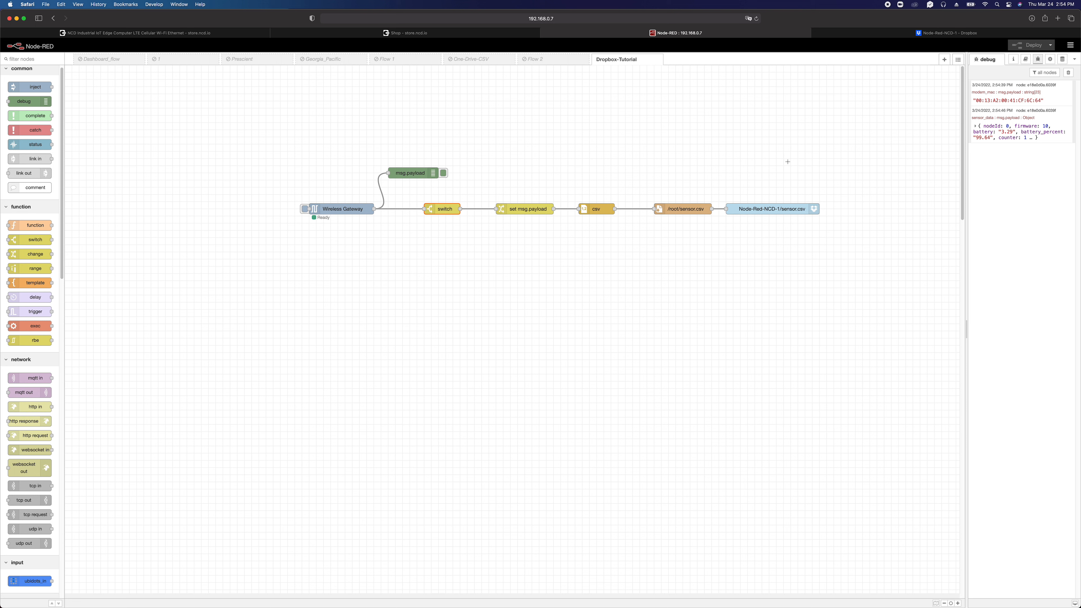
# Step: Go to dropbox.com, examine sensor.csv in the Node-Red-NCD-1 folder, and return to Node-RED
pyautogui.click(885, 33)
pyautogui.click(589, 21)
pyautogui.write('dropbox.com')
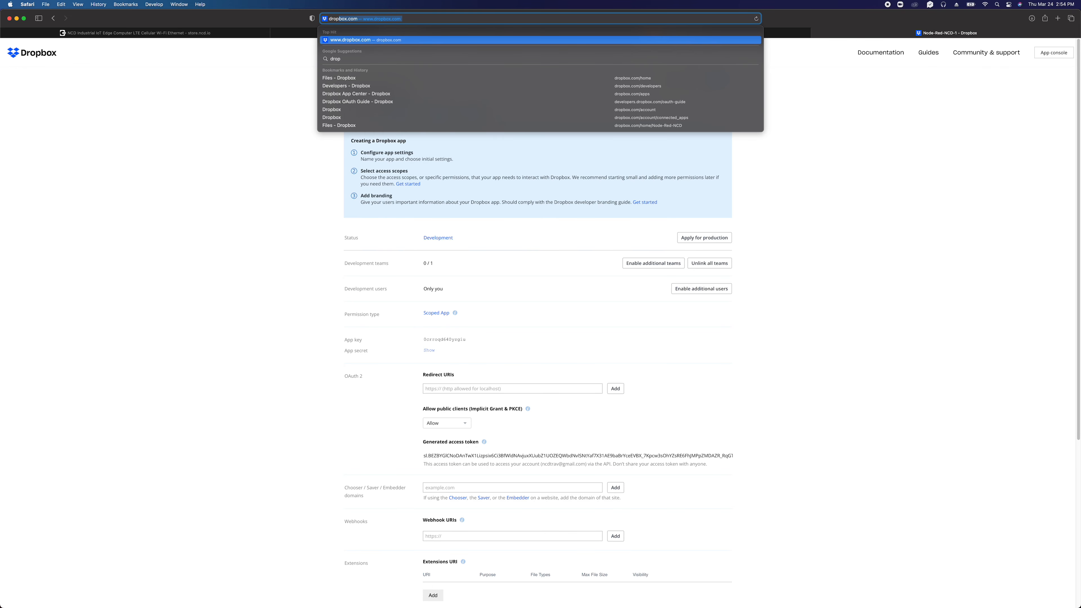
pyautogui.press('Return')
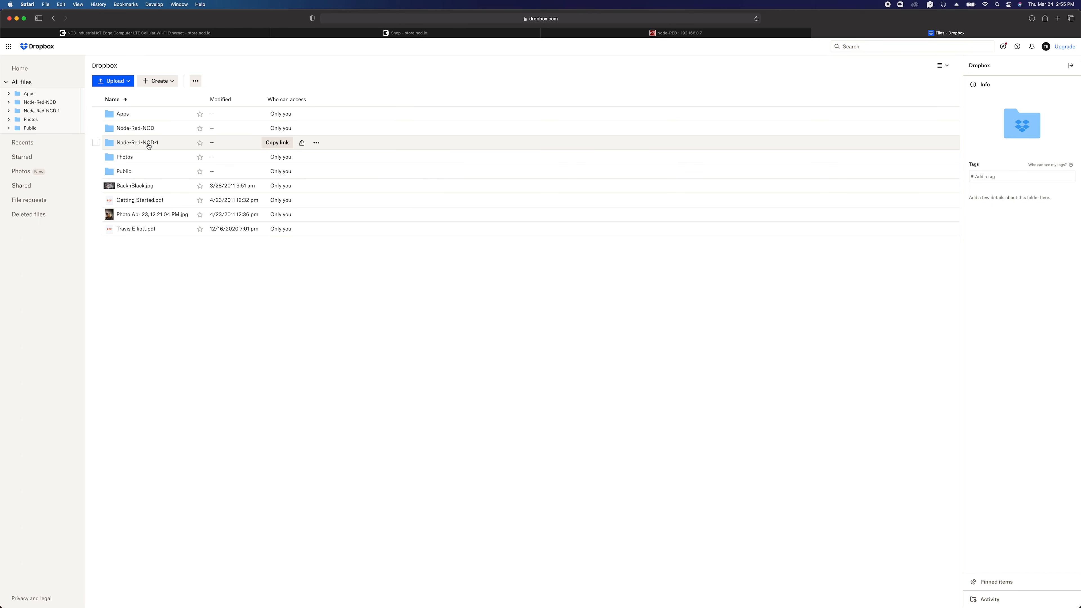
pyautogui.click(148, 145)
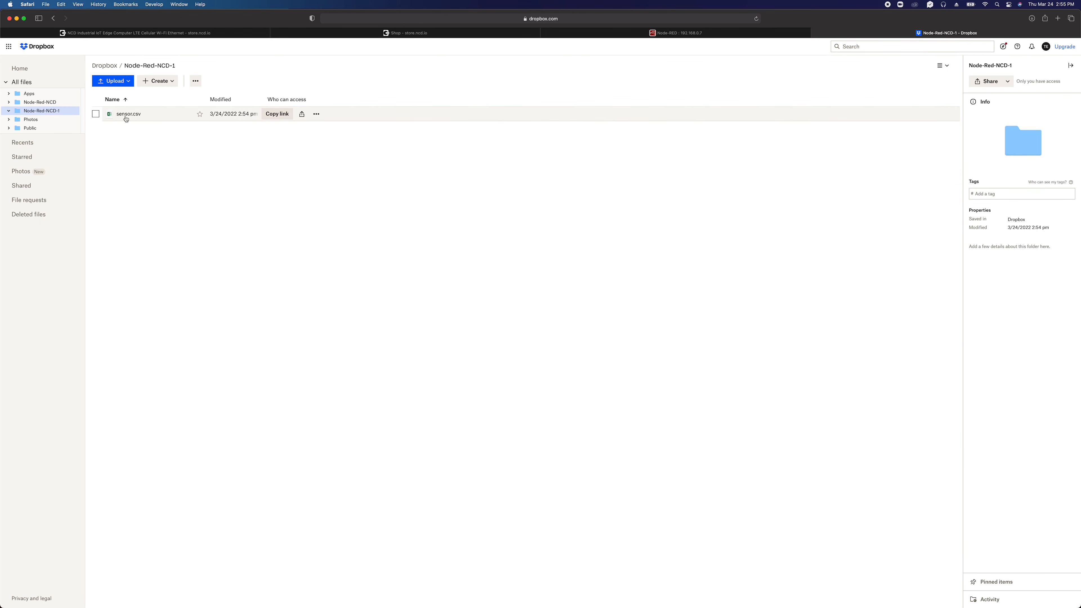
pyautogui.click(126, 115)
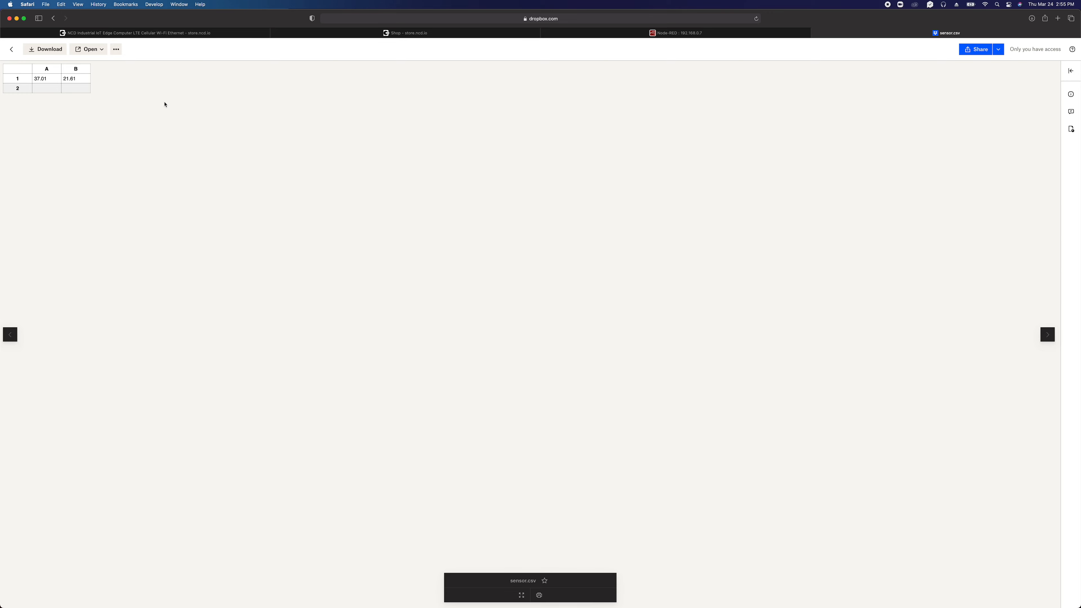
pyautogui.click(704, 34)
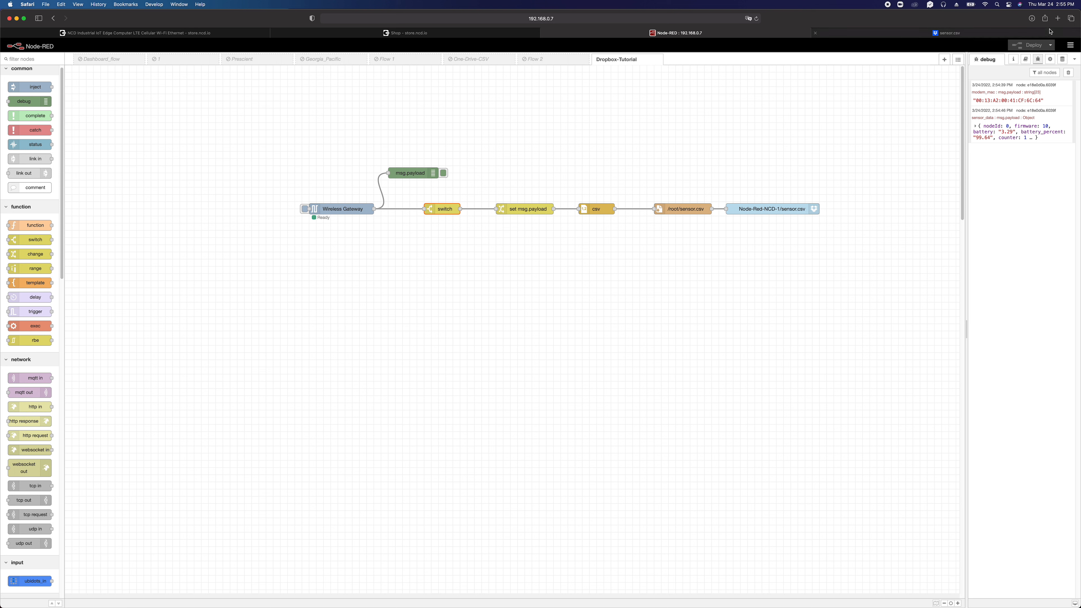
pyautogui.moveTo(909, 33)
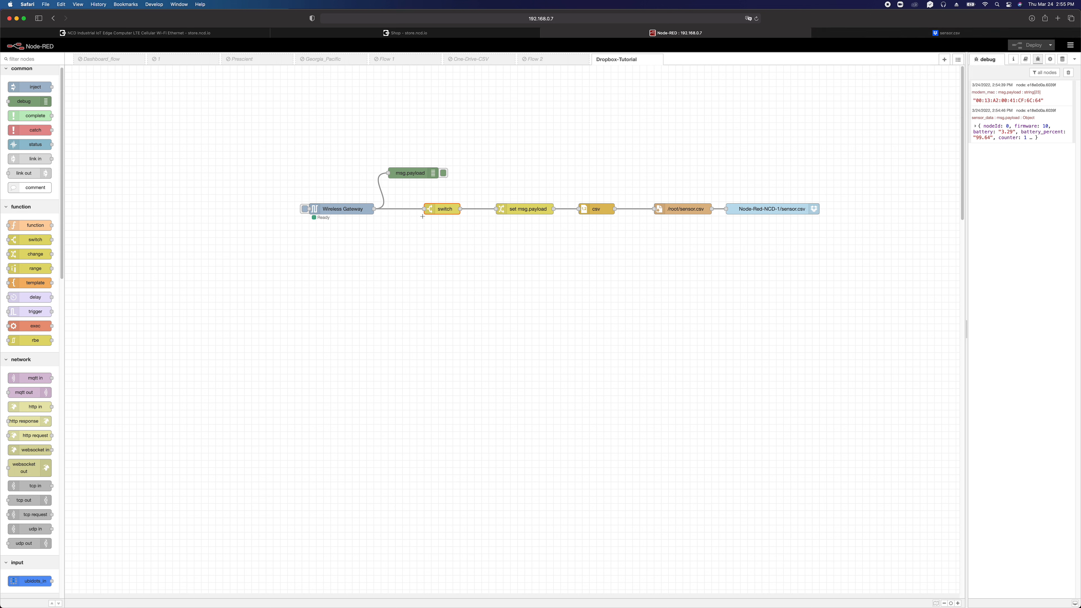
# Step: Review the rule in the set msg.payload node and the column settings in the csv node without changing them
pyautogui.moveTo(439, 212); pyautogui.dragTo(445, 215)
pyautogui.doubleClick(513, 210)
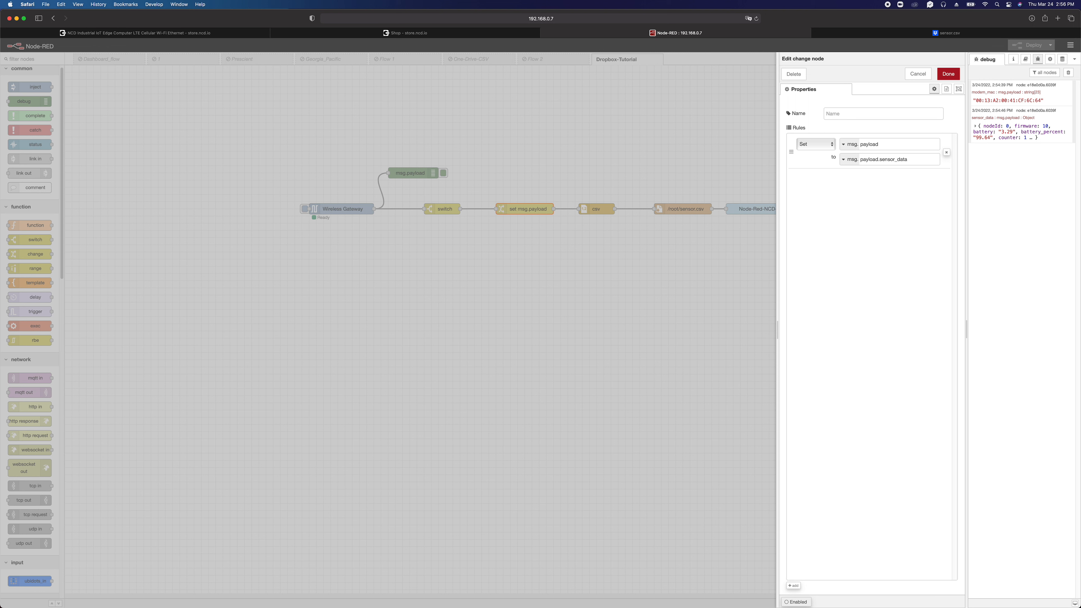
pyautogui.click(918, 74)
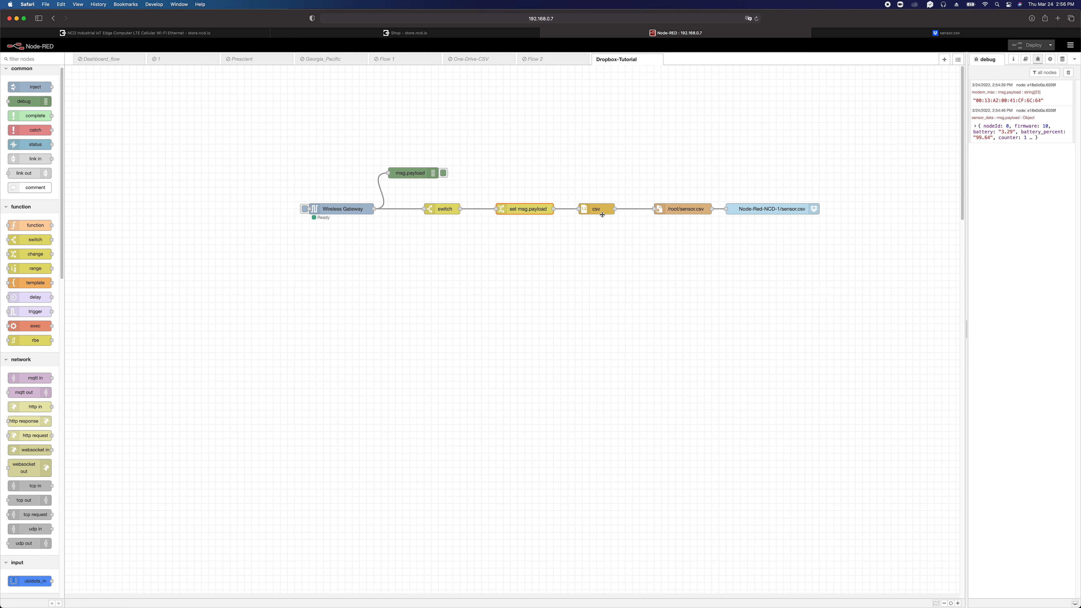
pyautogui.doubleClick(602, 213)
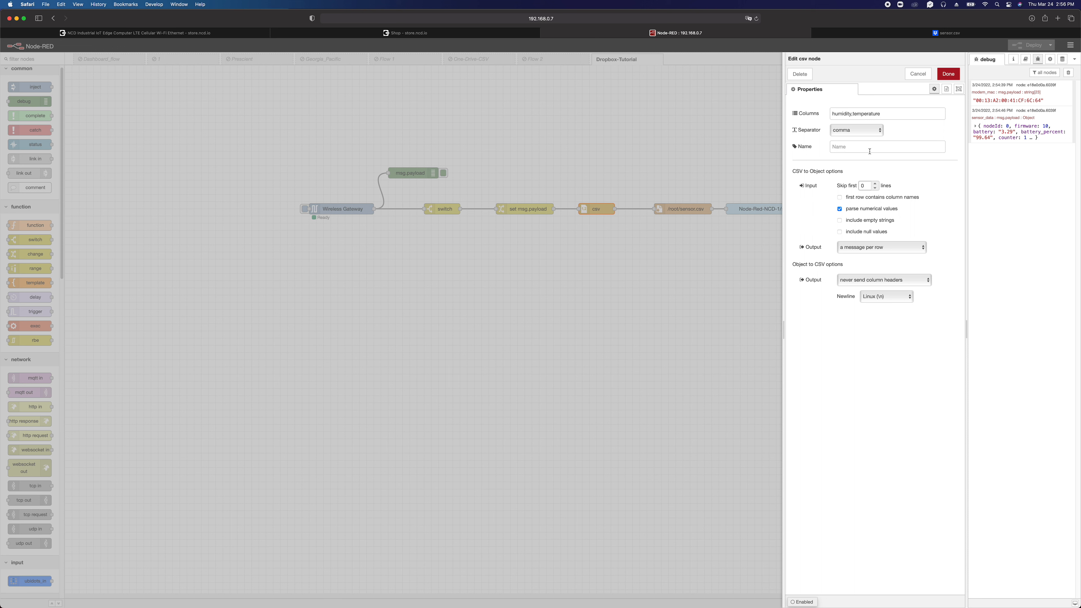
pyautogui.click(918, 73)
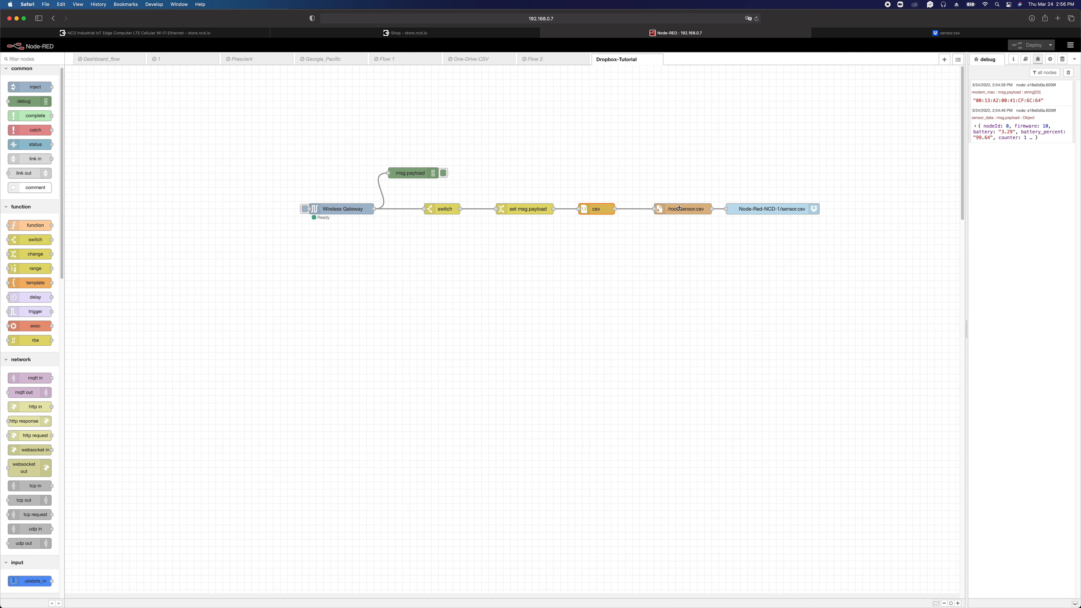
# Step: Move the Node-Red-NCD-1/sensor.csv upload node farther from /root/sensor.csv and delete the wire between them
pyautogui.moveTo(761, 208); pyautogui.dragTo(802, 211)
pyautogui.click(742, 210)
pyautogui.press('Delete')
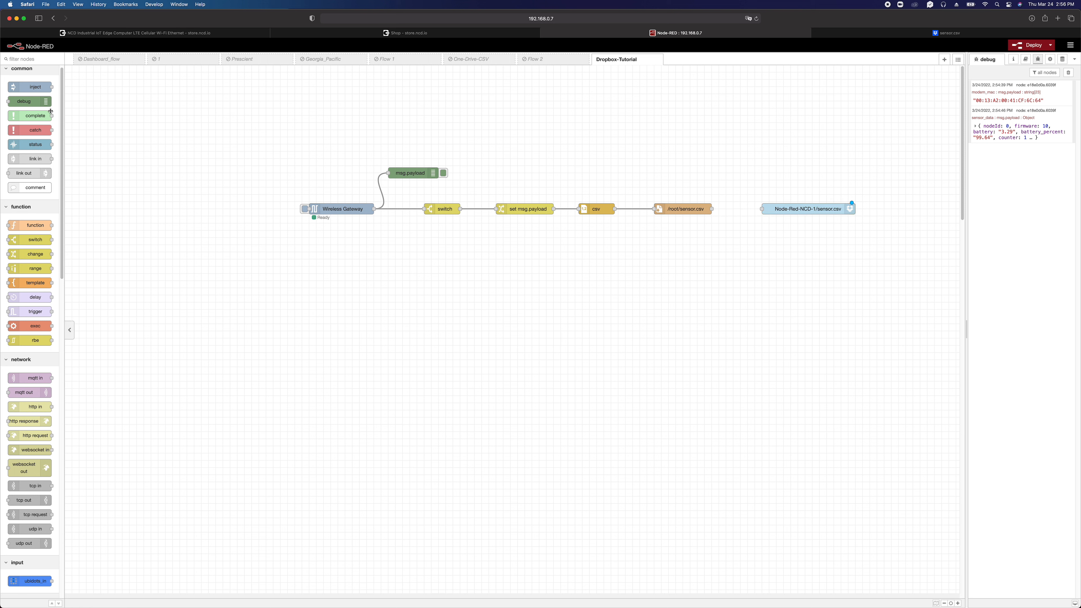
# Step: Add an inject node below the gap before the Dropbox node, remove its payload and topic properties, and name it Trigger Upload
pyautogui.moveTo(29, 91); pyautogui.dragTo(727, 248)
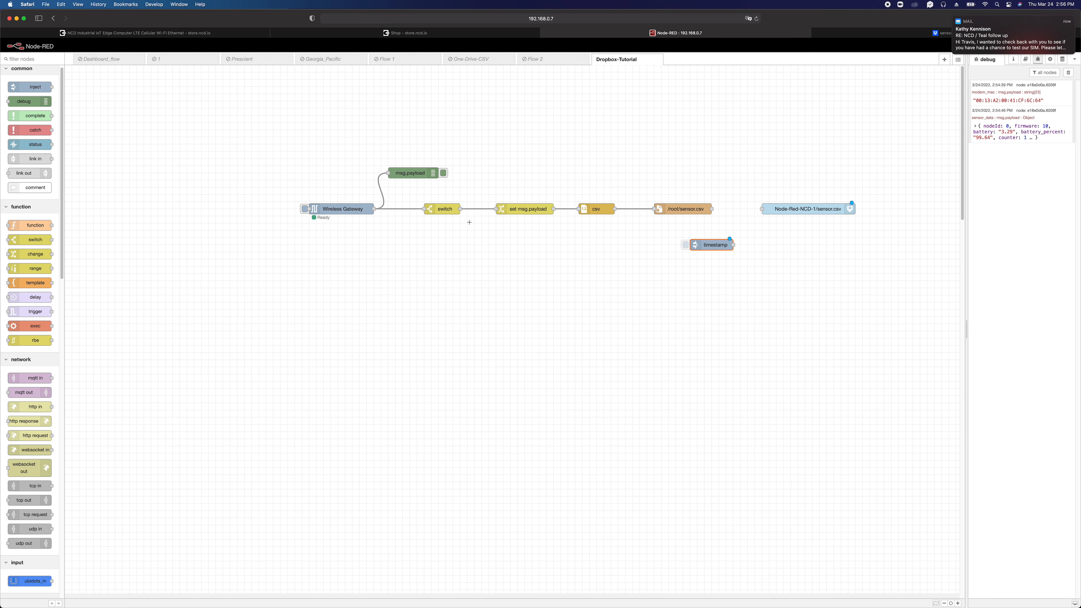
pyautogui.doubleClick(718, 244)
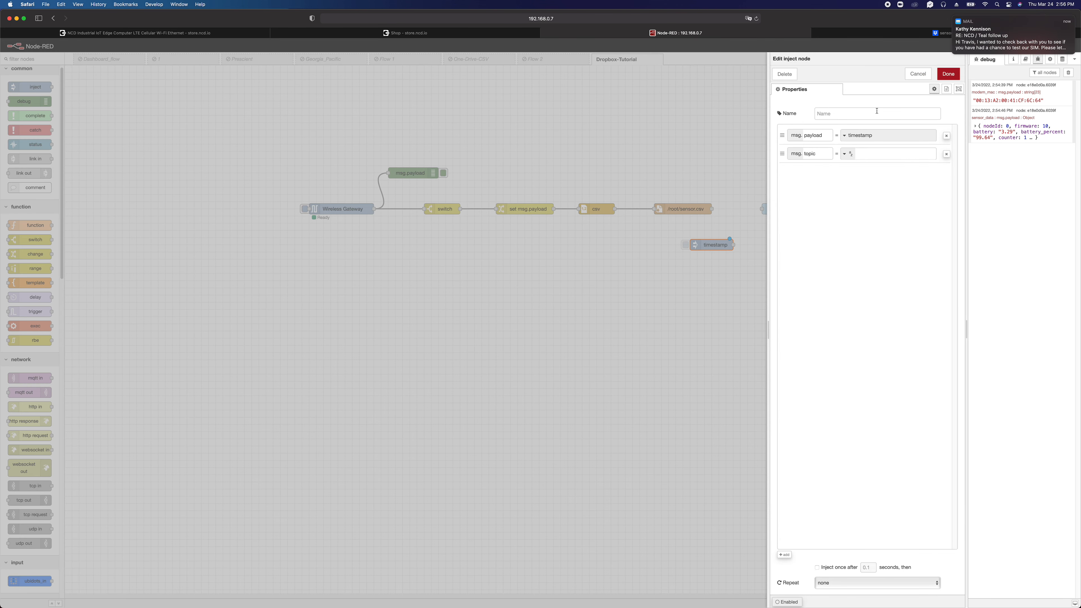
pyautogui.click(947, 136)
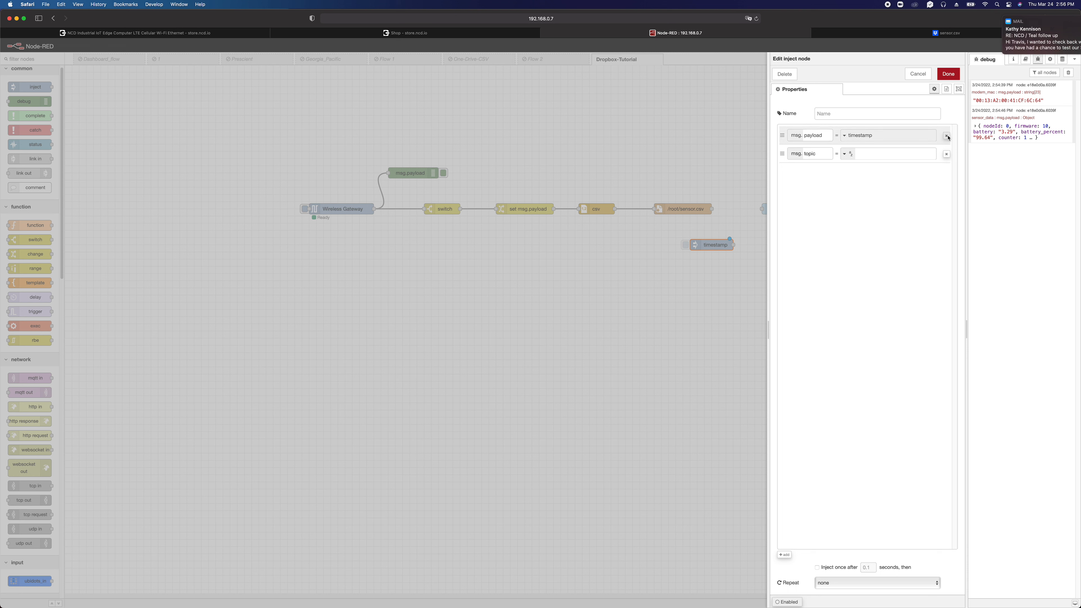
pyautogui.click(947, 136)
pyautogui.click(841, 116)
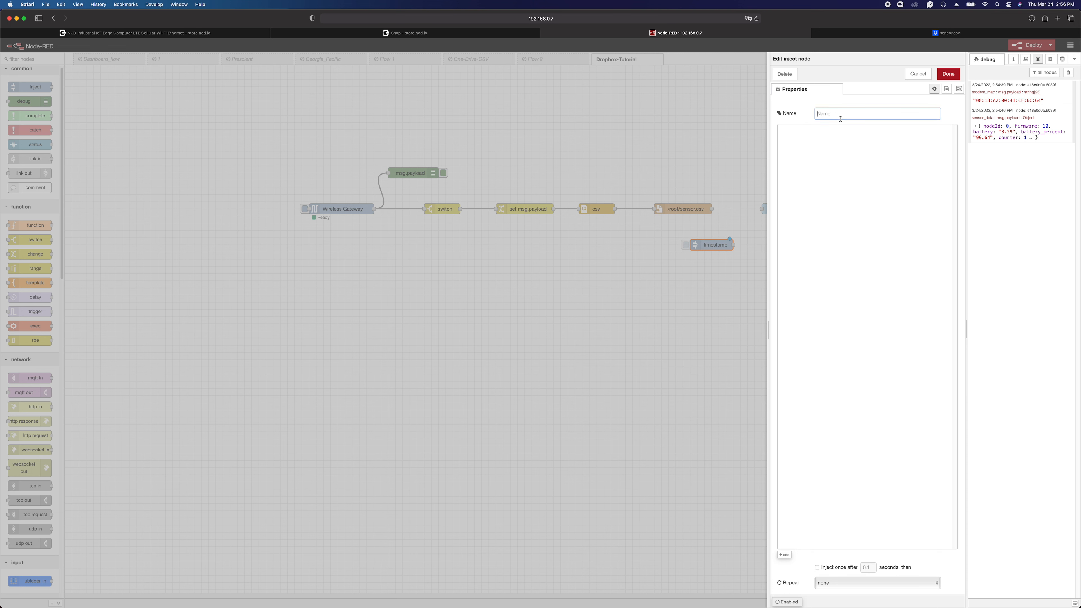
pyautogui.write('Trigger Upload')
pyautogui.click(948, 74)
# Step: Wire Trigger Upload into the Node-Red-NCD-1/sensor.csv node and deploy the flow, accepting the warning about improperly configured nodes
pyautogui.moveTo(749, 246); pyautogui.dragTo(761, 209)
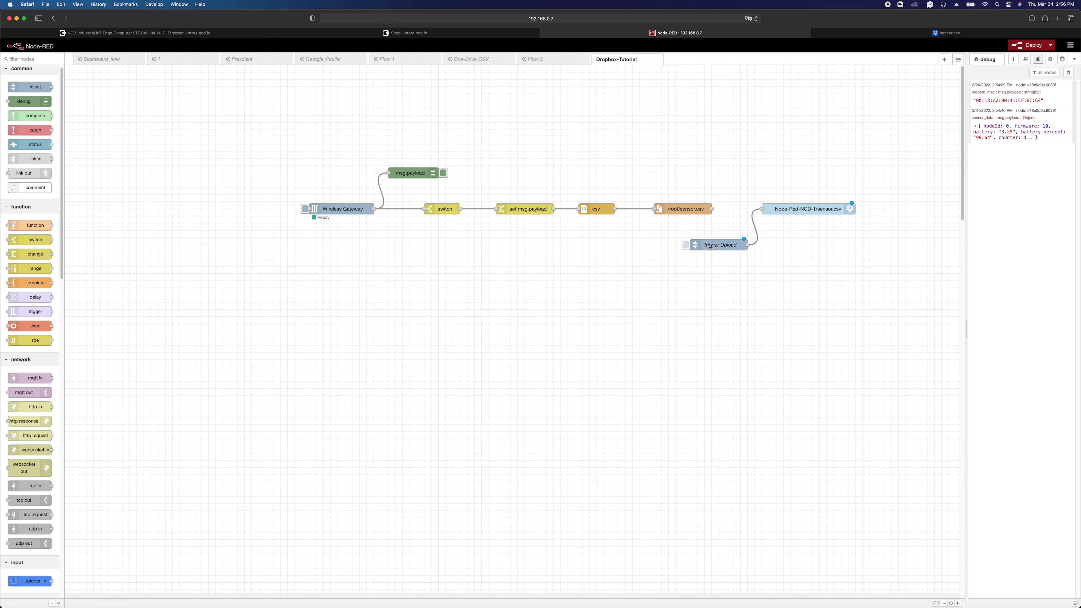
pyautogui.moveTo(710, 246); pyautogui.dragTo(696, 246)
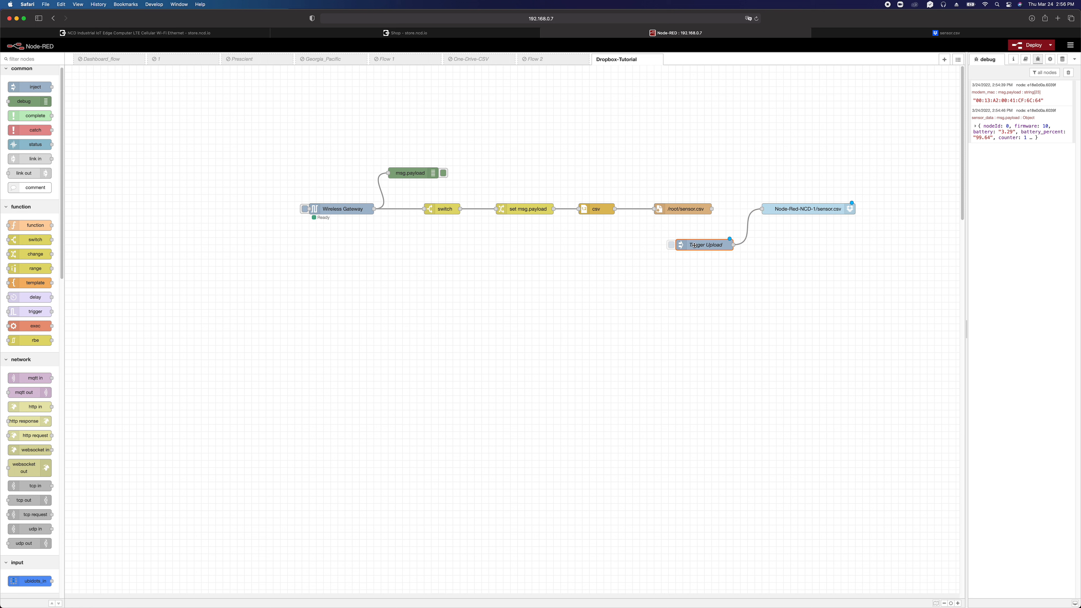
pyautogui.click(1029, 45)
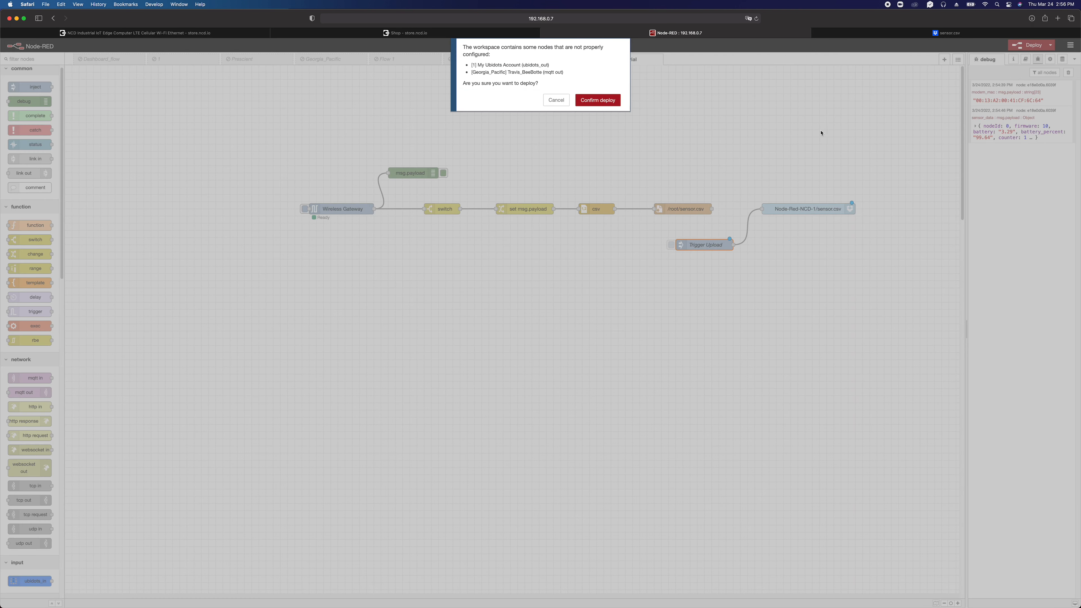
pyautogui.click(597, 101)
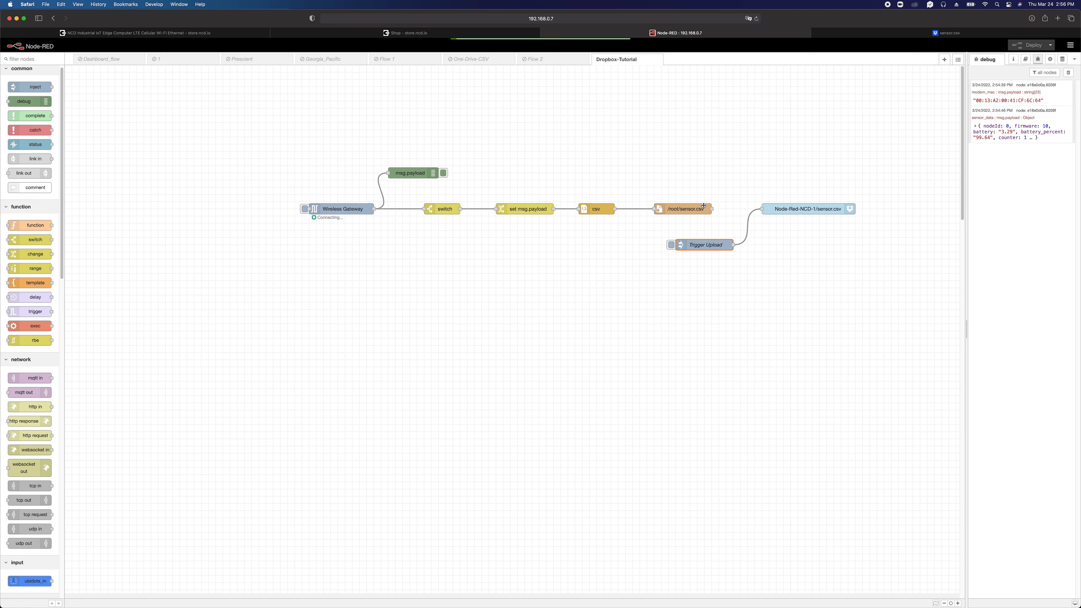